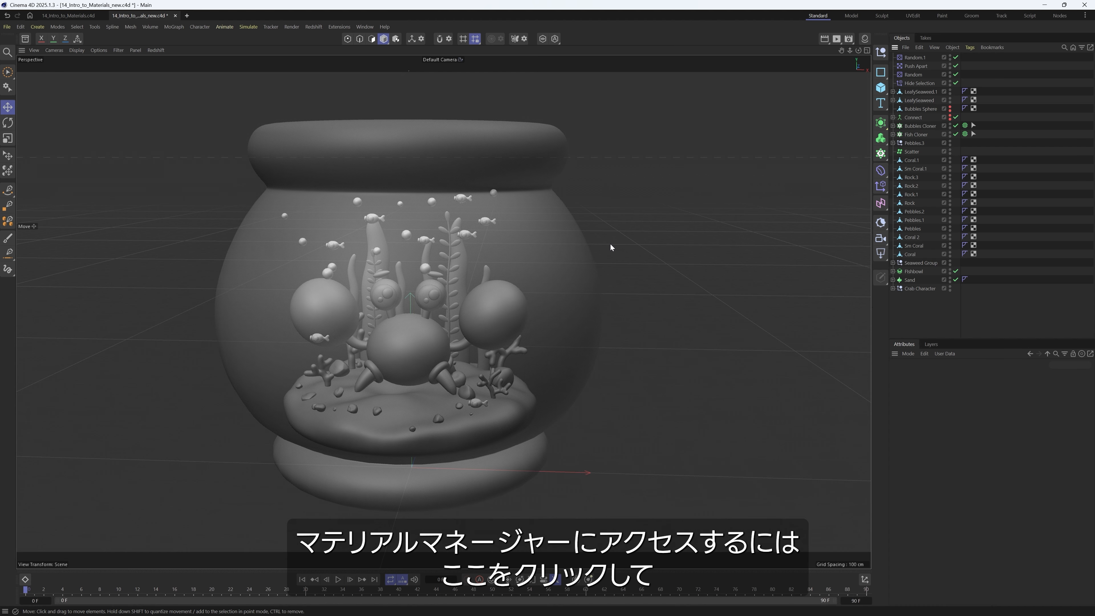
Step: Open the Material Manager and create a new material, deleting the extra second material made along with it
{"action": "left_click", "coordinate": [865, 39]}
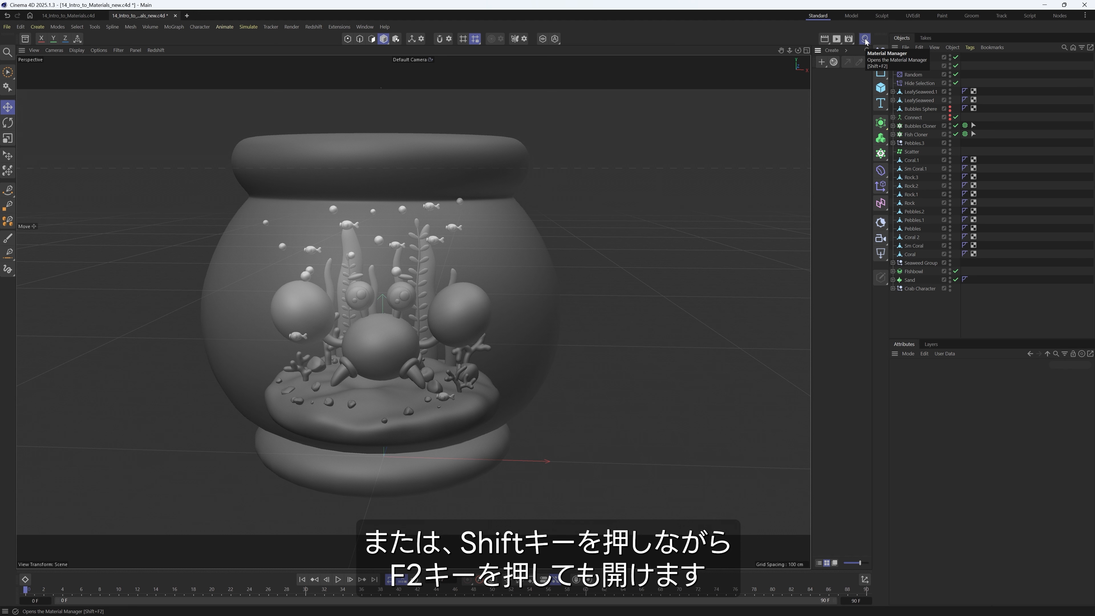
{"action": "left_click", "coordinate": [822, 62]}
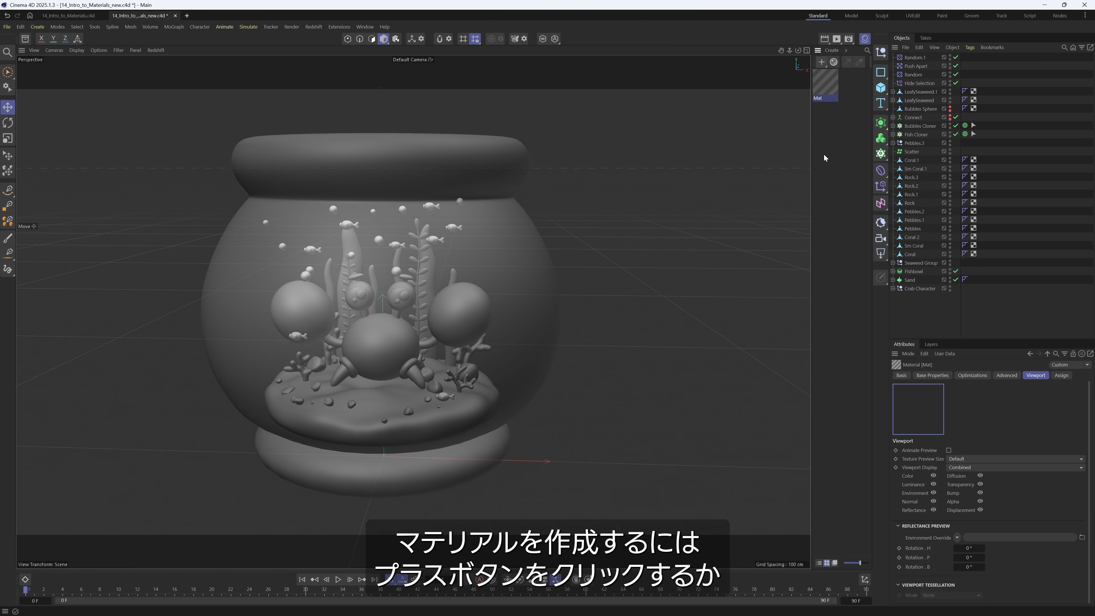
{"action": "double_click", "coordinate": [835, 124]}
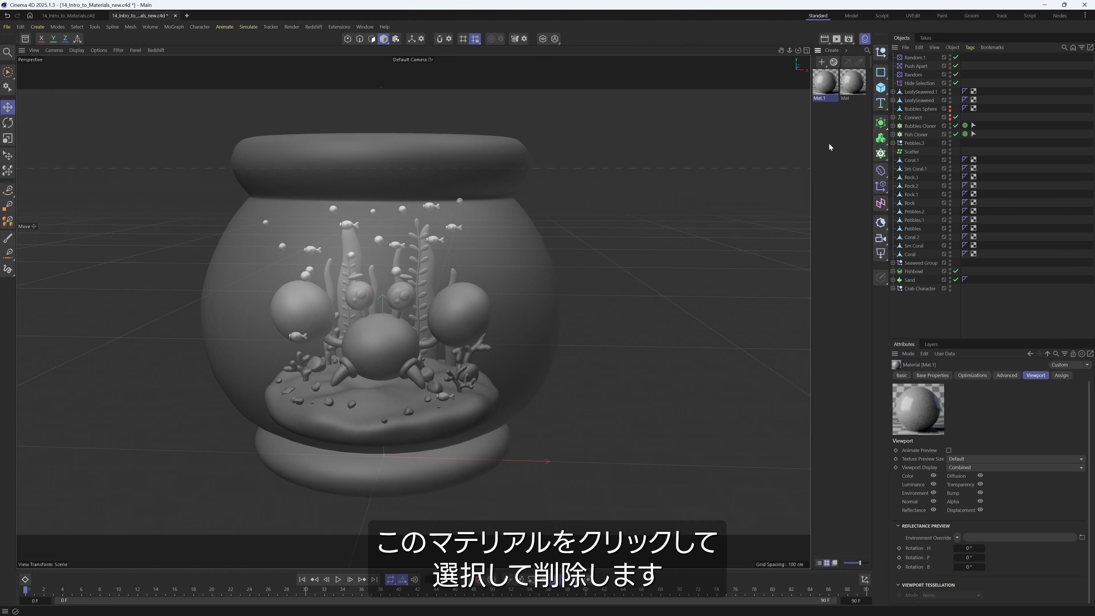
{"action": "key", "text": "Delete"}
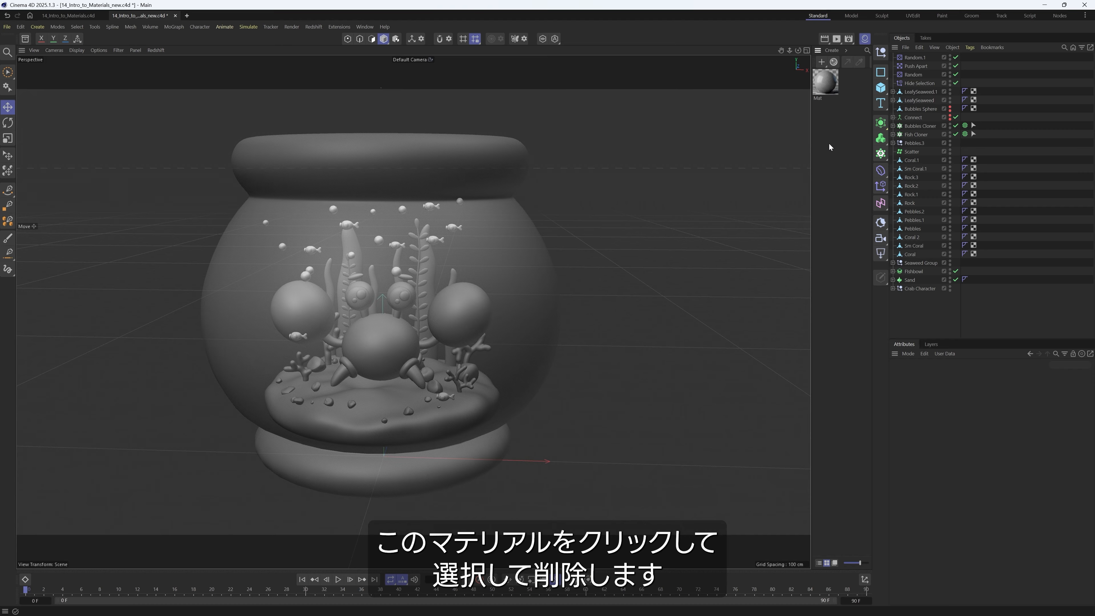
Step: Browse the Redshift material presets, search them for "leath", clear the search and close the preset browser
{"action": "left_click", "coordinate": [834, 63]}
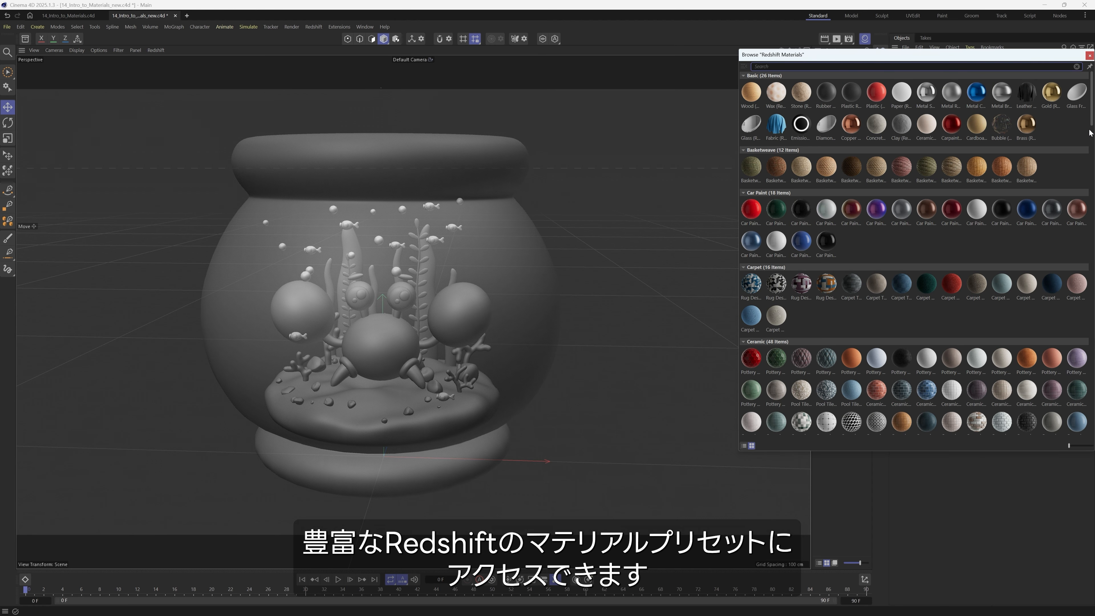
{"action": "left_click_drag", "start_coordinate": [1093, 119], "coordinate": [1087, 208]}
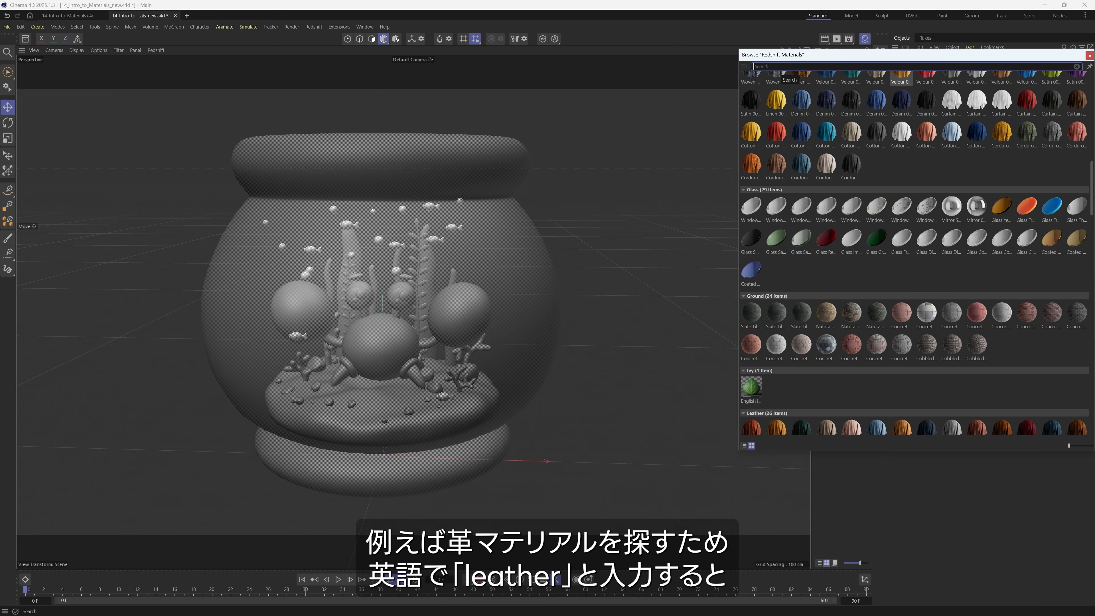
{"action": "left_click", "coordinate": [785, 67]}
{"action": "type", "text": "leath"}
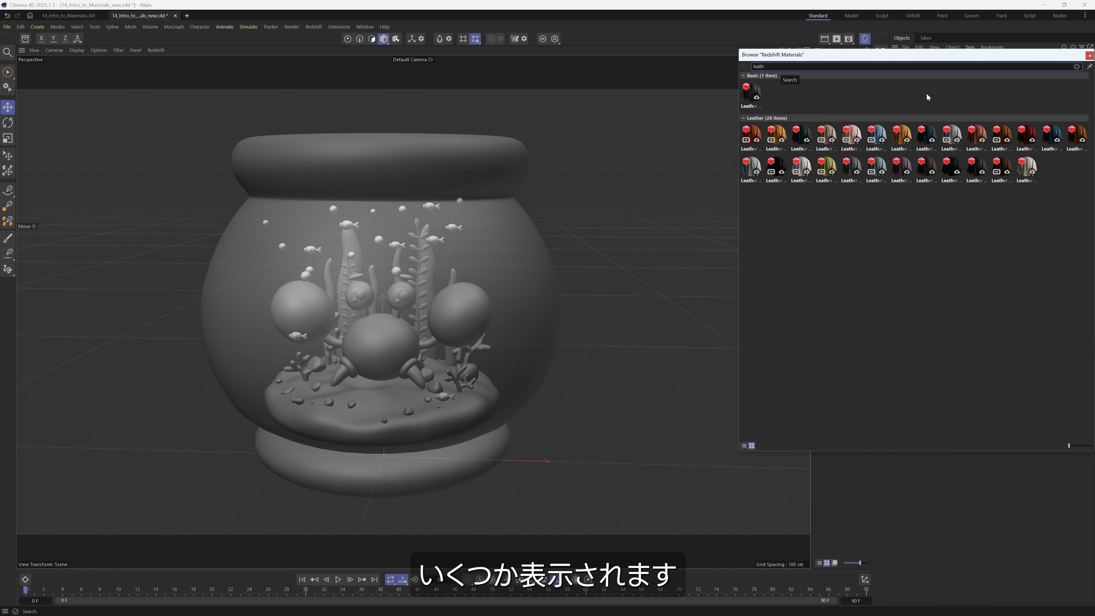
{"action": "key", "text": "BackSpace"}
{"action": "key", "text": "BackSpace"}
{"action": "key", "text": "BackSpace"}
{"action": "key", "text": "BackSpace"}
{"action": "key", "text": "BackSpace"}
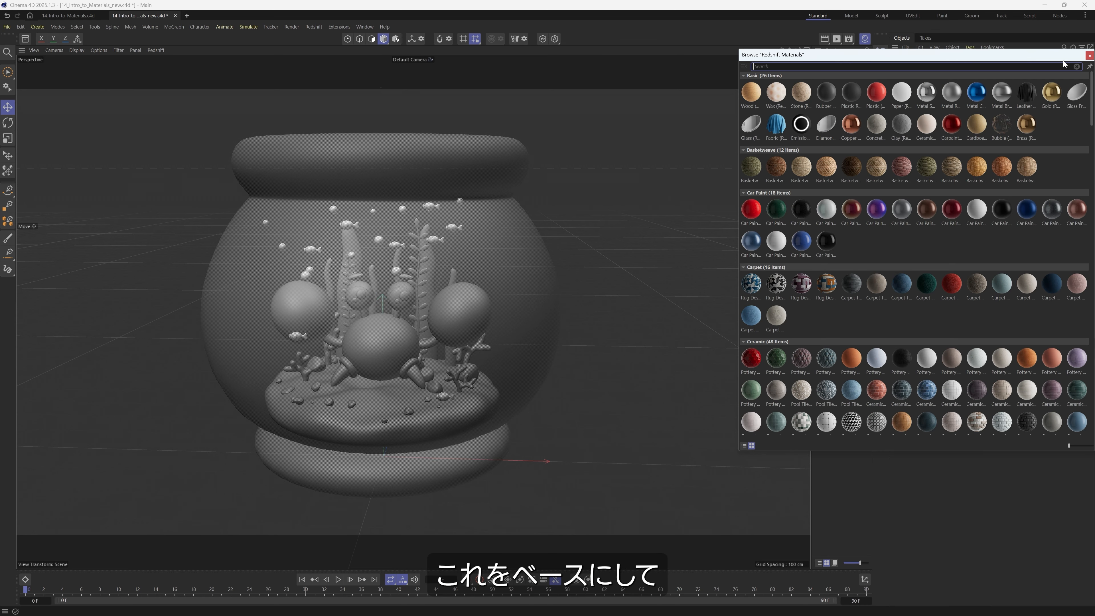
{"action": "left_click", "coordinate": [1088, 56]}
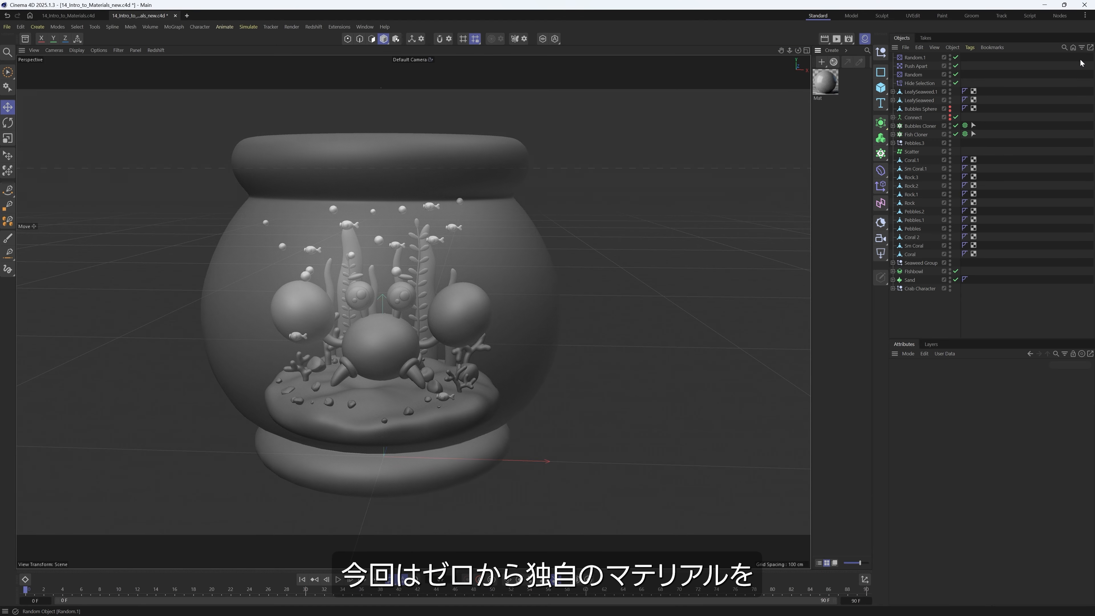
Step: Open the material Mat in the Node Editor, move the editor over the viewport and select the RS Standard node
{"action": "left_click", "coordinate": [830, 87]}
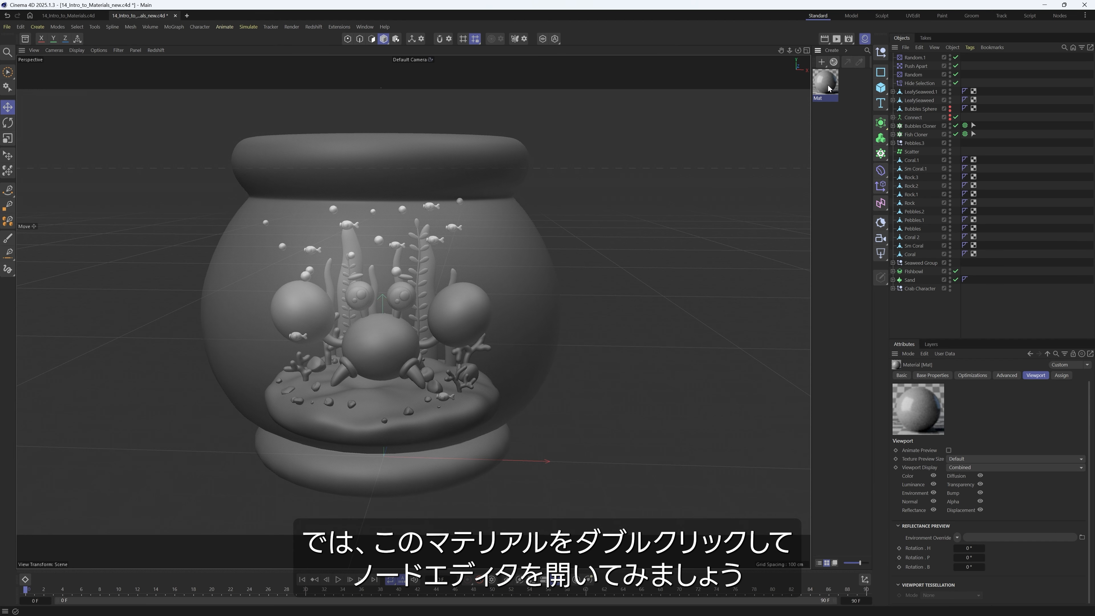
{"action": "double_click", "coordinate": [825, 82]}
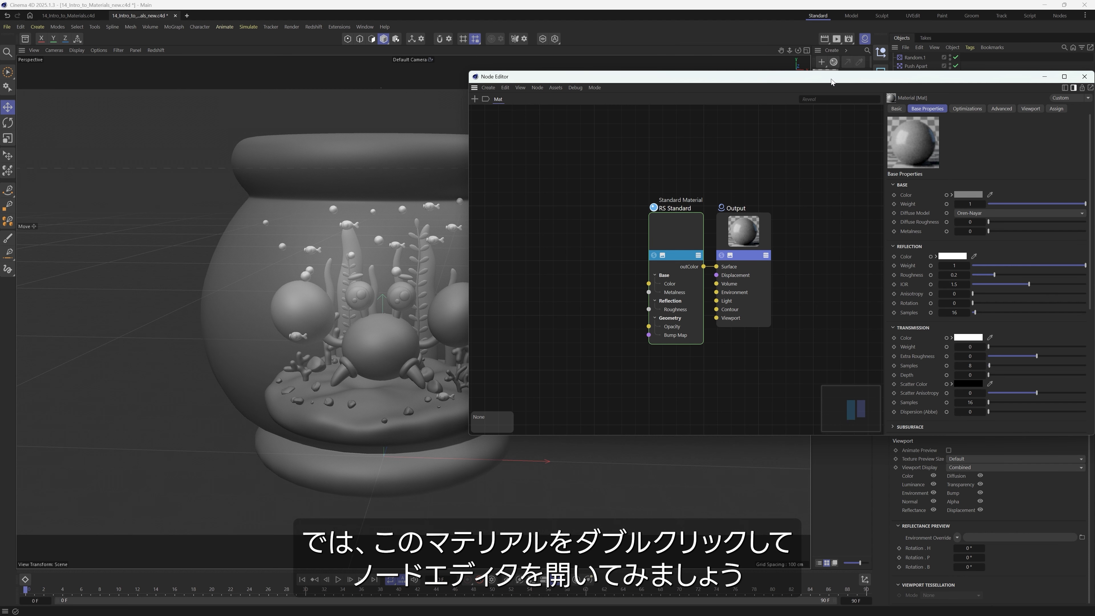
{"action": "left_click_drag", "start_coordinate": [811, 81], "coordinate": [509, 118]}
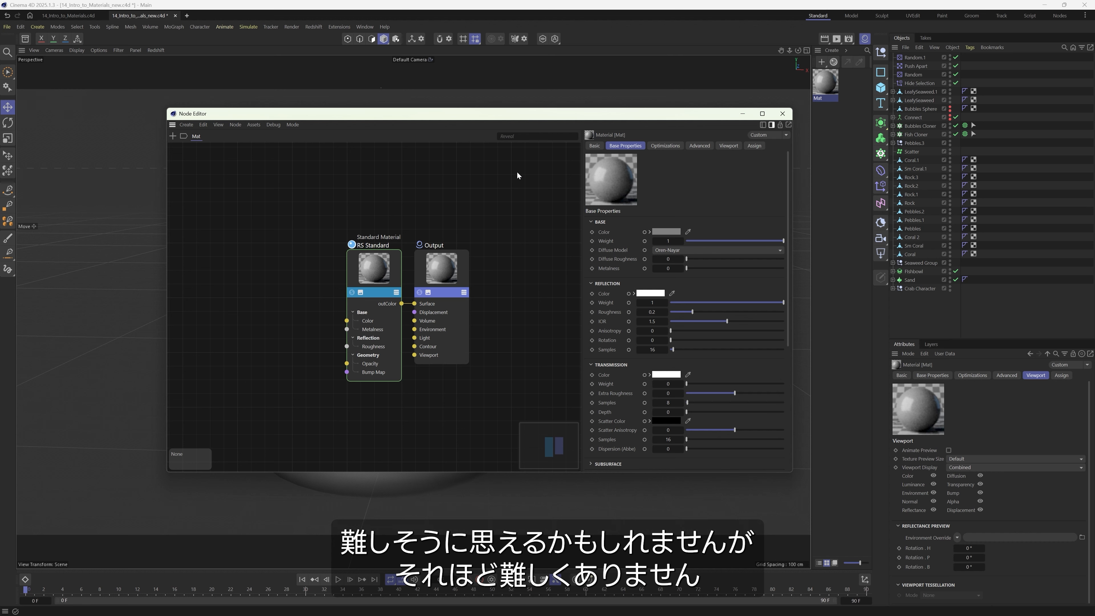
{"action": "left_click_drag", "start_coordinate": [315, 216], "coordinate": [405, 421]}
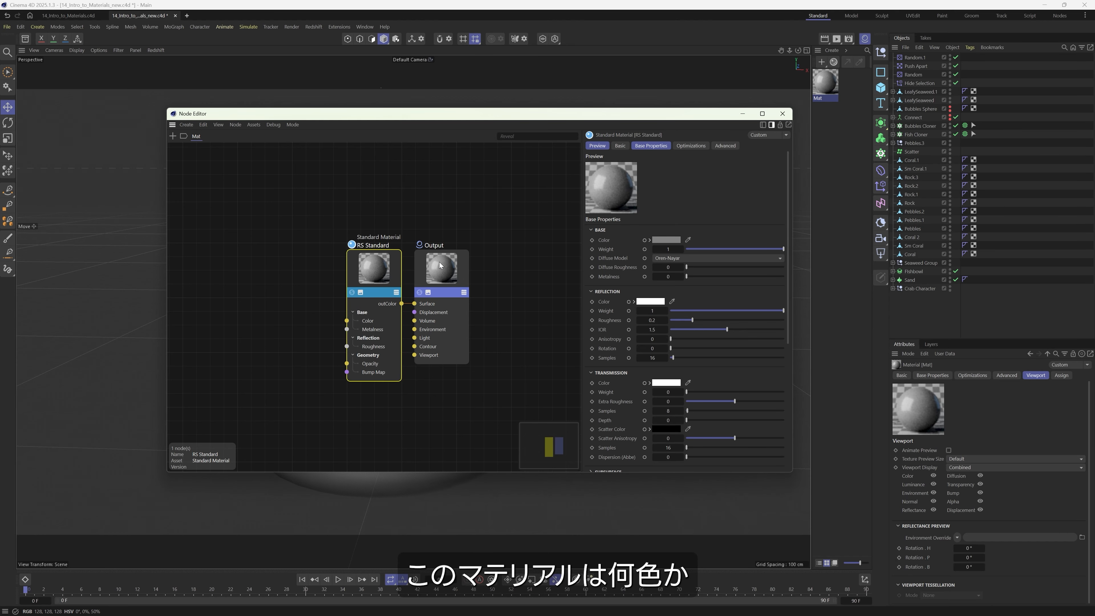
{"action": "left_click", "coordinate": [434, 279]}
{"action": "left_click", "coordinate": [375, 276]}
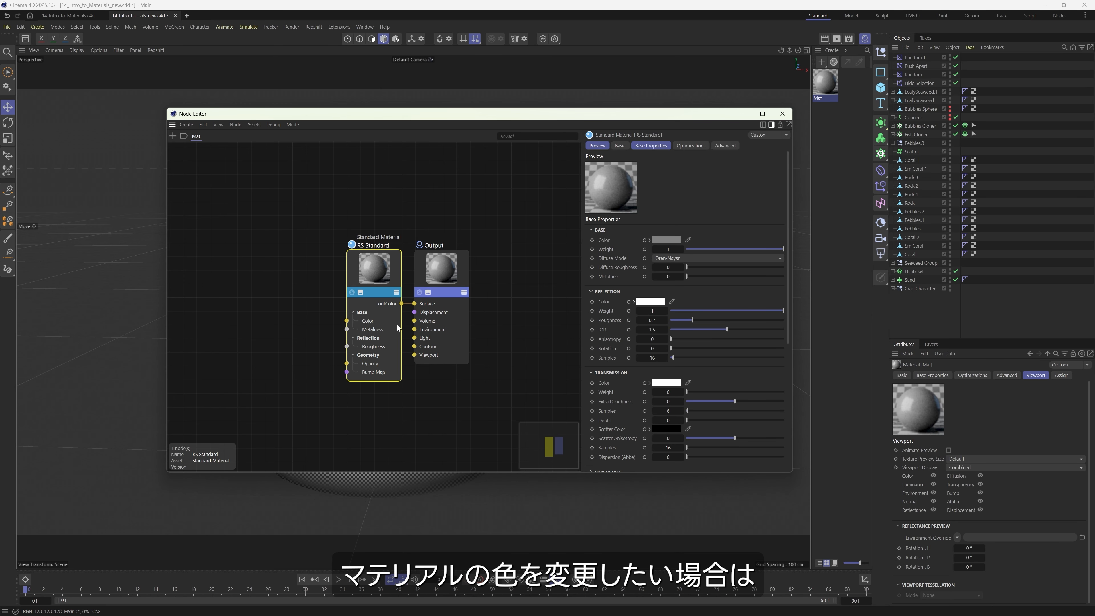
Step: Set the RS Standard node's base color to a red of RGB 214, 16, 16
{"action": "left_click", "coordinate": [664, 241]}
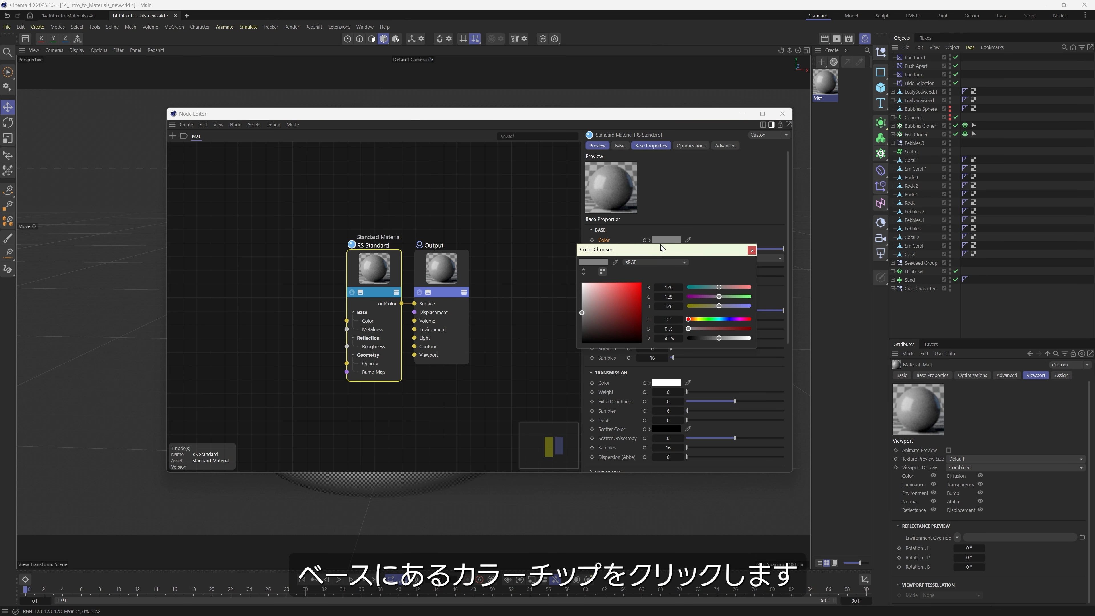
{"action": "left_click", "coordinate": [630, 285]}
{"action": "mouse_move", "coordinate": [629, 285]}
{"action": "left_mouse_down"}
{"action": "mouse_move", "coordinate": [624, 300]}
{"action": "mouse_move", "coordinate": [637, 293]}
{"action": "left_mouse_up"}
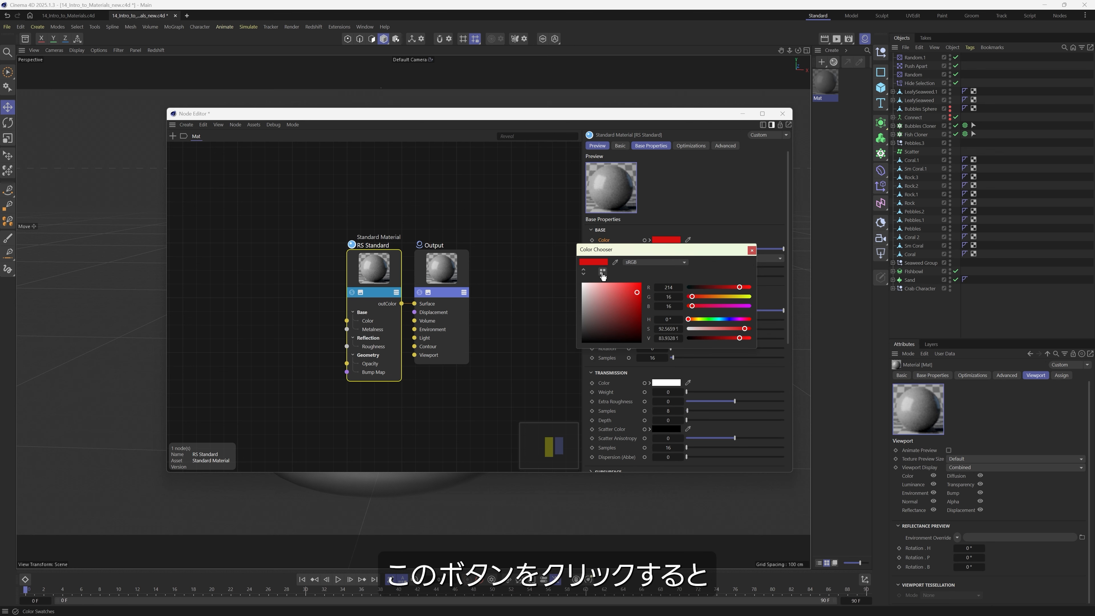
Step: Expand the color chooser and examine its RGB, HSV, temperature, mixer, hex, swatch, image and spectrum modes
{"action": "left_click", "coordinate": [584, 272]}
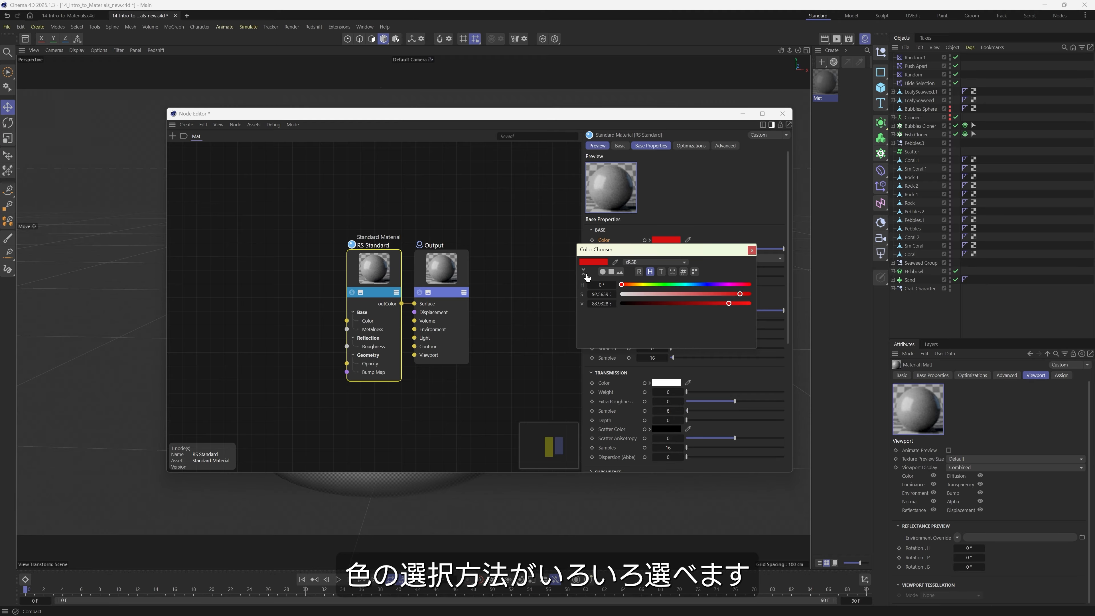
{"action": "left_click", "coordinate": [639, 272]}
{"action": "left_click", "coordinate": [650, 272]}
{"action": "left_click", "coordinate": [661, 272]}
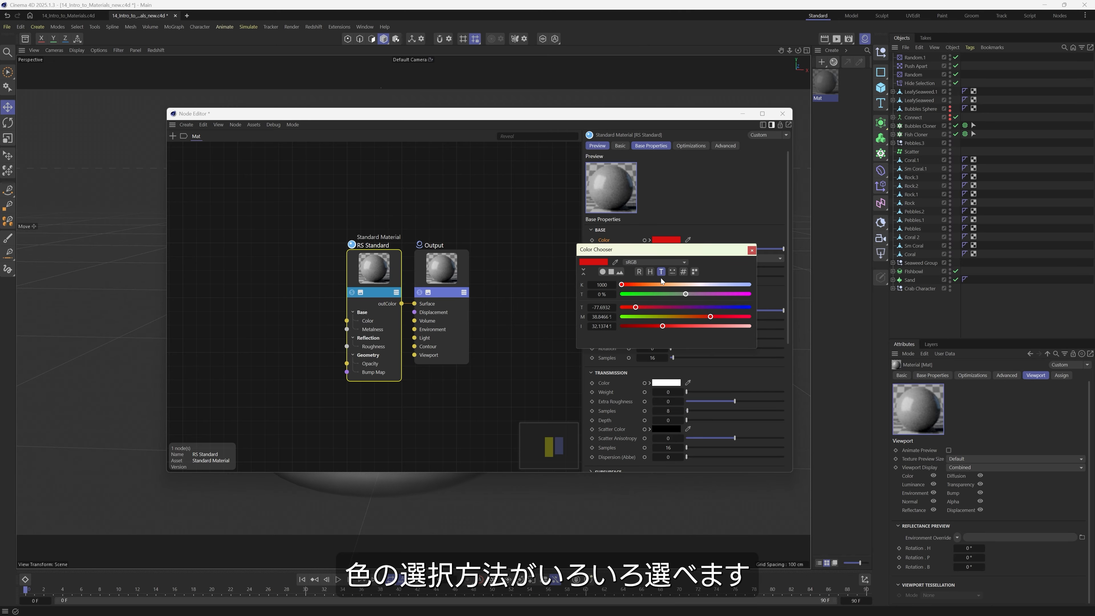
{"action": "left_click", "coordinate": [673, 272]}
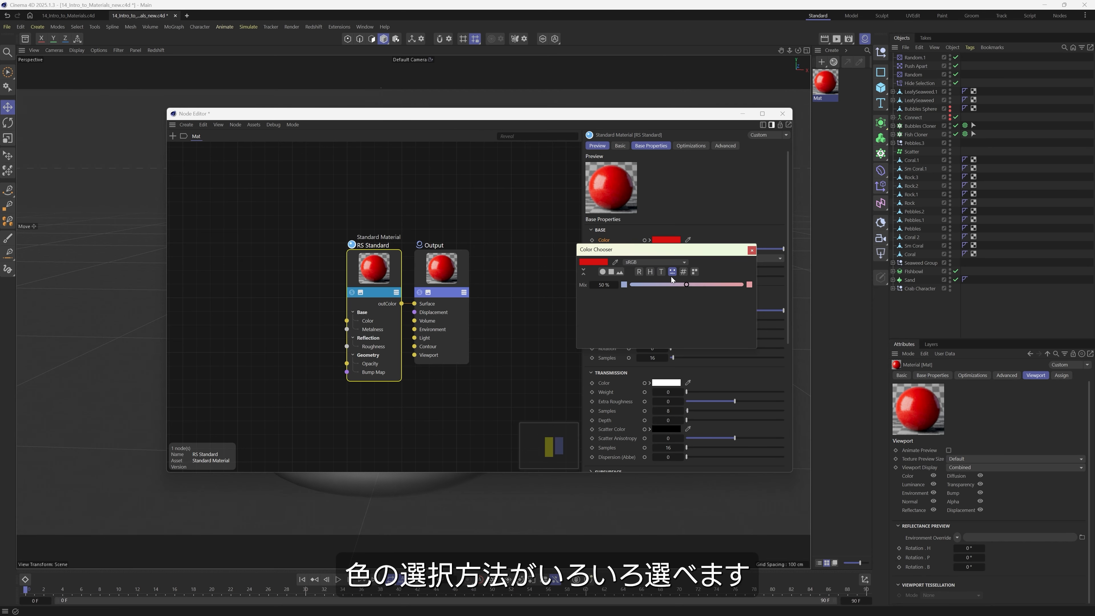
{"action": "left_click", "coordinate": [661, 271]}
{"action": "left_click", "coordinate": [650, 271]}
{"action": "left_click", "coordinate": [639, 273]}
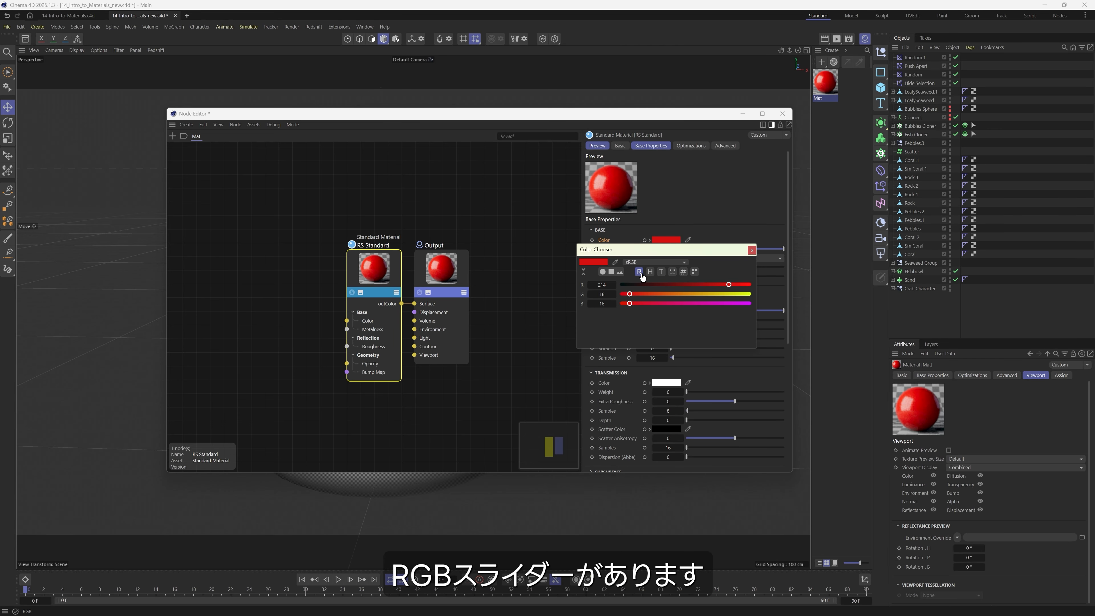
{"action": "left_click", "coordinate": [683, 272]}
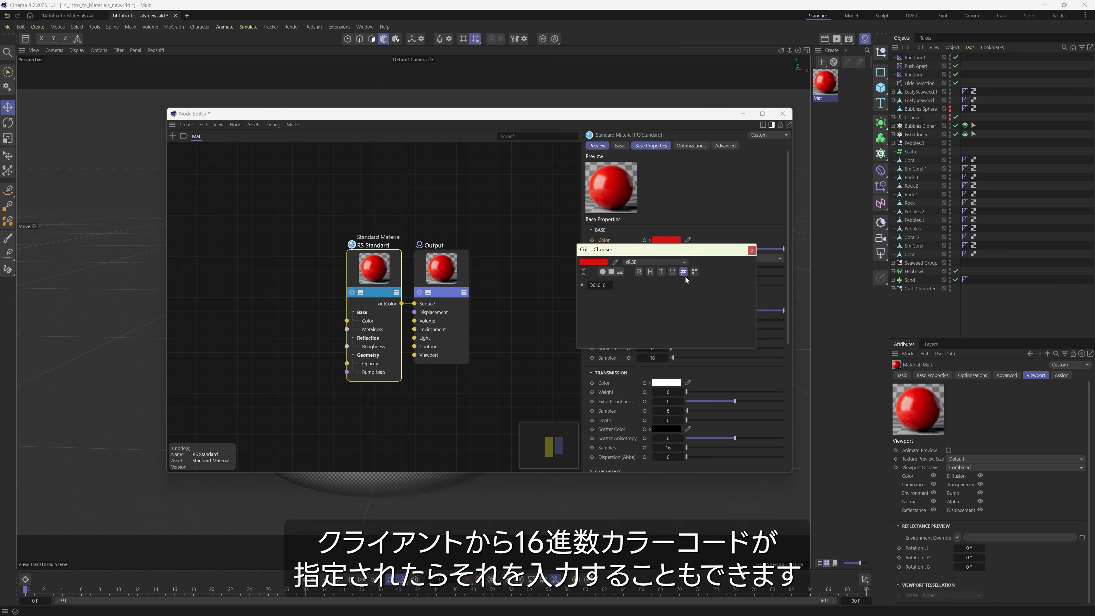
{"action": "left_click", "coordinate": [694, 272]}
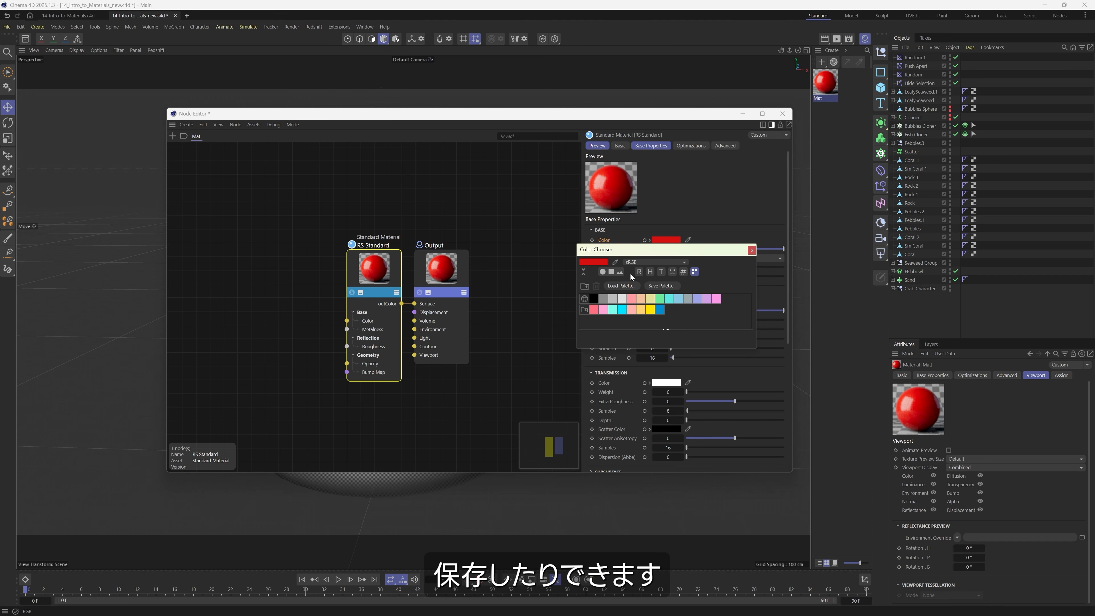
{"action": "left_click", "coordinate": [620, 274]}
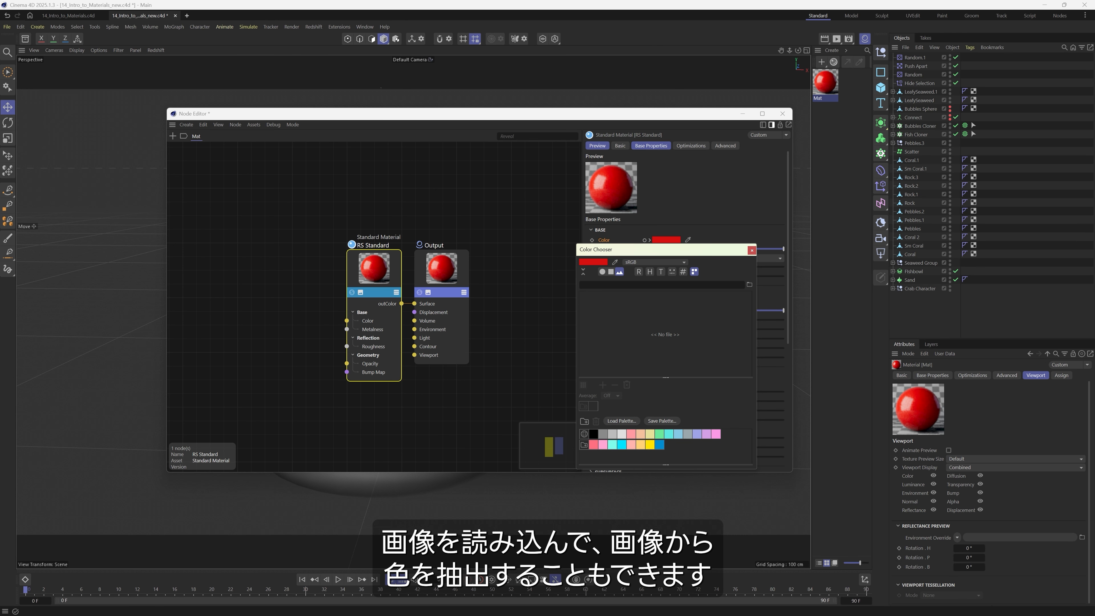
{"action": "left_click", "coordinate": [611, 272]}
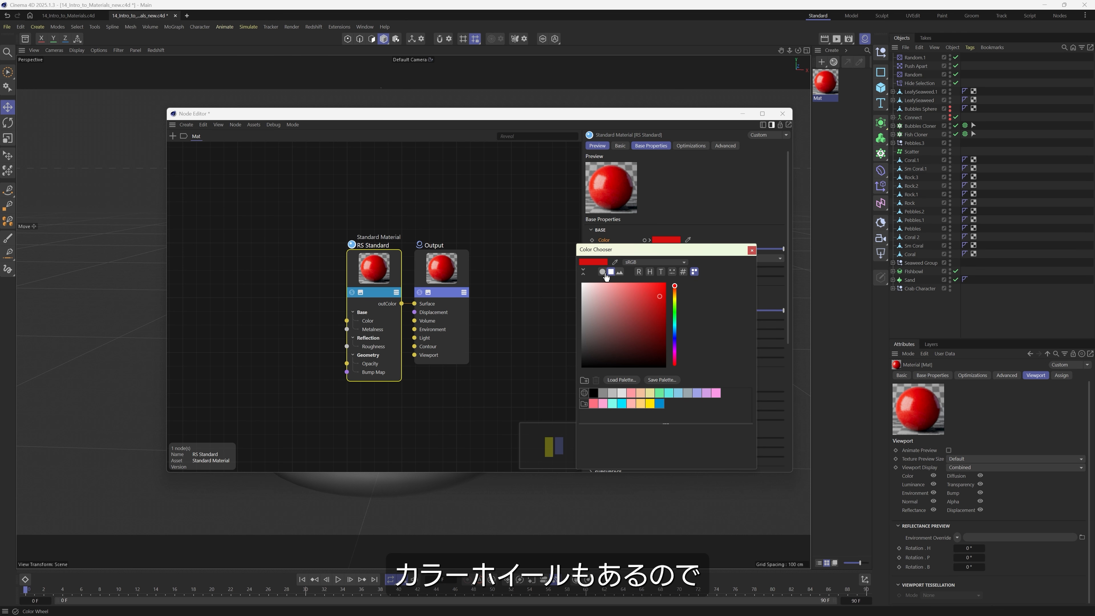
Step: Try the color wheel with a three-color harmony, moving its handles to vary the base color
{"action": "left_click", "coordinate": [602, 271]}
{"action": "left_click", "coordinate": [619, 285]}
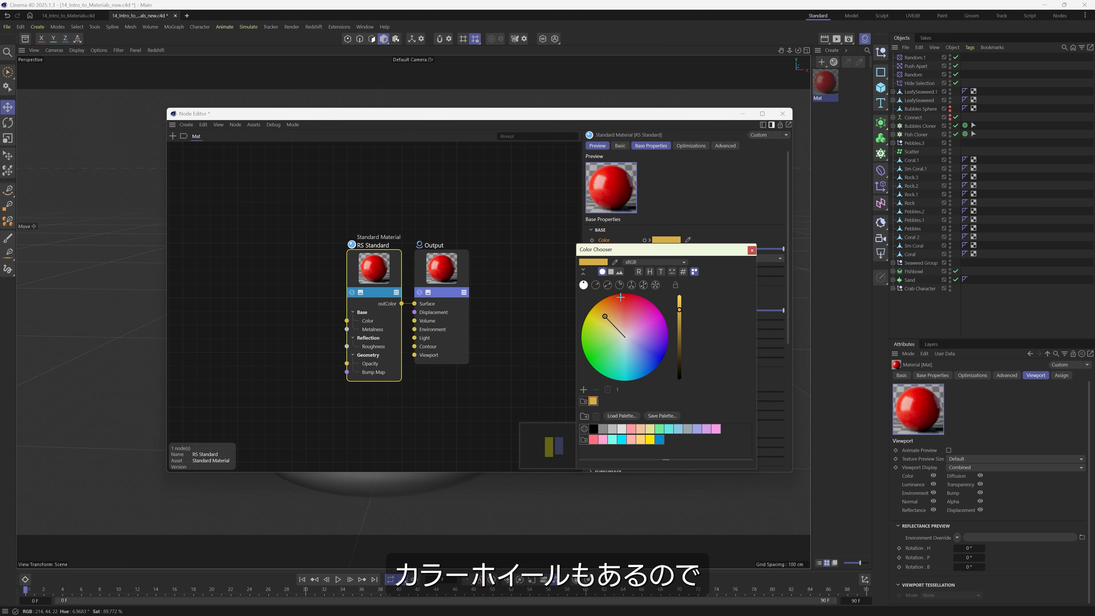
{"action": "left_click", "coordinate": [631, 286]}
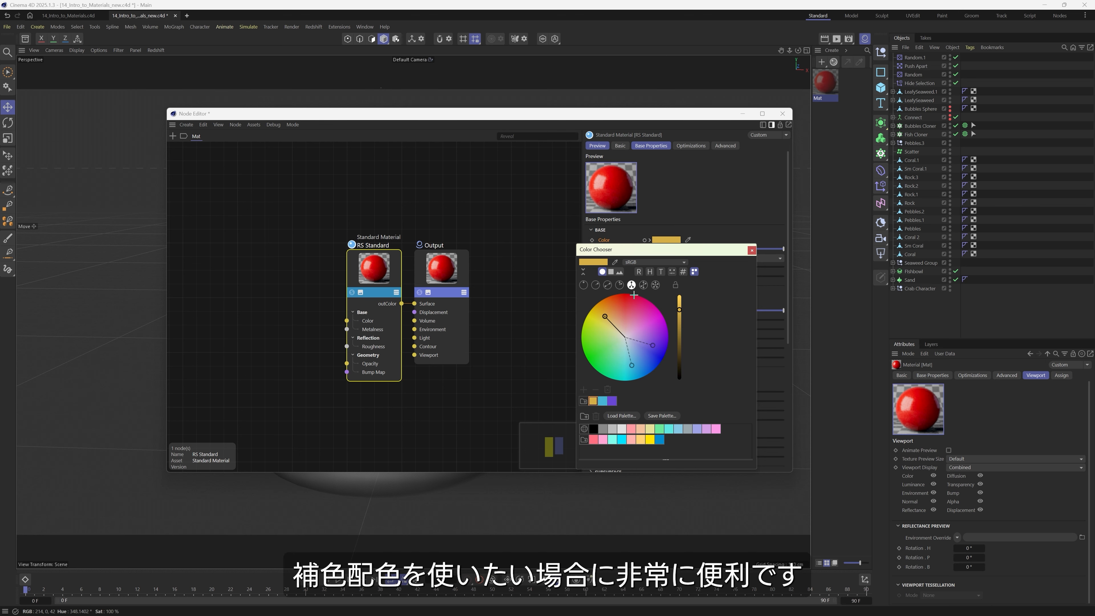
{"action": "left_click_drag", "start_coordinate": [605, 317], "coordinate": [613, 361]}
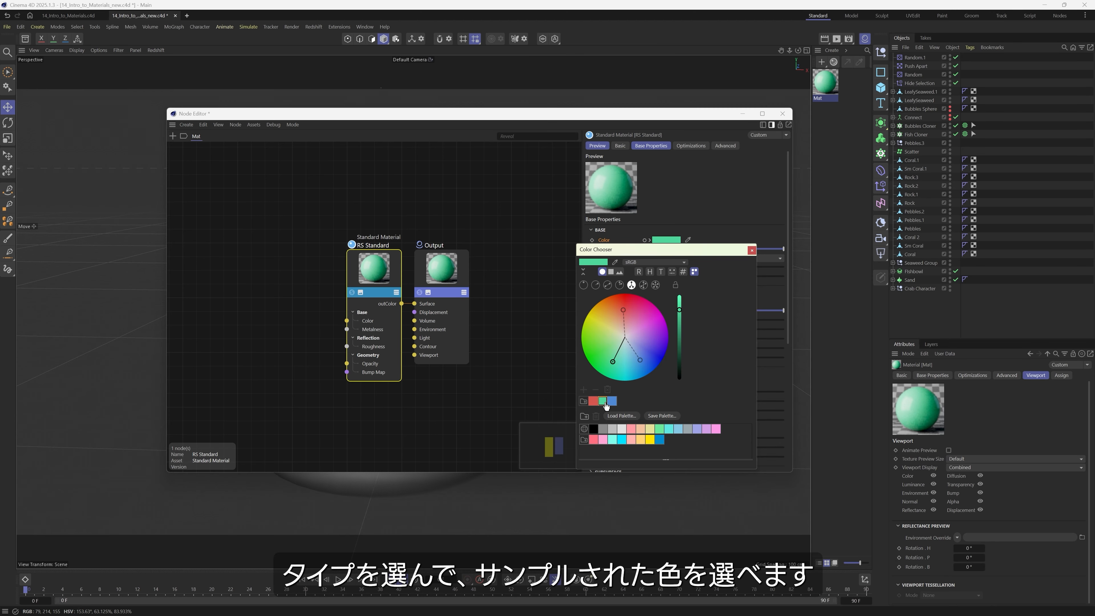
{"action": "left_click_drag", "start_coordinate": [613, 322], "coordinate": [606, 309]}
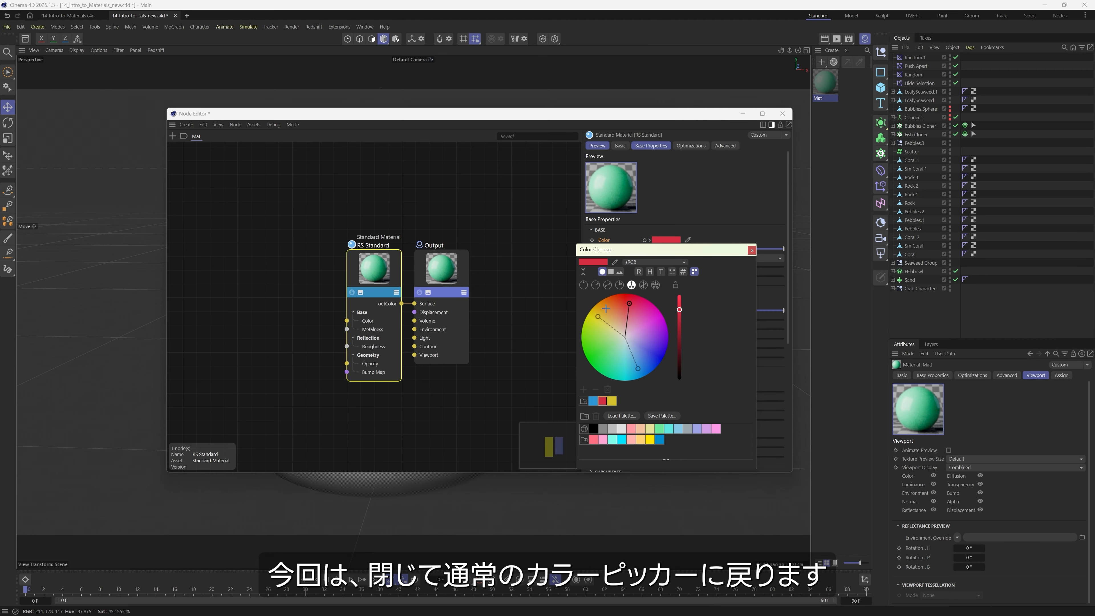
Step: Return to the compact color picker, set the base color to RGB 231, 27, 53 and close the chooser
{"action": "left_click", "coordinate": [583, 271]}
{"action": "left_click_drag", "start_coordinate": [630, 294], "coordinate": [634, 288]}
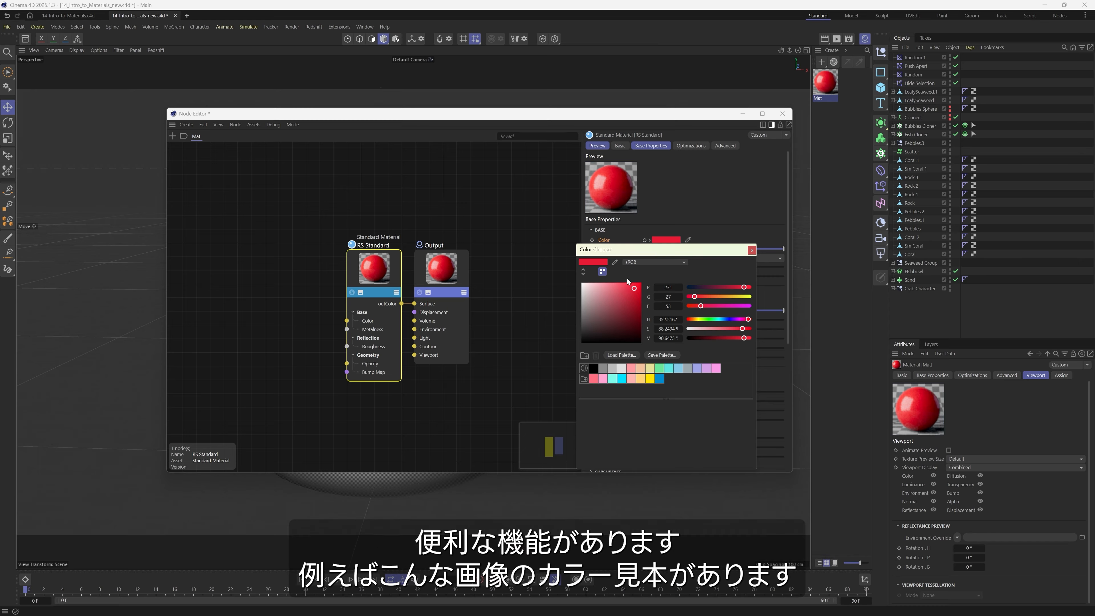
{"action": "left_click", "coordinate": [753, 251]}
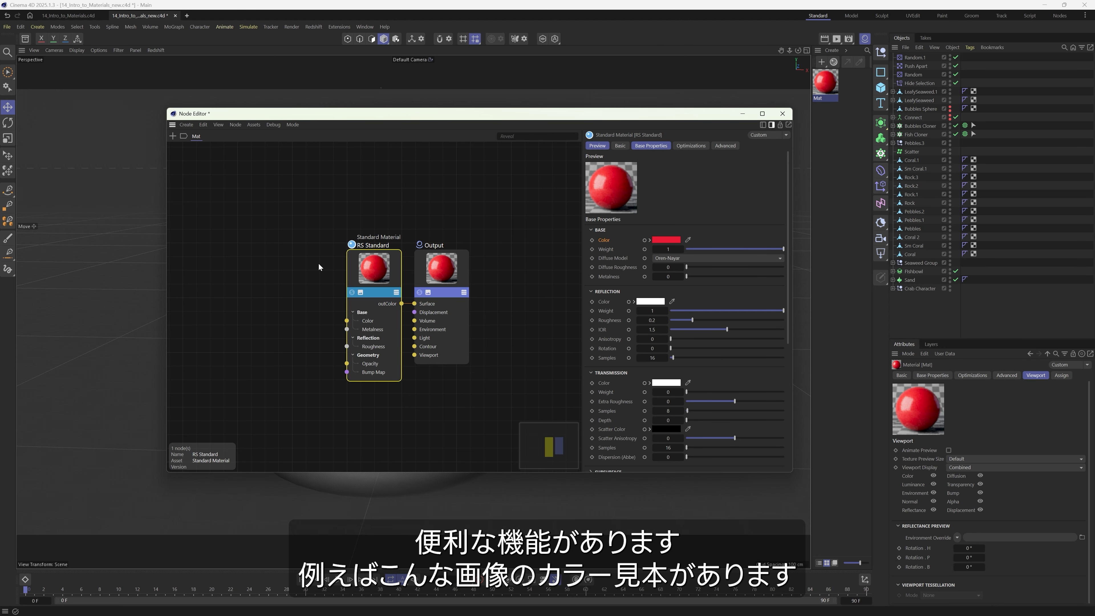
Step: Move the reference image aside and sample the base color from the screen with the eyedropper, ending on a red
{"action": "mouse_move", "coordinate": [0, 147]}
{"action": "left_mouse_down"}
{"action": "mouse_move", "coordinate": [337, 144]}
{"action": "mouse_move", "coordinate": [484, 116]}
{"action": "mouse_move", "coordinate": [437, 155]}
{"action": "mouse_move", "coordinate": [463, 165]}
{"action": "mouse_move", "coordinate": [257, 145]}
{"action": "mouse_move", "coordinate": [3, 147]}
{"action": "left_mouse_up"}
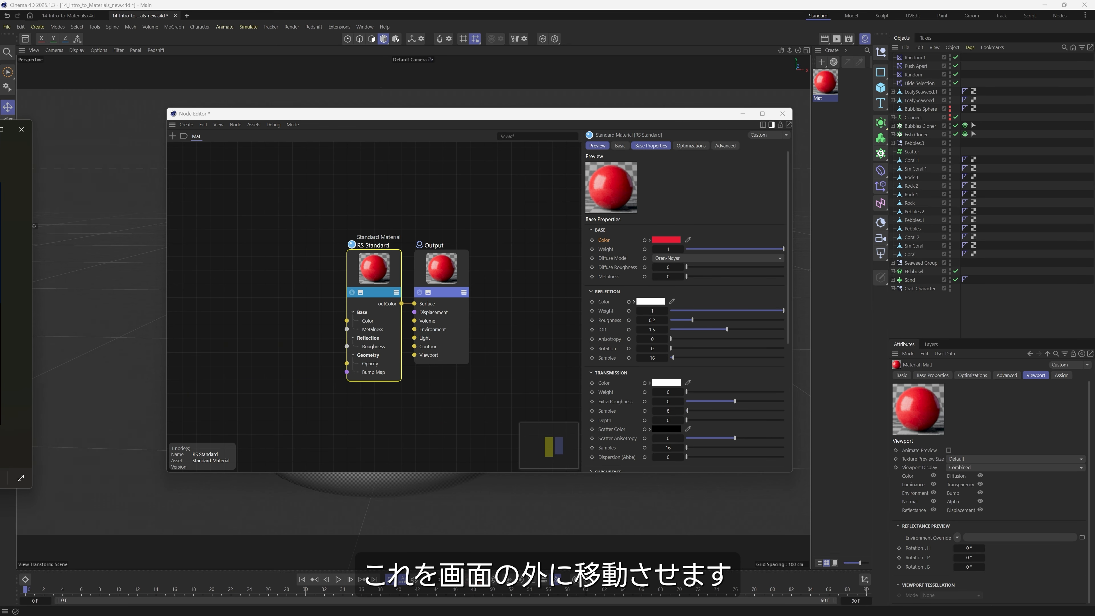
{"action": "left_click", "coordinate": [689, 241]}
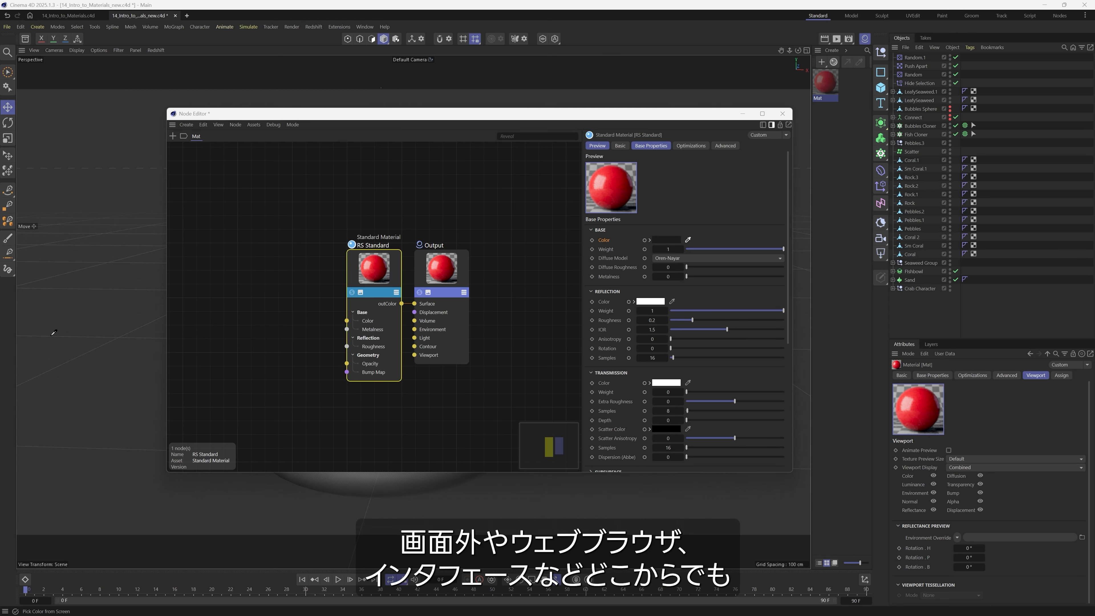
{"action": "left_click", "coordinate": [847, 472]}
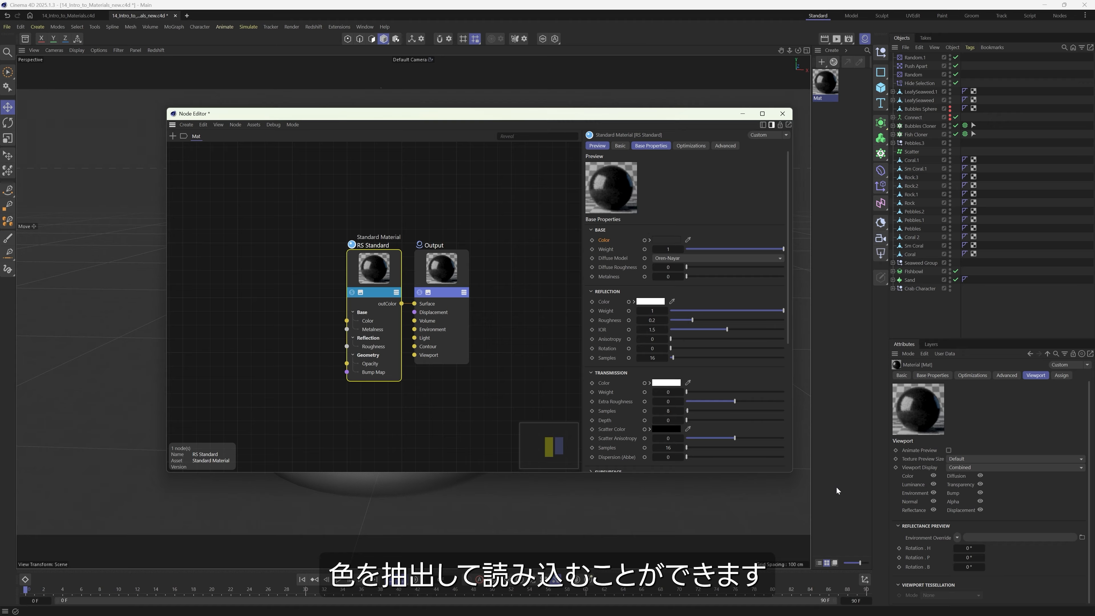
{"action": "left_click", "coordinate": [688, 240]}
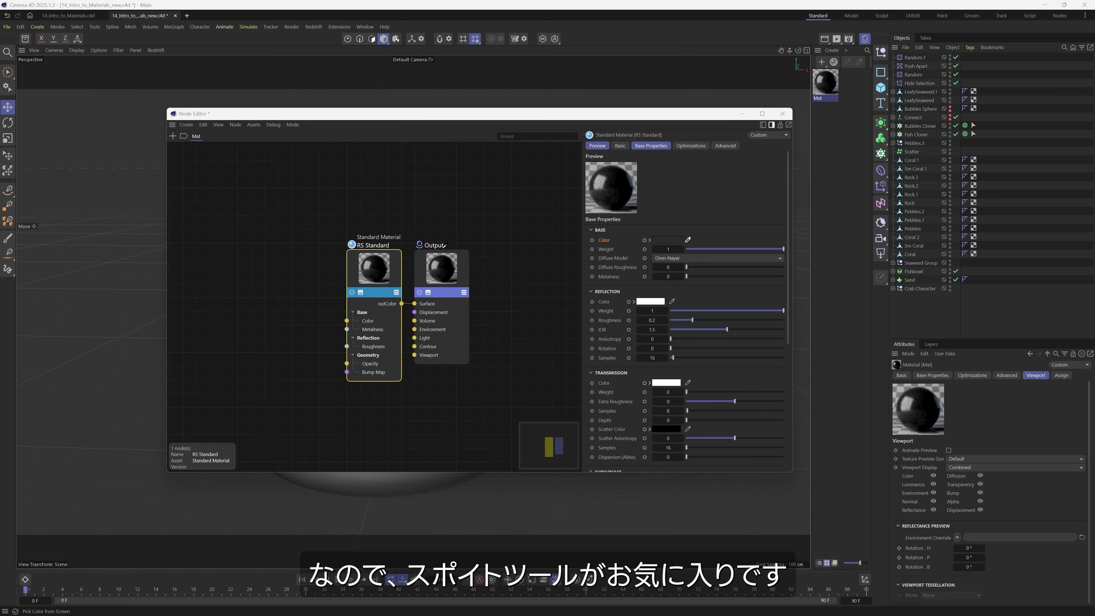
{"action": "key", "text": "Escape"}
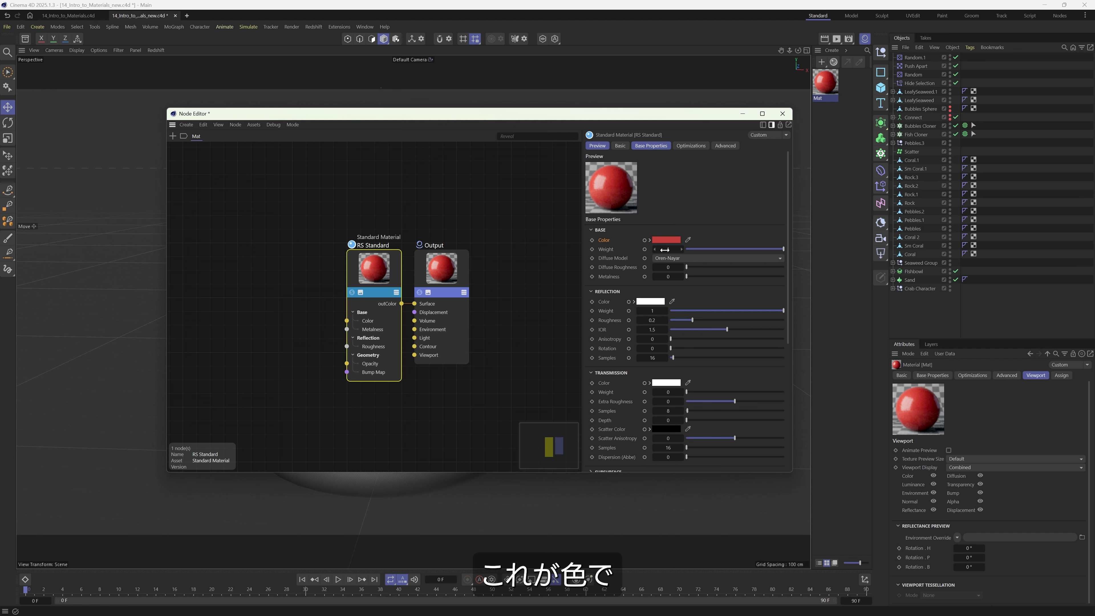
Step: Try the base weight, metalness and reflection weight, ending at 1, 0 and 1, and close the Node Editor
{"action": "left_click_drag", "start_coordinate": [665, 250], "coordinate": [783, 250]}
{"action": "left_click", "coordinate": [617, 277]}
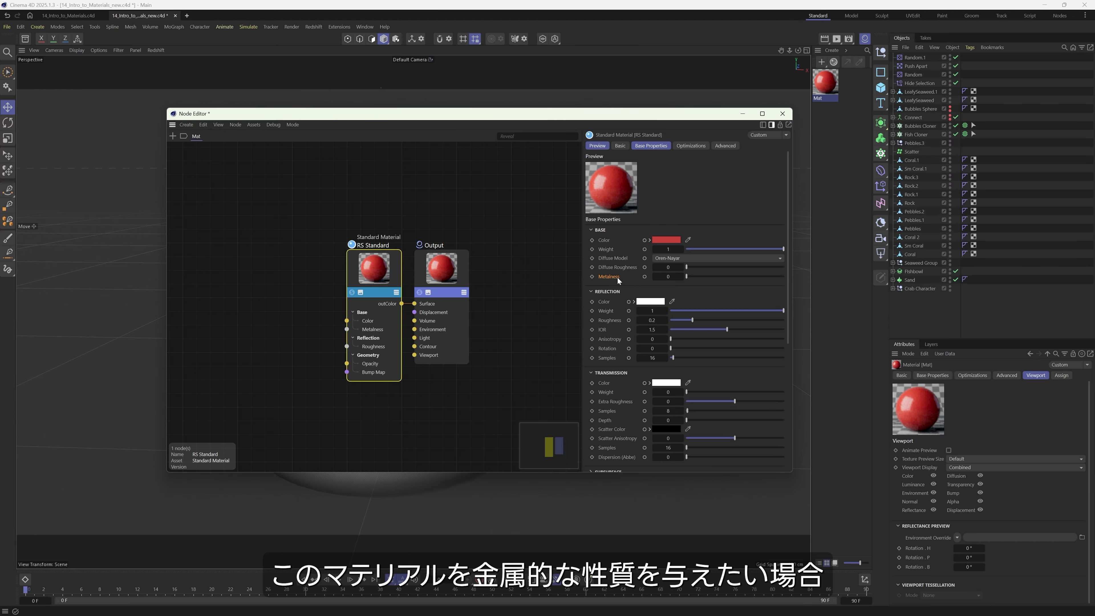
{"action": "left_click_drag", "start_coordinate": [688, 277], "coordinate": [853, 287]}
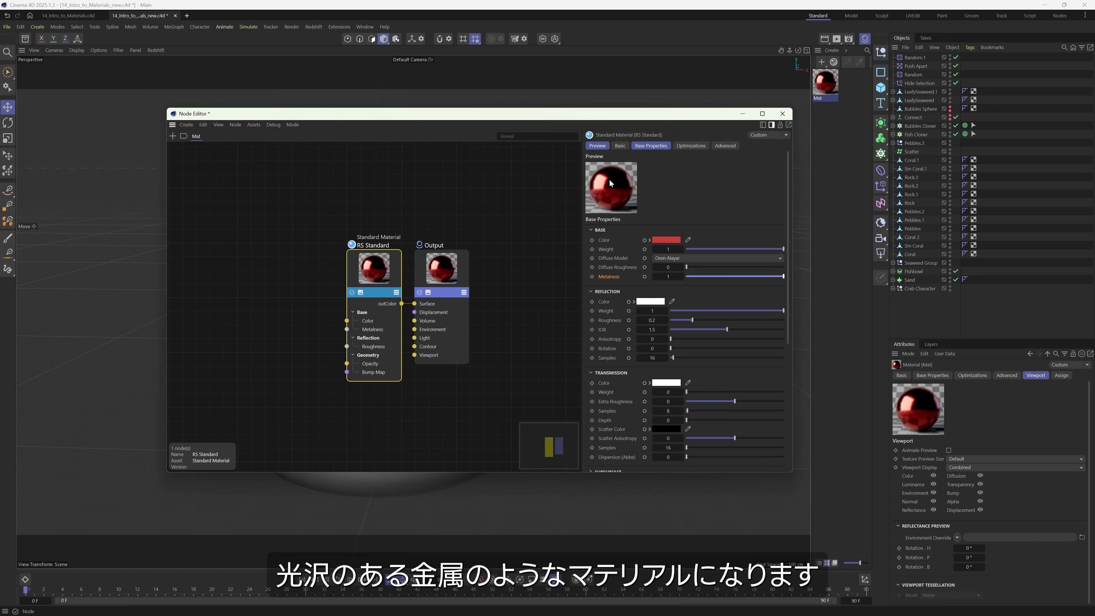
{"action": "left_click_drag", "start_coordinate": [737, 281], "coordinate": [680, 282]}
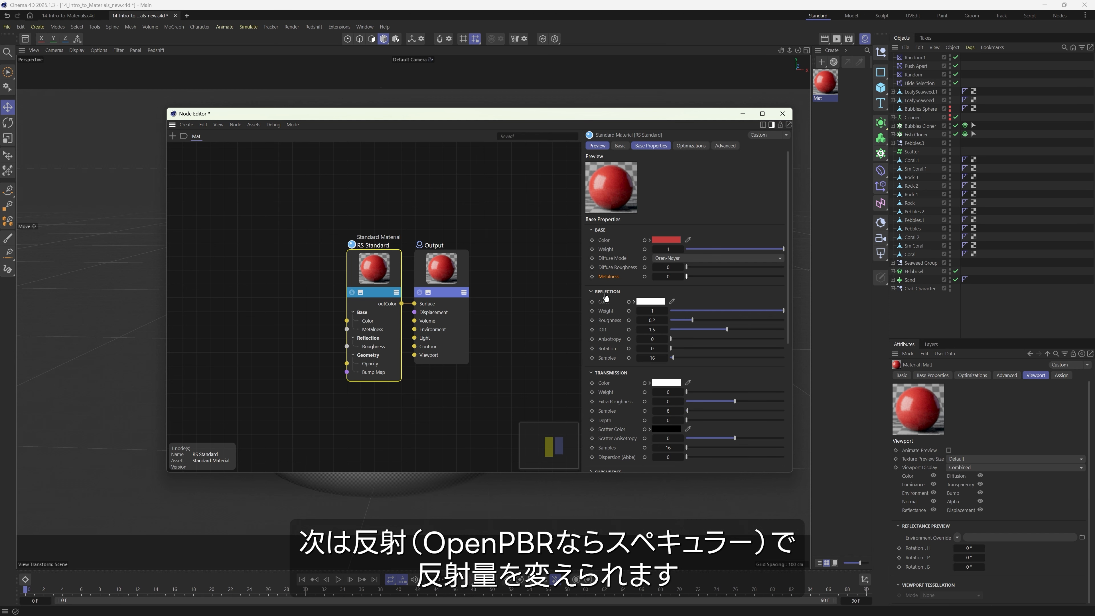
{"action": "left_click_drag", "start_coordinate": [720, 311], "coordinate": [820, 316]}
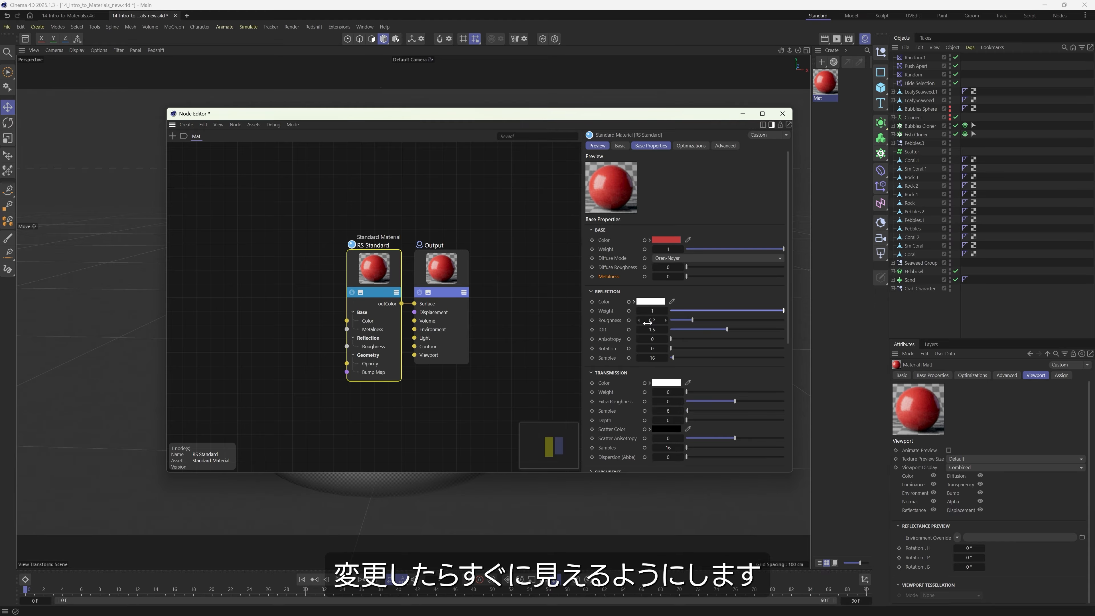
{"action": "left_click", "coordinate": [783, 113]}
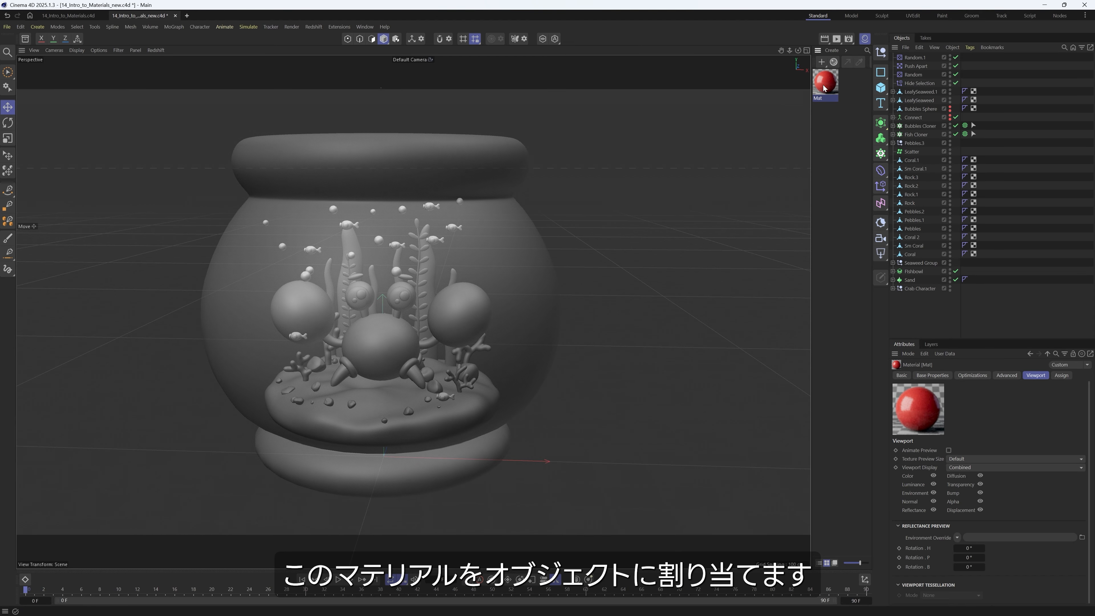
Step: Try applying the material by dropping it onto the crab in the viewport, and undo the assignment
{"action": "left_click_drag", "start_coordinate": [634, 158], "coordinate": [363, 339]}
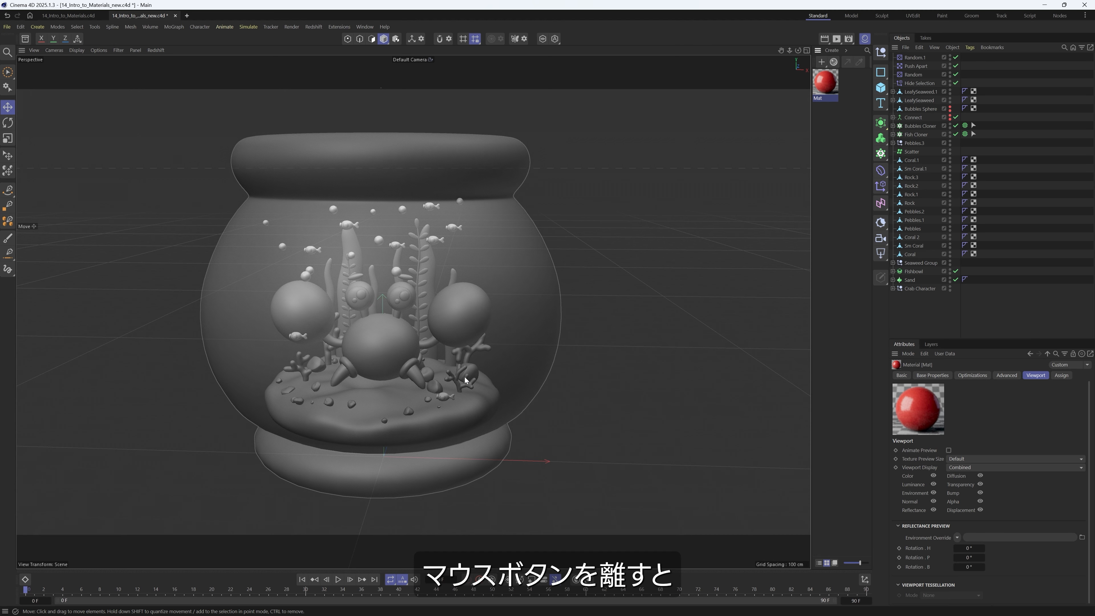
{"action": "left_click_drag", "start_coordinate": [464, 377], "coordinate": [466, 384]}
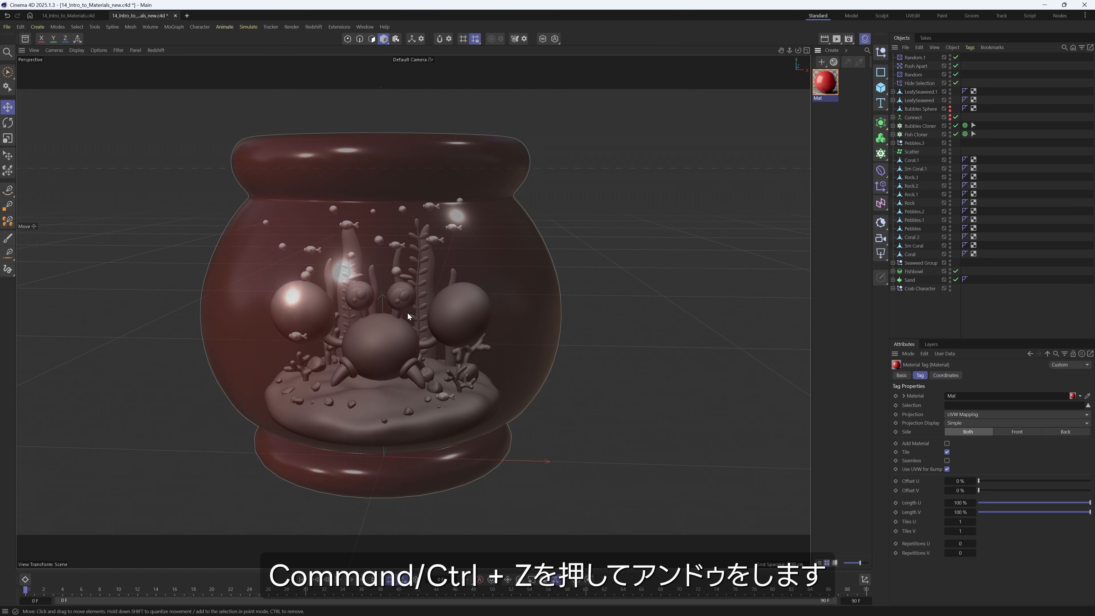
{"action": "key", "text": "ctrl+z"}
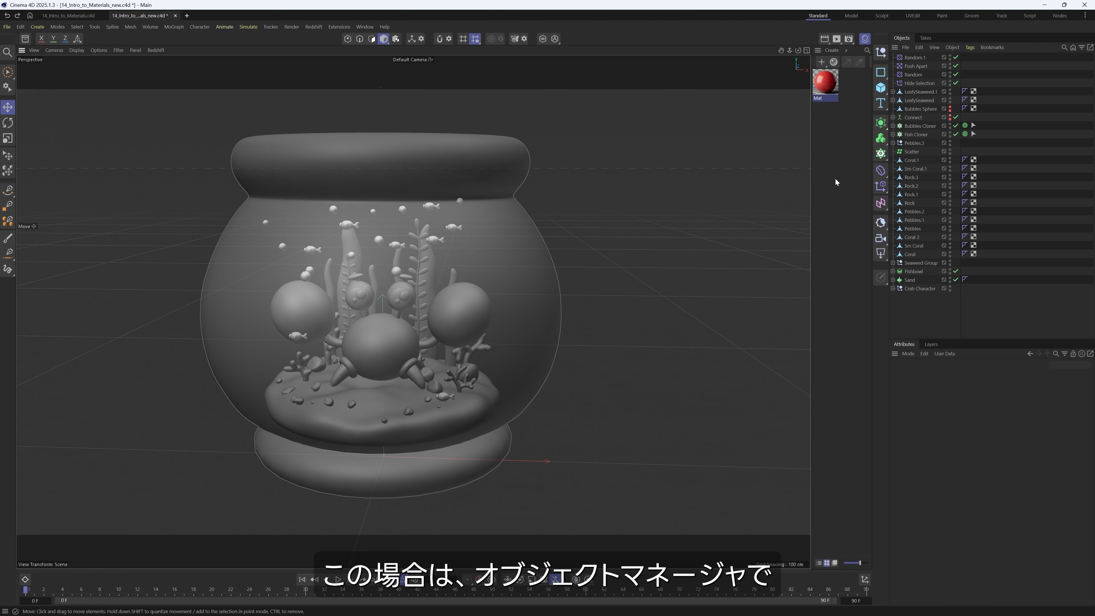
Step: Apply the material to the Crab Character group and expand its hierarchy to look through the child objects
{"action": "mouse_move", "coordinate": [822, 88]}
{"action": "left_mouse_down"}
{"action": "mouse_move", "coordinate": [827, 122]}
{"action": "mouse_move", "coordinate": [914, 287]}
{"action": "left_mouse_up"}
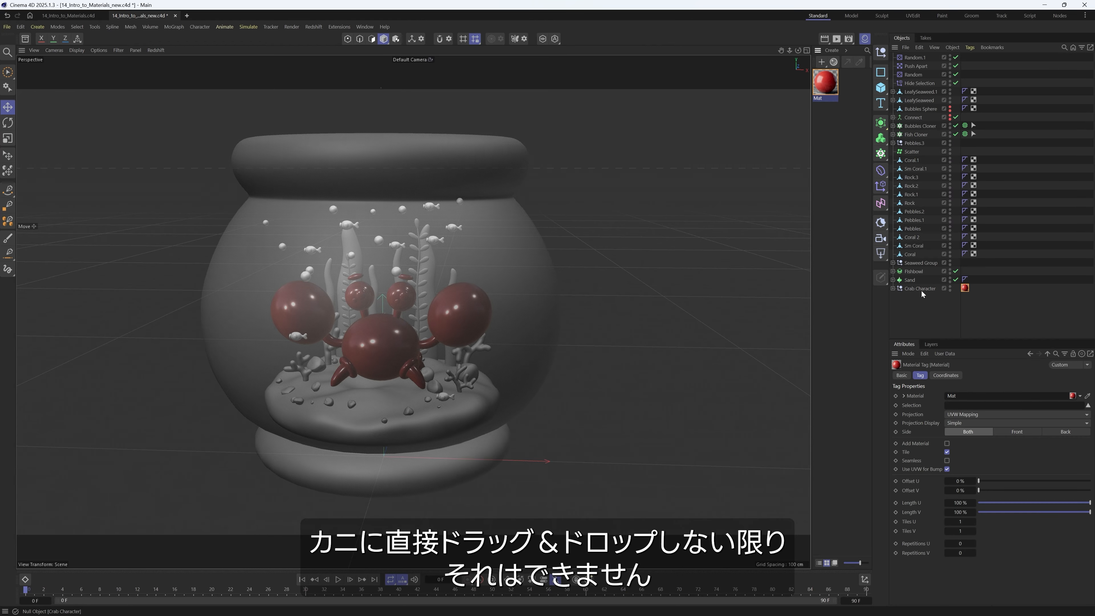
{"action": "left_click", "coordinate": [892, 288]}
{"action": "scroll", "coordinate": [1093, 183], "scroll_direction": "down", "scroll_amount": 1}
{"action": "scroll", "coordinate": [1093, 184], "scroll_direction": "down", "scroll_amount": 6}
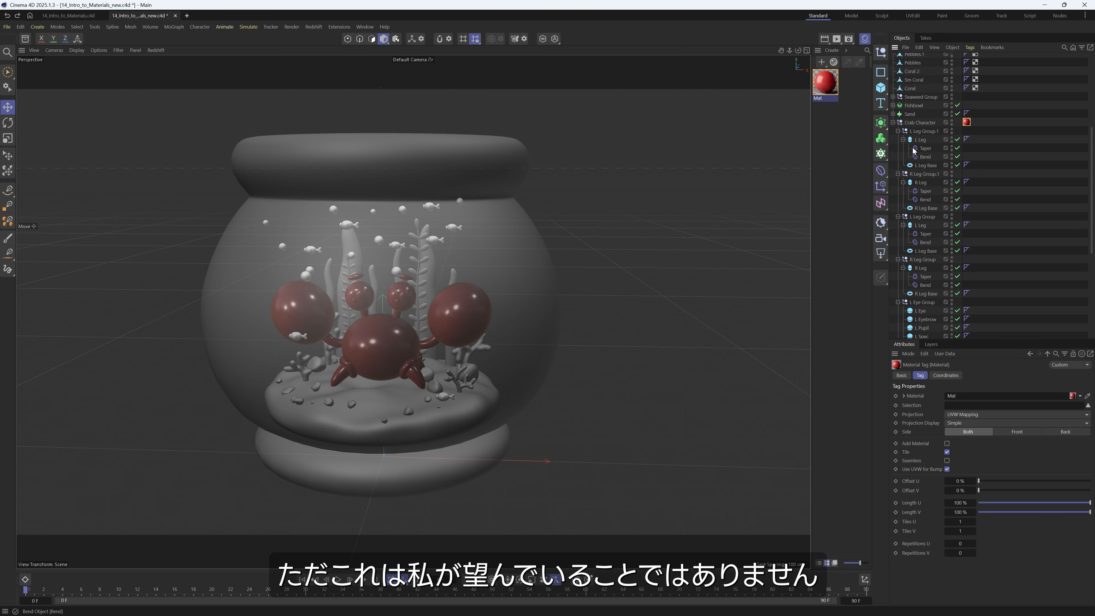
{"action": "scroll", "coordinate": [1079, 149], "scroll_direction": "down", "scroll_amount": 3}
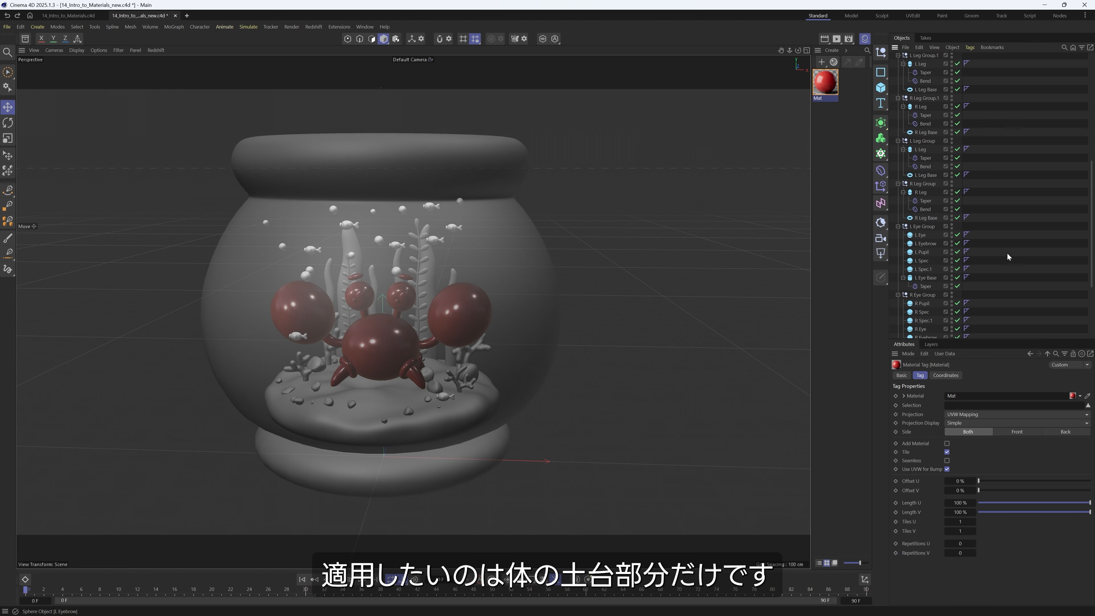
Step: Collapse the crab's eye and arm groups and move the material tag from Crab Character to Crab Body
{"action": "left_click", "coordinate": [898, 295]}
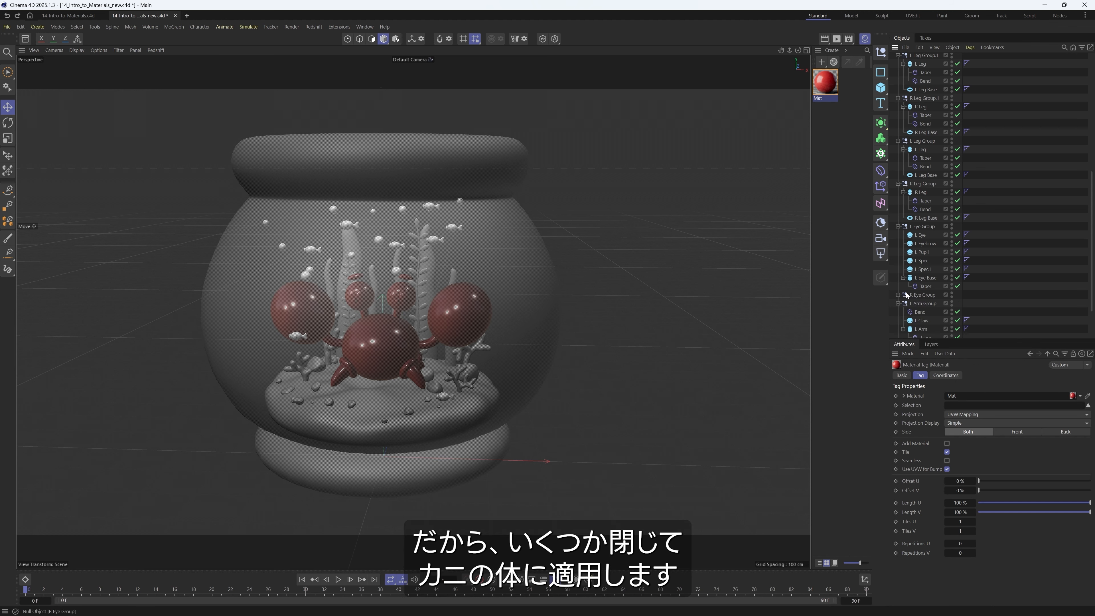
{"action": "left_click", "coordinate": [898, 226]}
{"action": "left_click", "coordinate": [898, 248]}
{"action": "left_click", "coordinate": [899, 291]}
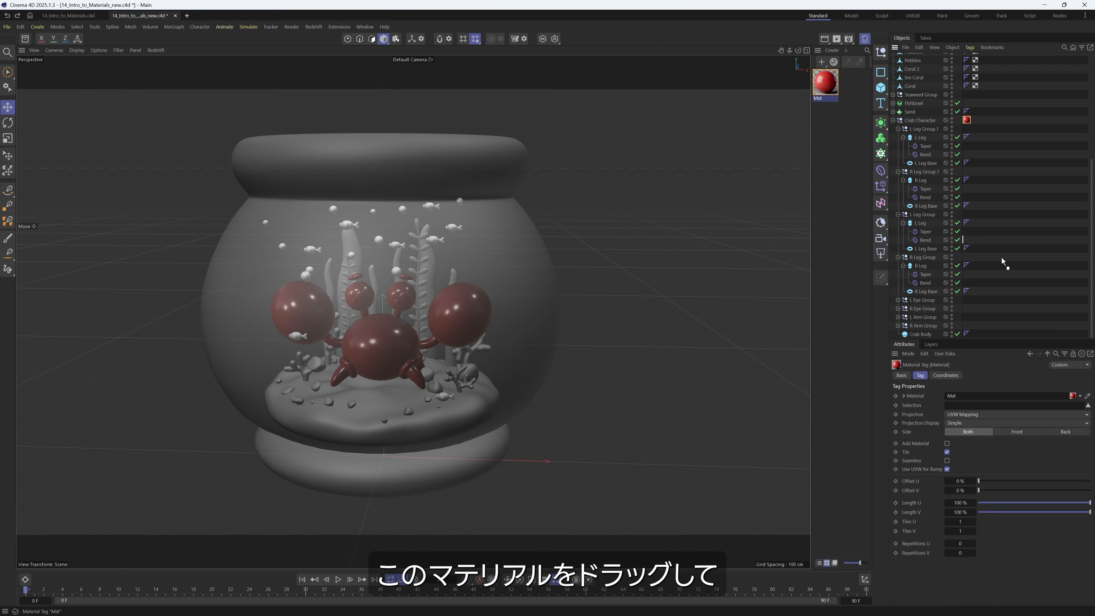
{"action": "left_click_drag", "start_coordinate": [983, 329], "coordinate": [976, 334]}
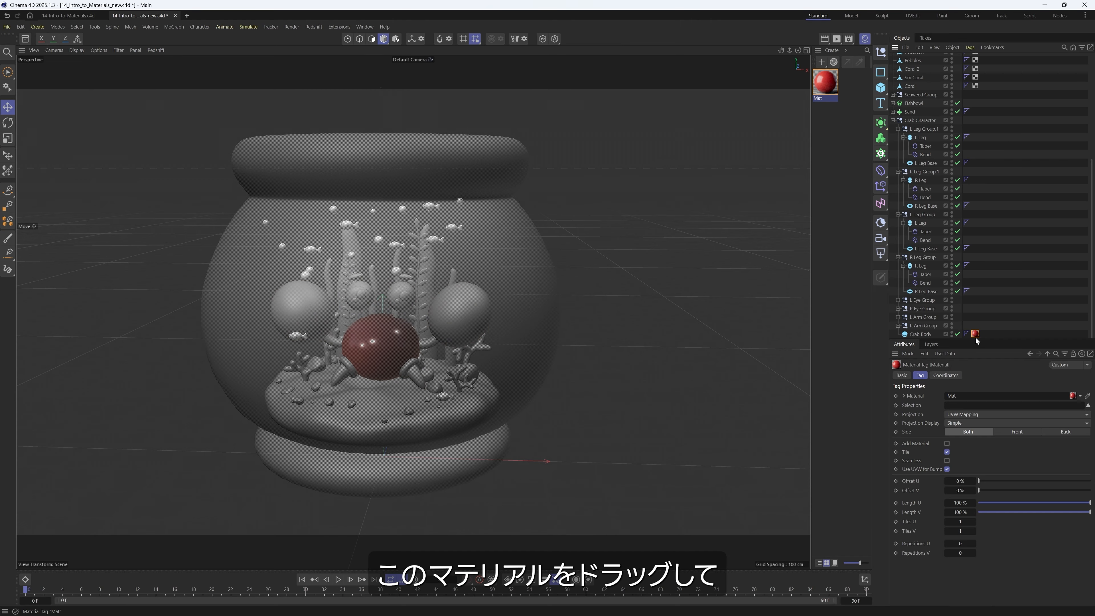
Step: Copy the Crab Body's material tag onto the R Leg object in R Leg Group
{"action": "left_click", "coordinate": [921, 334]}
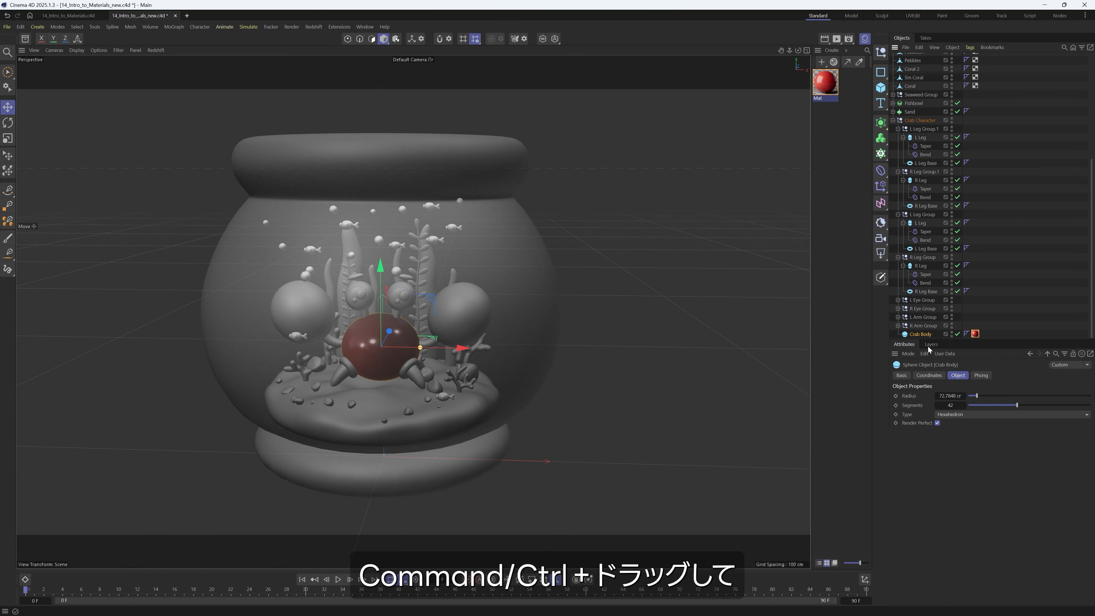
{"action": "left_click_drag", "start_coordinate": [975, 333], "coordinate": [996, 308], "text": "ctrl"}
{"action": "left_click_drag", "start_coordinate": [1010, 262], "coordinate": [989, 269], "text": "ctrl"}
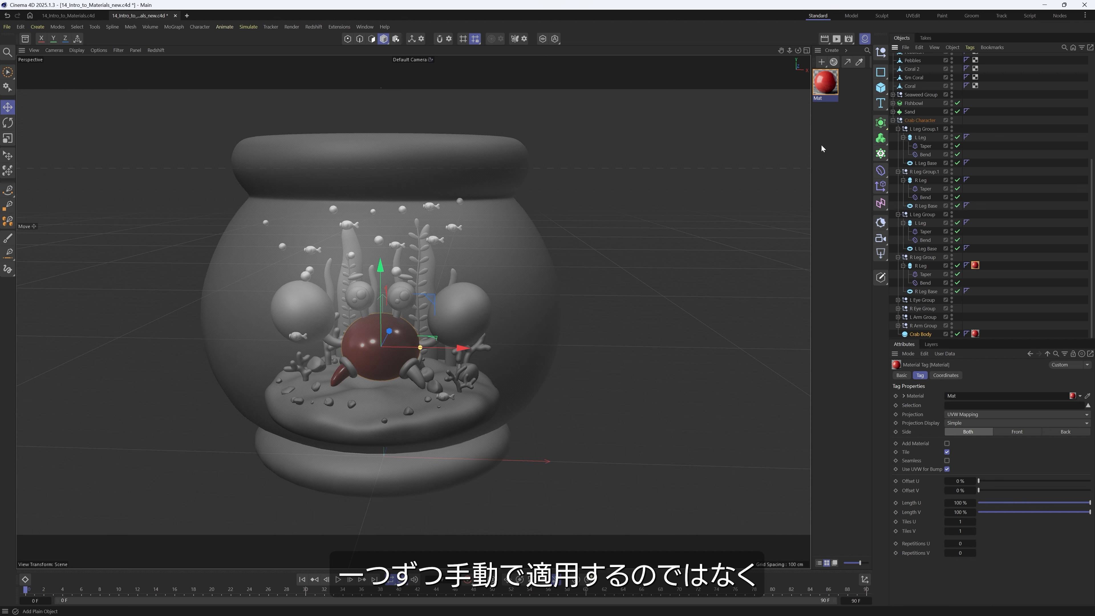
Step: Collapse the Crab Character hierarchy, clear the selection, and disable the Fishbowl together with its nested Fishbowl and Fishbowl Spline
{"action": "left_click", "coordinate": [893, 120]}
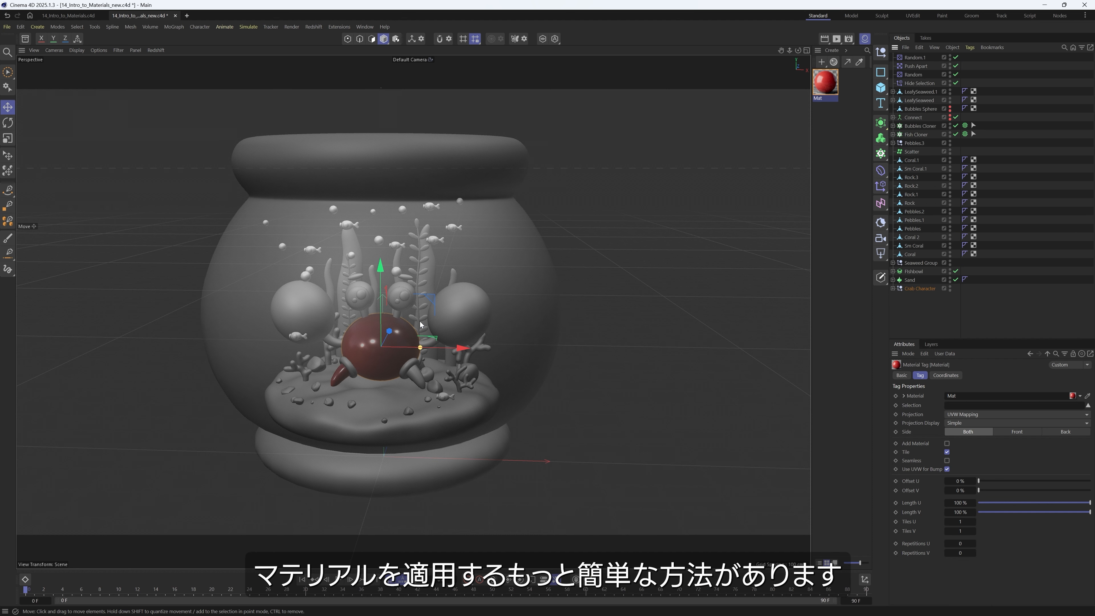
{"action": "left_click", "coordinate": [464, 335]}
{"action": "left_click", "coordinate": [570, 283]}
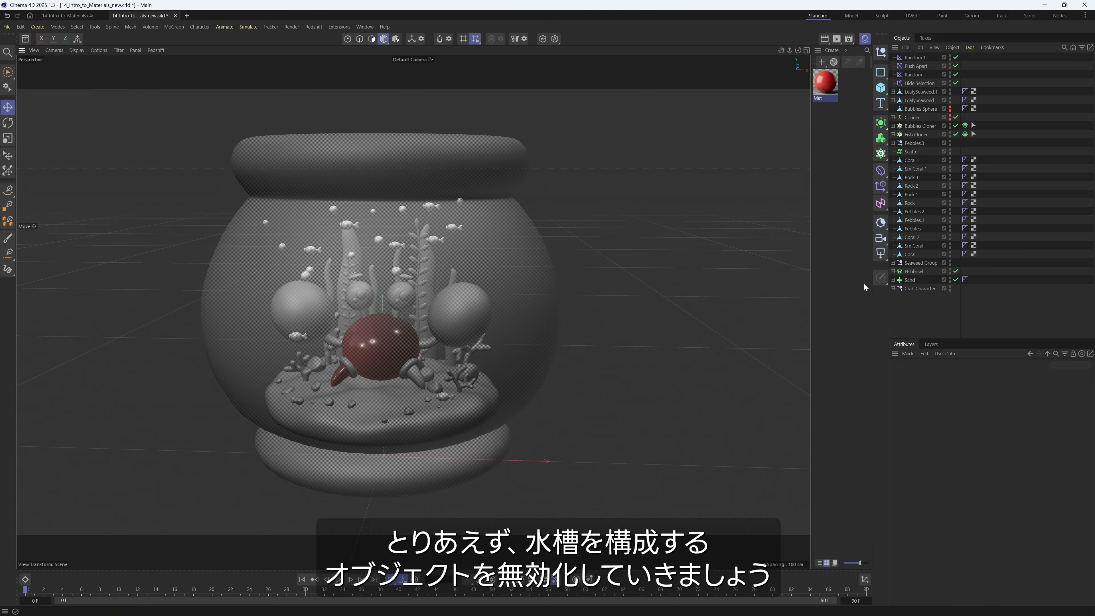
{"action": "left_click", "coordinate": [893, 271]}
{"action": "left_click", "coordinate": [965, 271]}
{"action": "left_click", "coordinate": [965, 279]}
{"action": "left_click", "coordinate": [965, 288]}
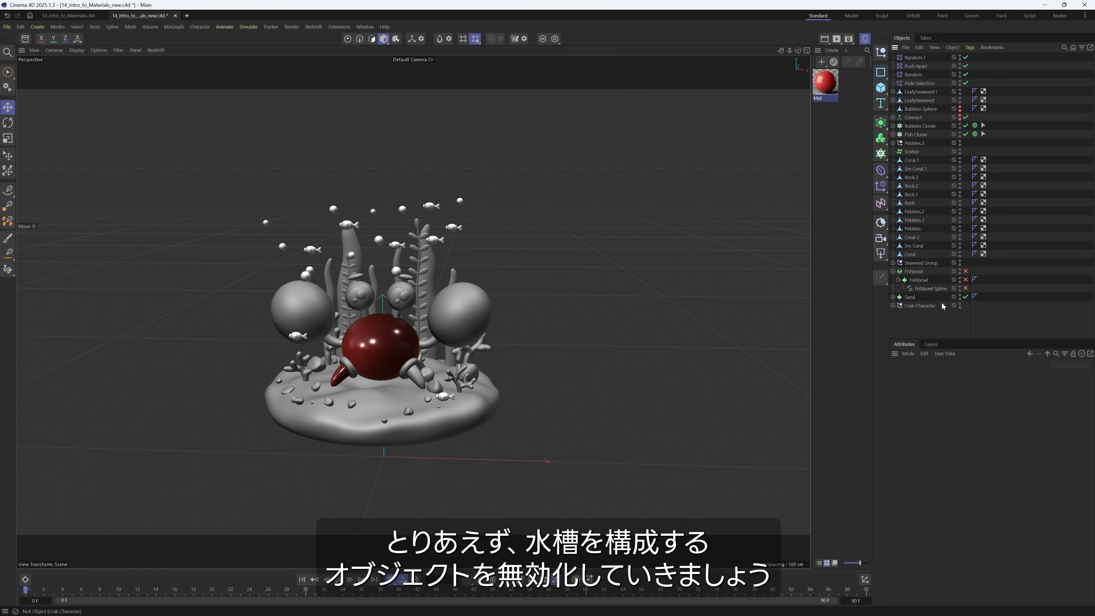
{"action": "left_click", "coordinate": [436, 412]}
{"action": "left_click", "coordinate": [443, 312]}
{"action": "left_click", "coordinate": [419, 302]}
{"action": "left_click", "coordinate": [309, 309]}
{"action": "left_click", "coordinate": [571, 300]}
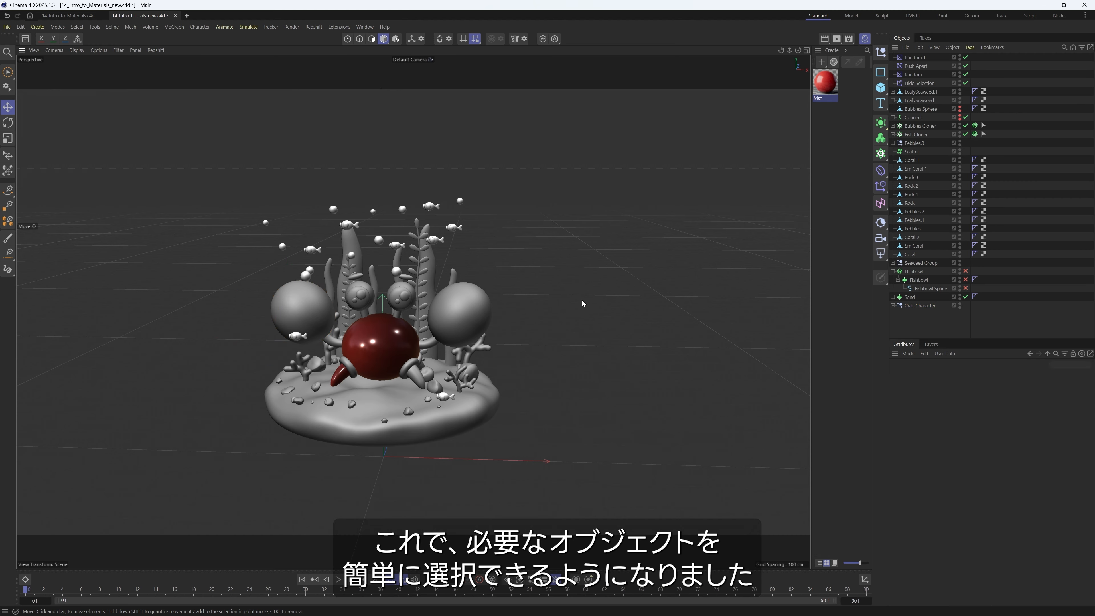
Step: Apply the material to both claws and the three remaining legs at once, and reveal the selected objects in the hierarchy
{"action": "left_click", "coordinate": [460, 314]}
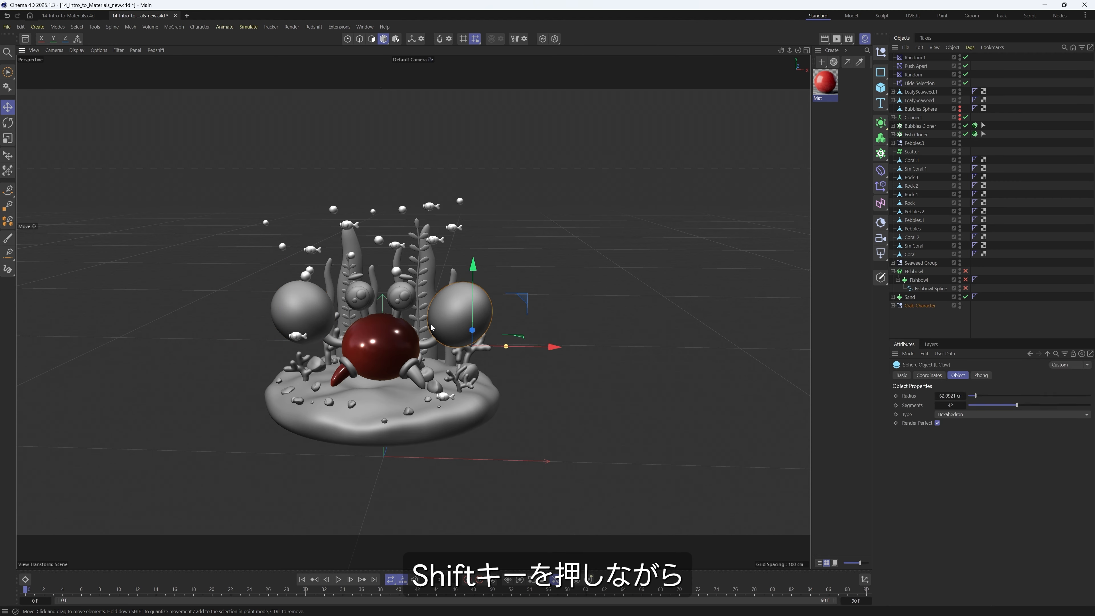
{"action": "left_click", "coordinate": [318, 311], "text": "shift"}
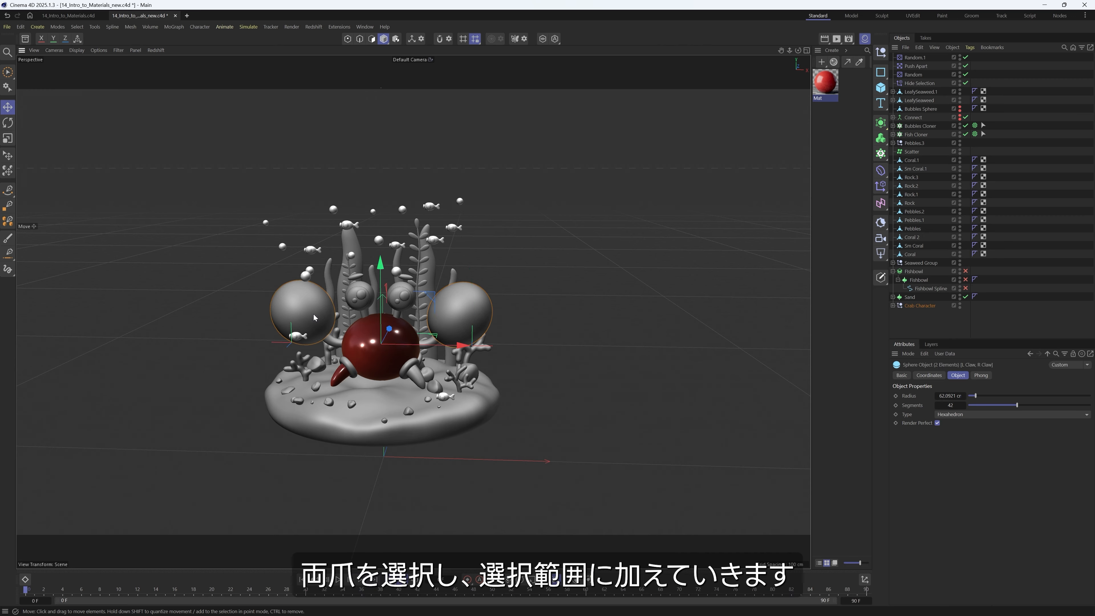
{"action": "left_click", "coordinate": [419, 379], "text": "shift"}
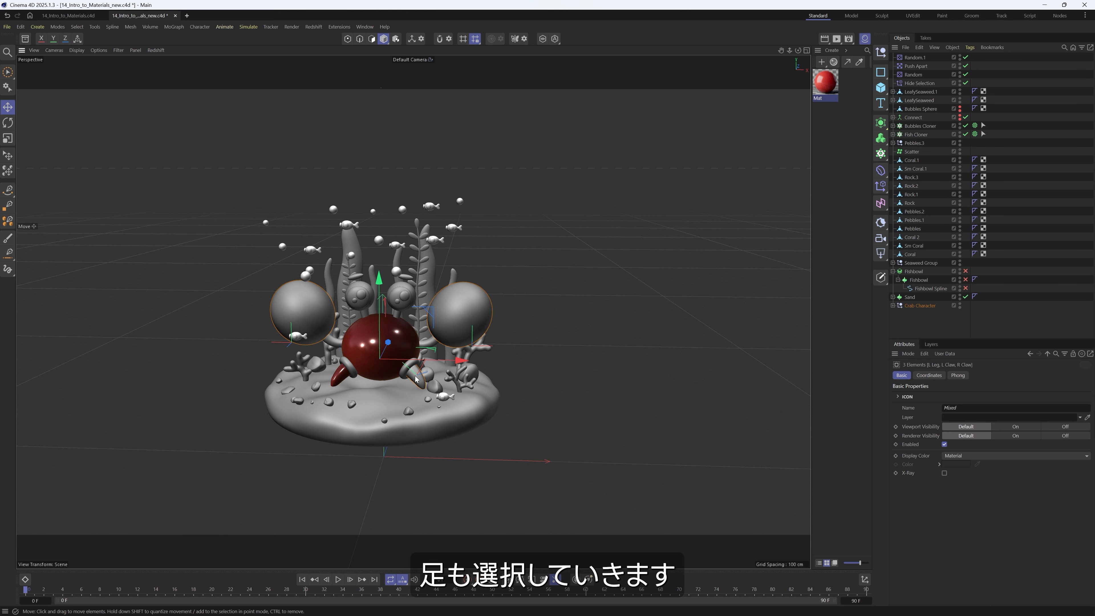
{"action": "scroll", "coordinate": [415, 379], "scroll_direction": "up", "scroll_amount": 5}
{"action": "left_click", "coordinate": [464, 360], "text": "shift"}
{"action": "left_click_drag", "start_coordinate": [347, 331], "coordinate": [432, 328], "text": "alt"}
{"action": "left_click", "coordinate": [307, 354], "text": "shift"}
{"action": "scroll", "coordinate": [493, 343], "scroll_direction": "down", "scroll_amount": 6}
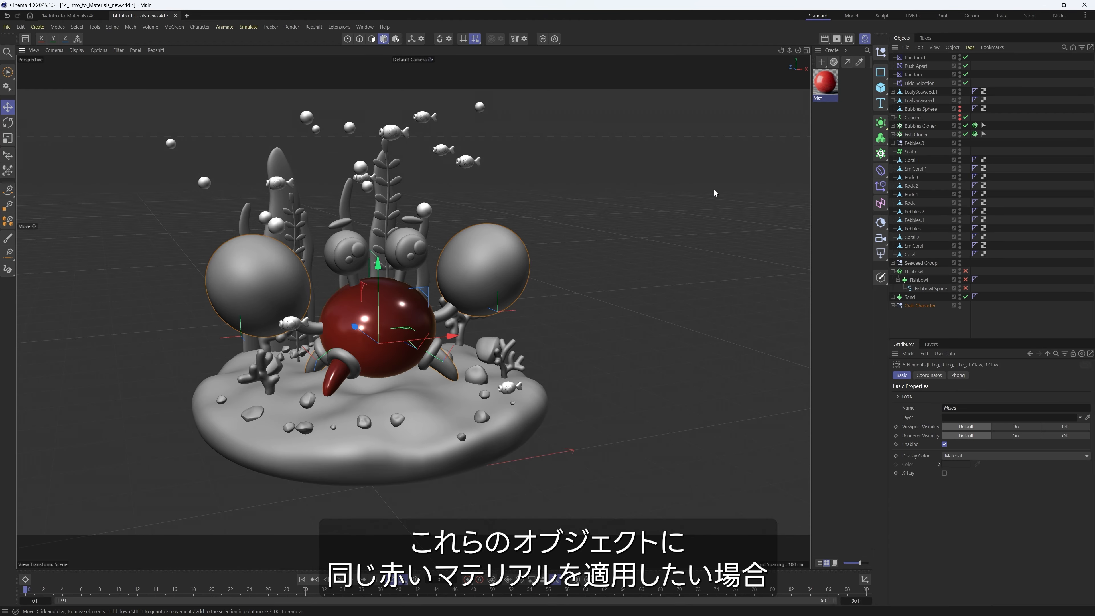
{"action": "right_click", "coordinate": [826, 84]}
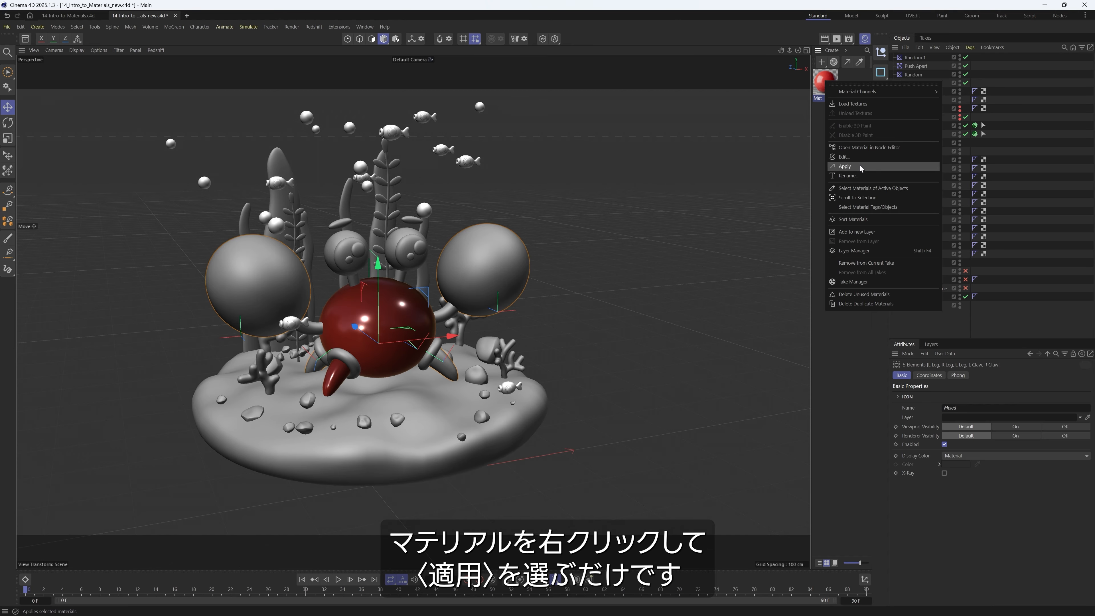
{"action": "left_click", "coordinate": [844, 166]}
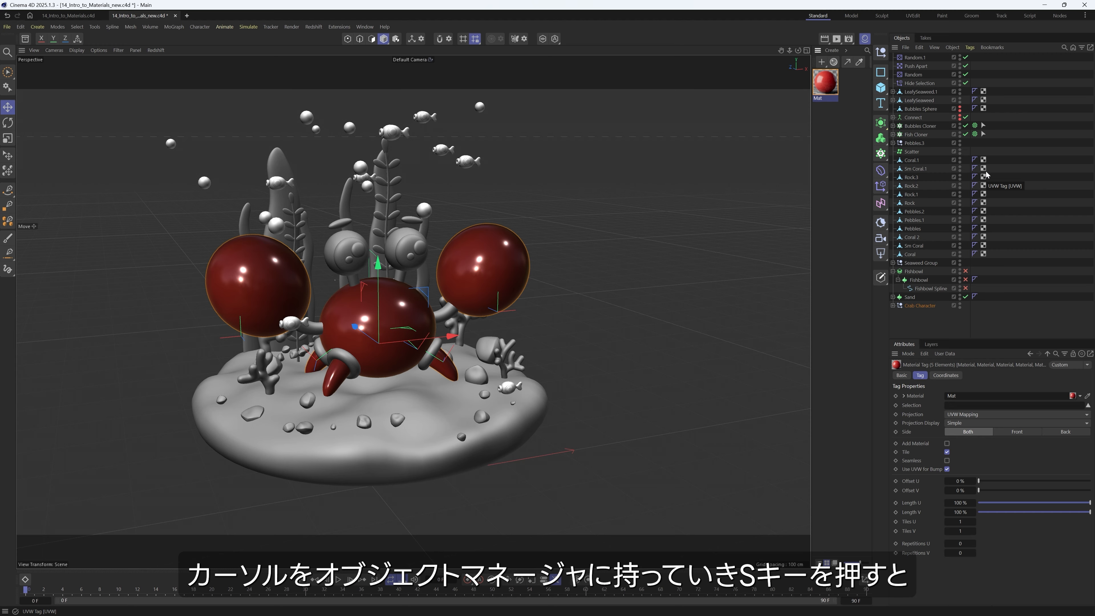
{"action": "key", "text": "s"}
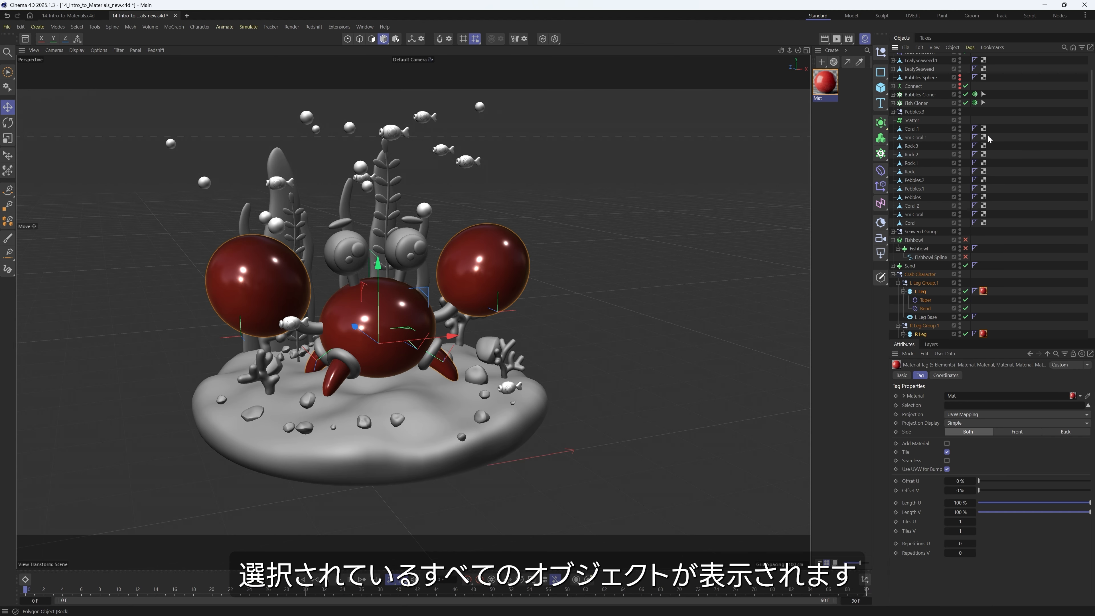
{"action": "left_click_drag", "start_coordinate": [1093, 119], "coordinate": [1092, 229]}
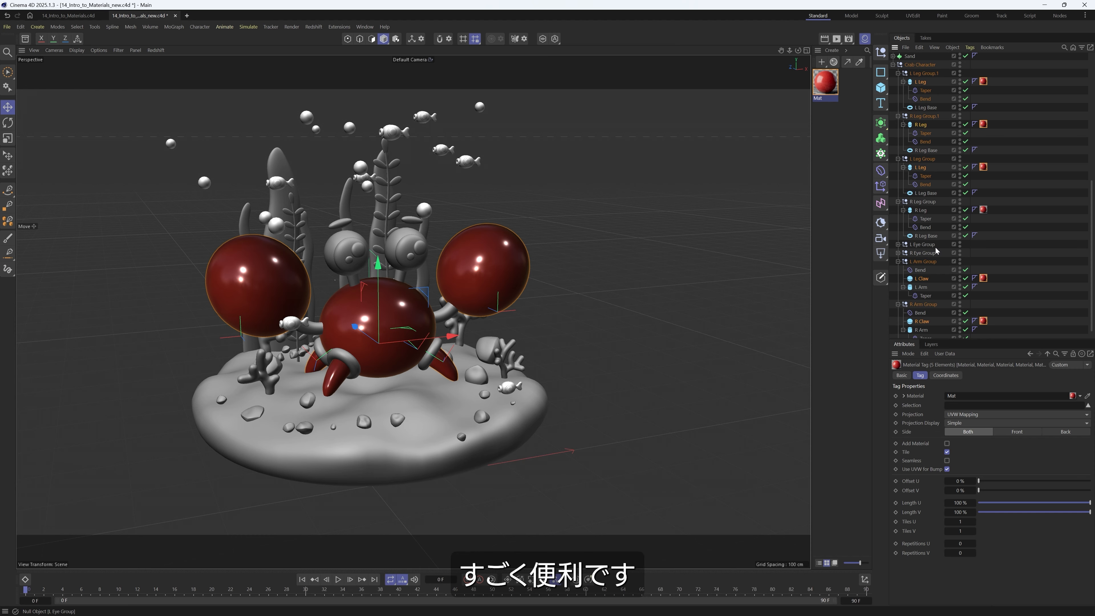
Step: Rename the material as Red
{"action": "left_click", "coordinate": [815, 100]}
{"action": "double_click", "coordinate": [818, 98]}
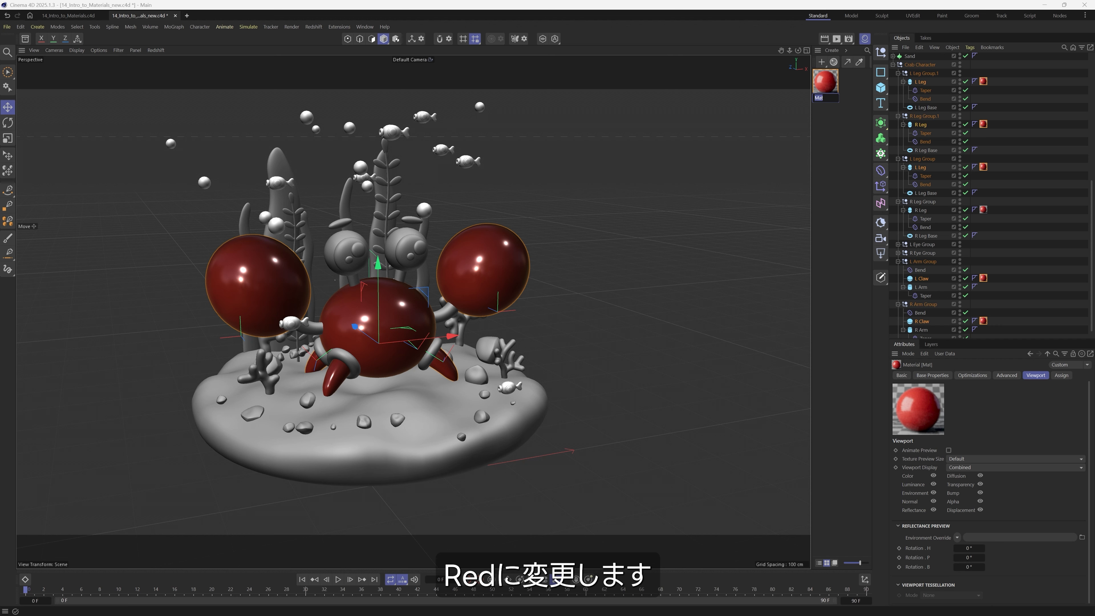
{"action": "type", "text": "Red"}
{"action": "key", "text": "Return"}
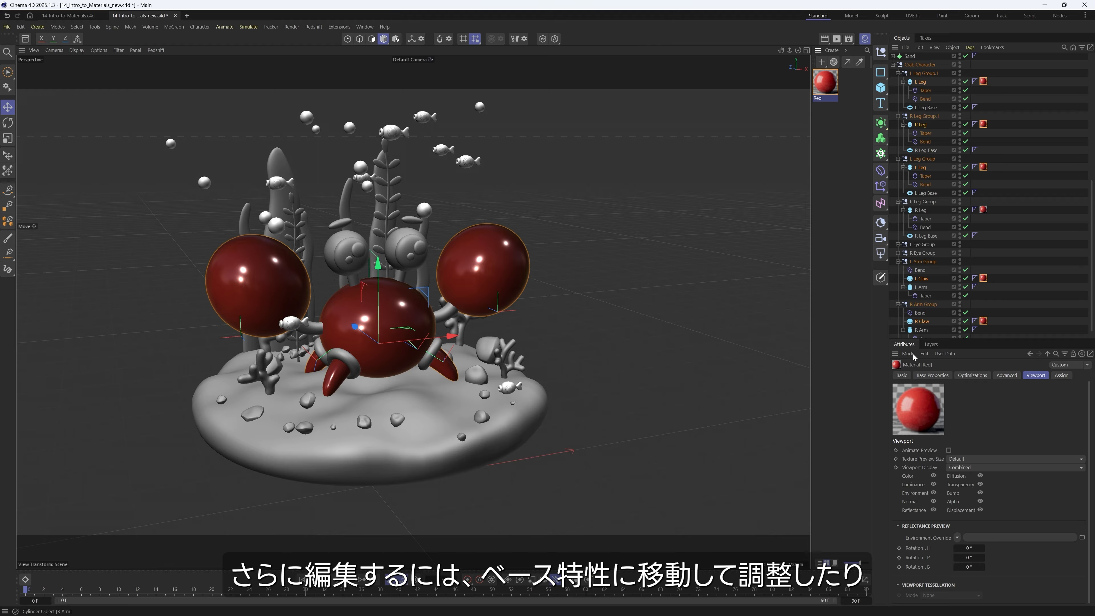
Step: Show the Red material's base properties, briefly open and close its Node Editor, and view the reflection settings
{"action": "left_click", "coordinate": [932, 375]}
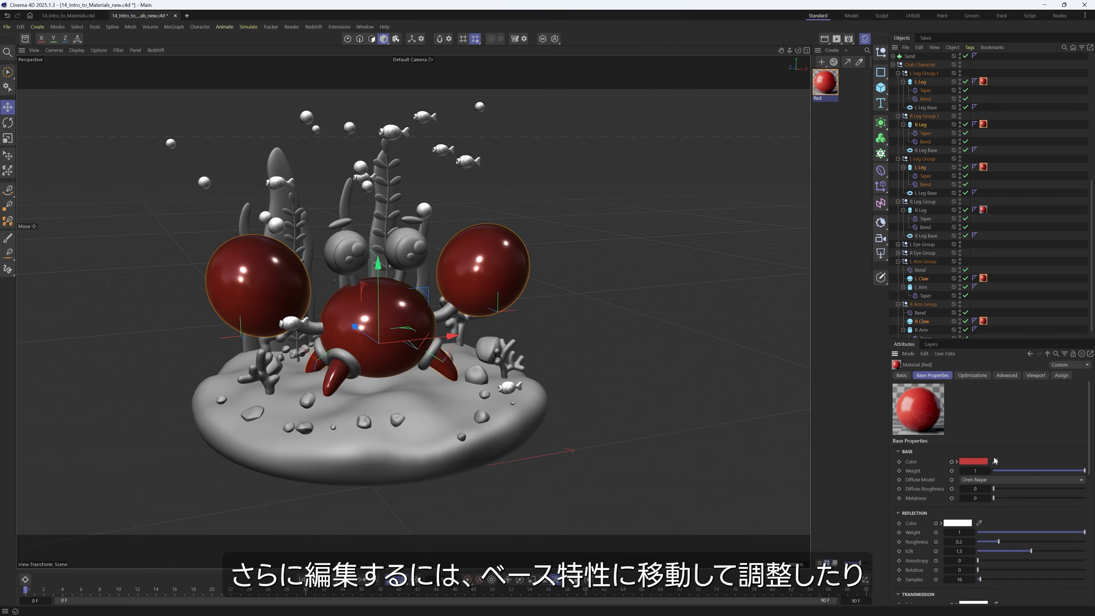
{"action": "double_click", "coordinate": [831, 87]}
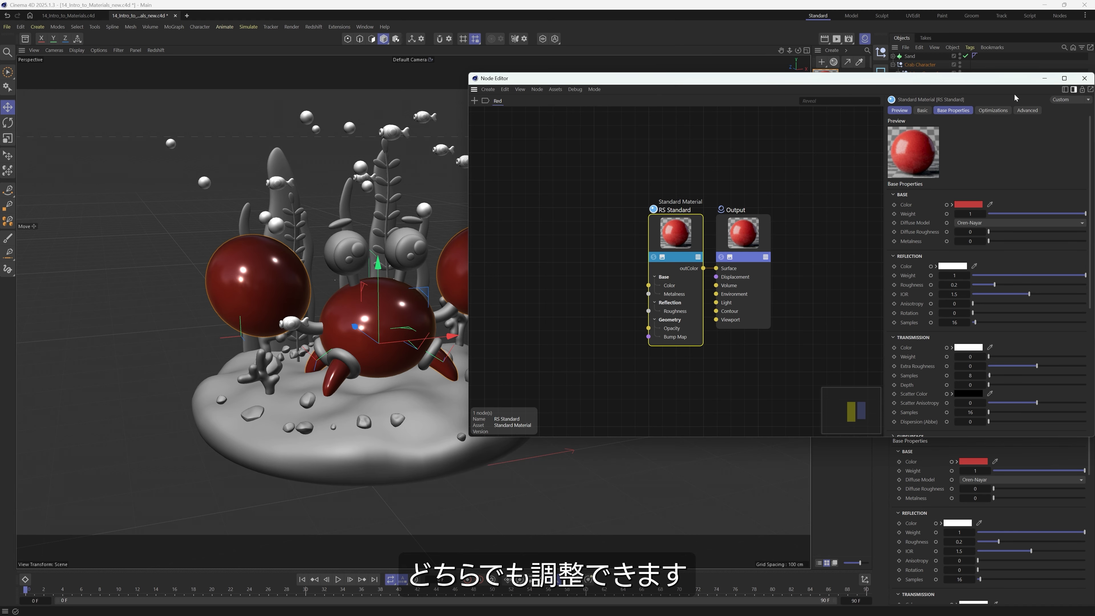
{"action": "left_click", "coordinate": [1084, 79]}
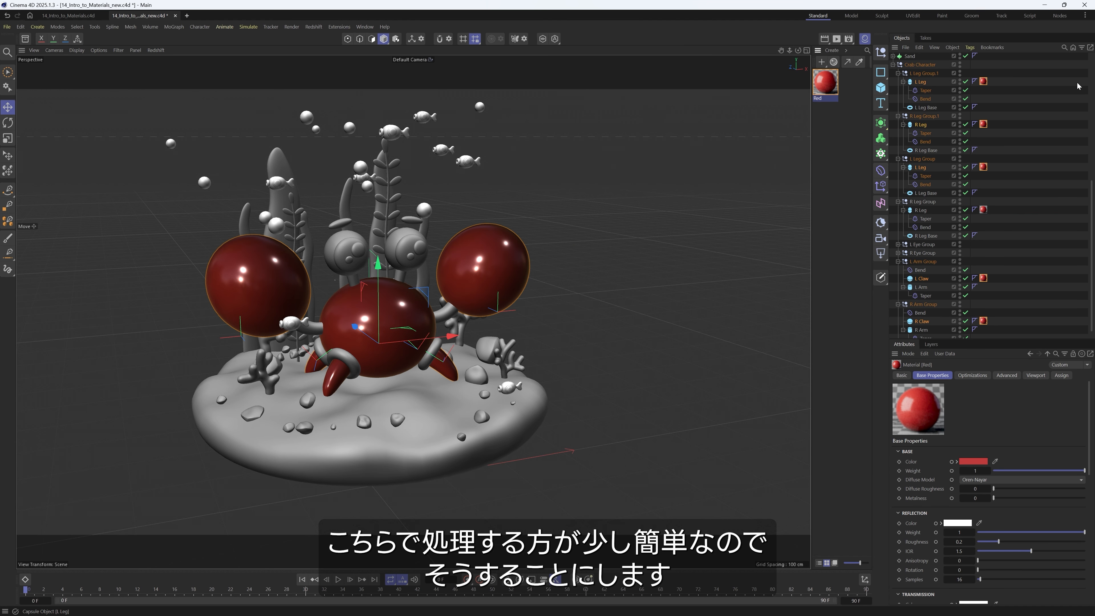
{"action": "scroll", "coordinate": [1092, 423], "scroll_direction": "down", "scroll_amount": 2}
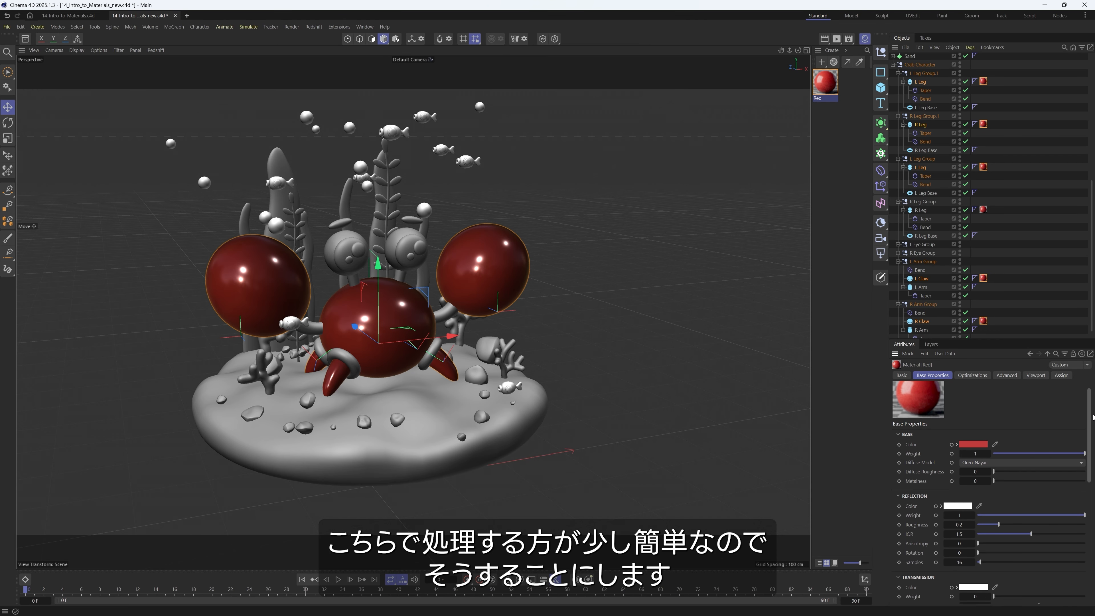
{"action": "scroll", "coordinate": [1091, 425], "scroll_direction": "down", "scroll_amount": 2}
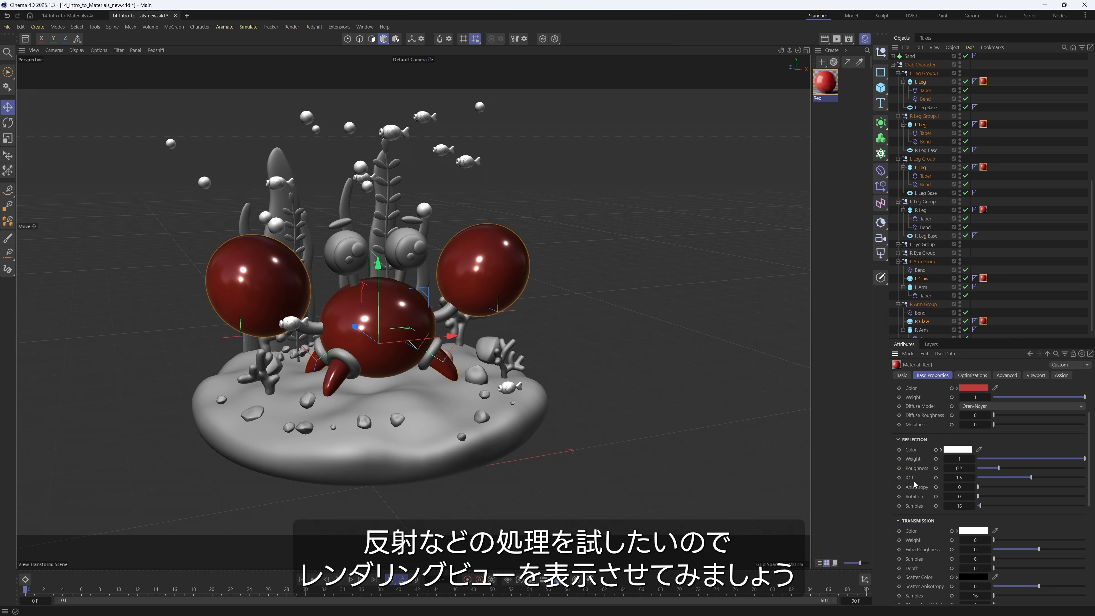
Step: Open the Redshift RenderView and start its live preview rendering
{"action": "left_click", "coordinate": [837, 41]}
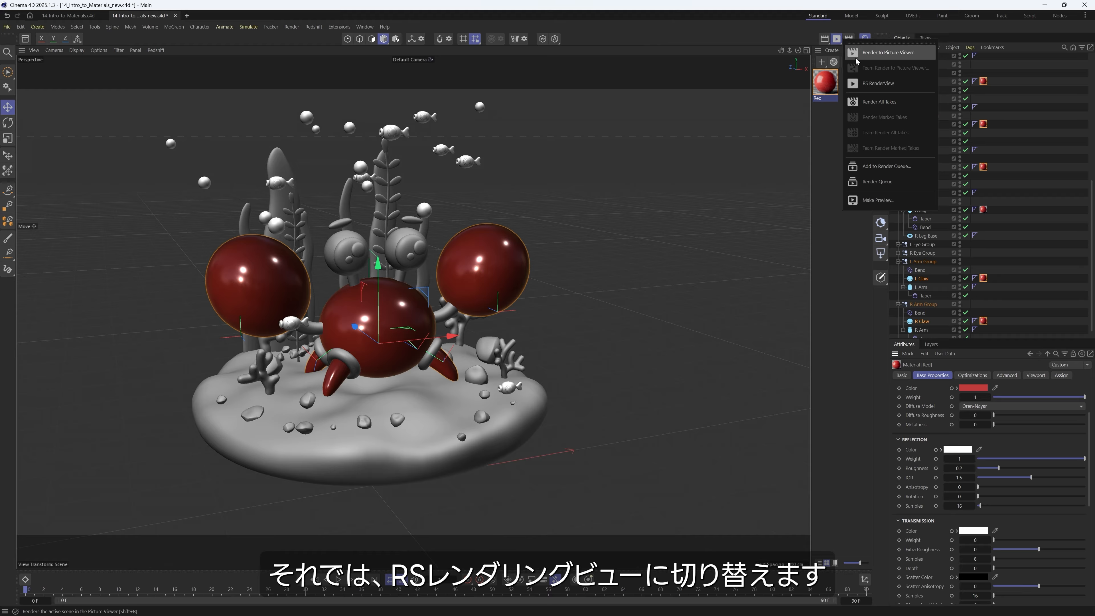
{"action": "left_click", "coordinate": [913, 84]}
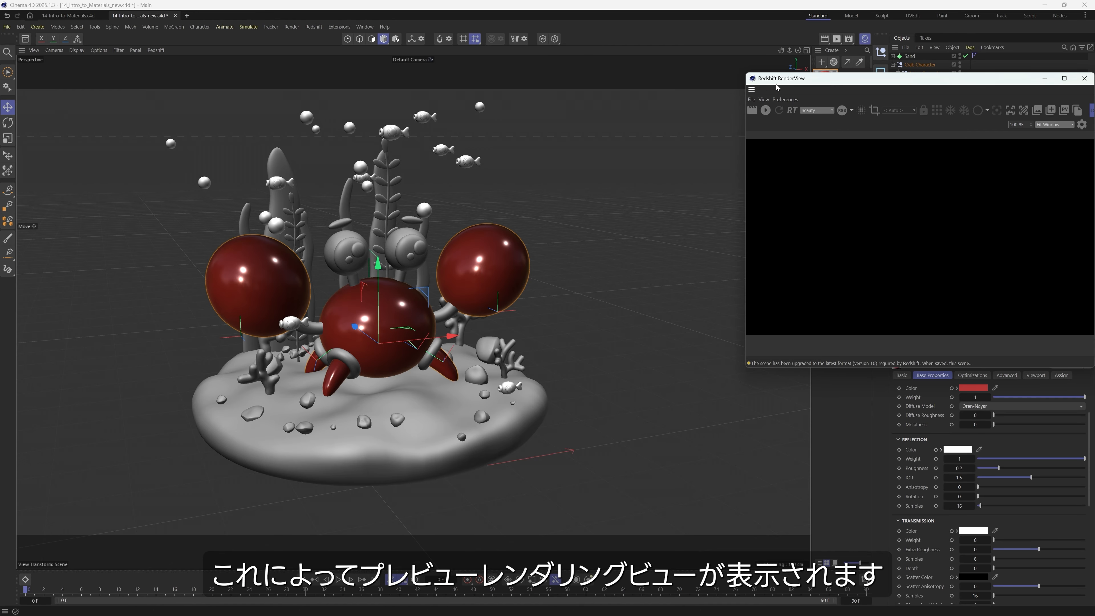
{"action": "left_click", "coordinate": [766, 110]}
Step: Dock the Redshift RenderView into the layout directly below the perspective viewport
{"action": "left_click_drag", "start_coordinate": [818, 82], "coordinate": [360, 145]}
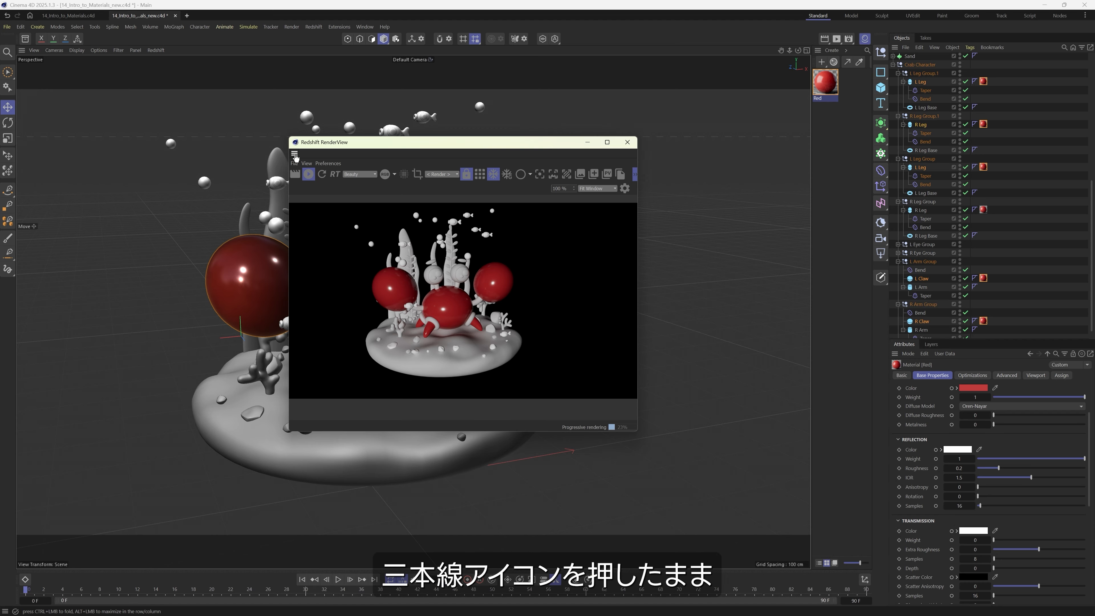
{"action": "left_click_drag", "start_coordinate": [294, 155], "coordinate": [85, 248]}
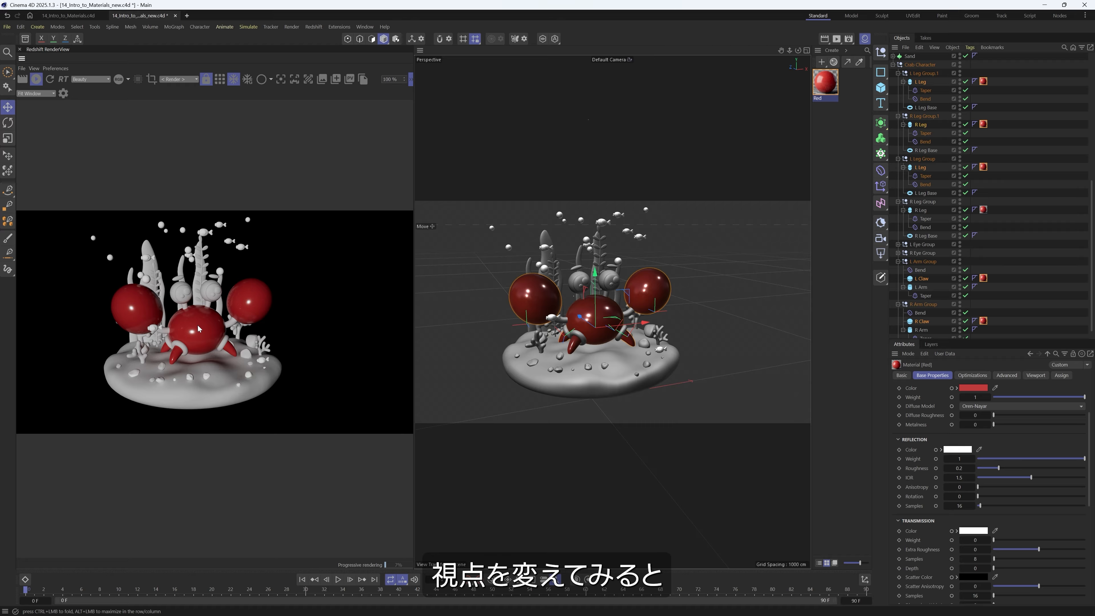
{"action": "left_click_drag", "start_coordinate": [615, 353], "coordinate": [580, 329], "text": "alt"}
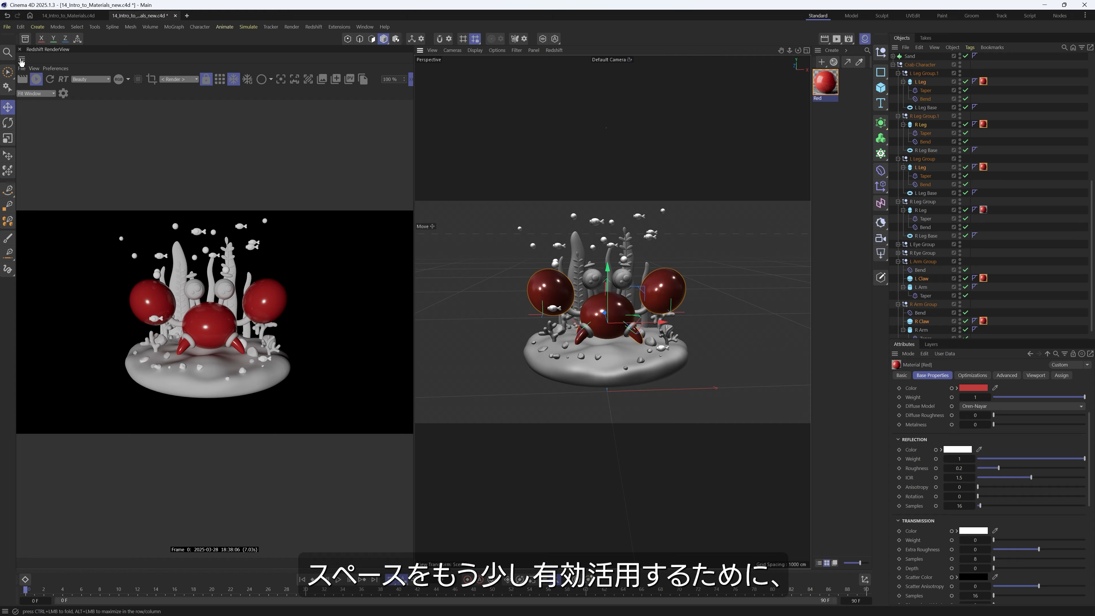
{"action": "left_click_drag", "start_coordinate": [22, 63], "coordinate": [599, 561]}
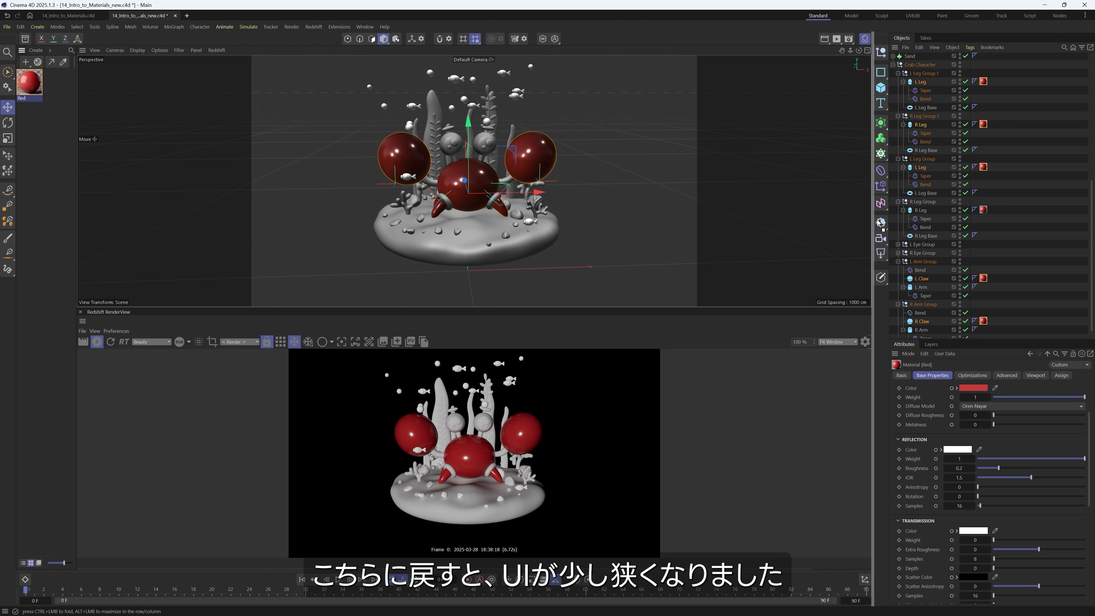
Step: Clear the selection and resize the panels so the Object, Attribute and Material Managers are wider
{"action": "left_click_drag", "start_coordinate": [872, 225], "coordinate": [874, 226]}
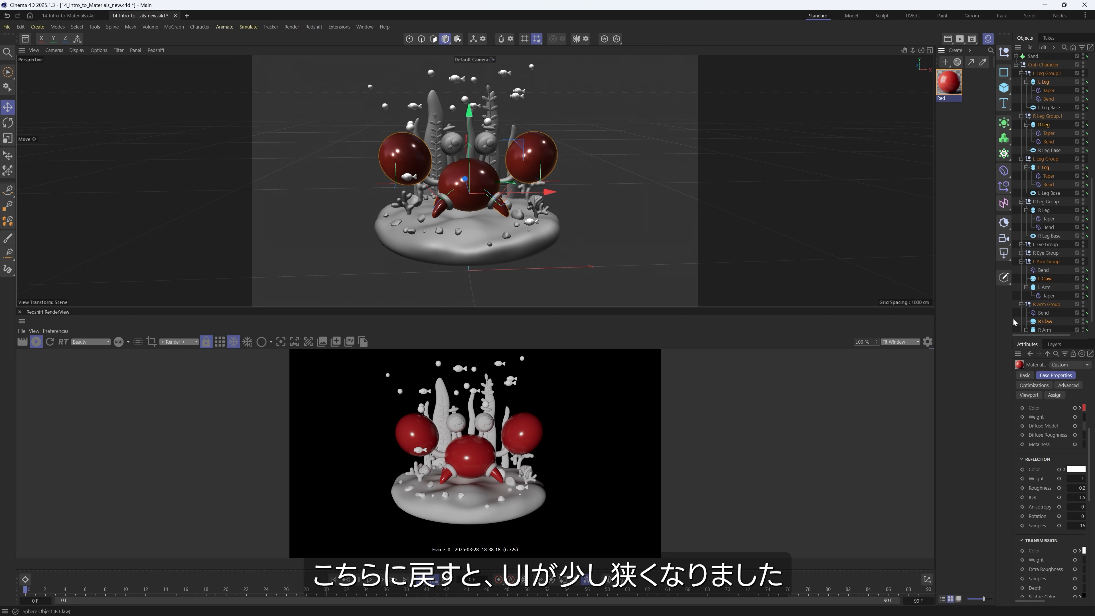
{"action": "key", "text": "ctrl+shift+a"}
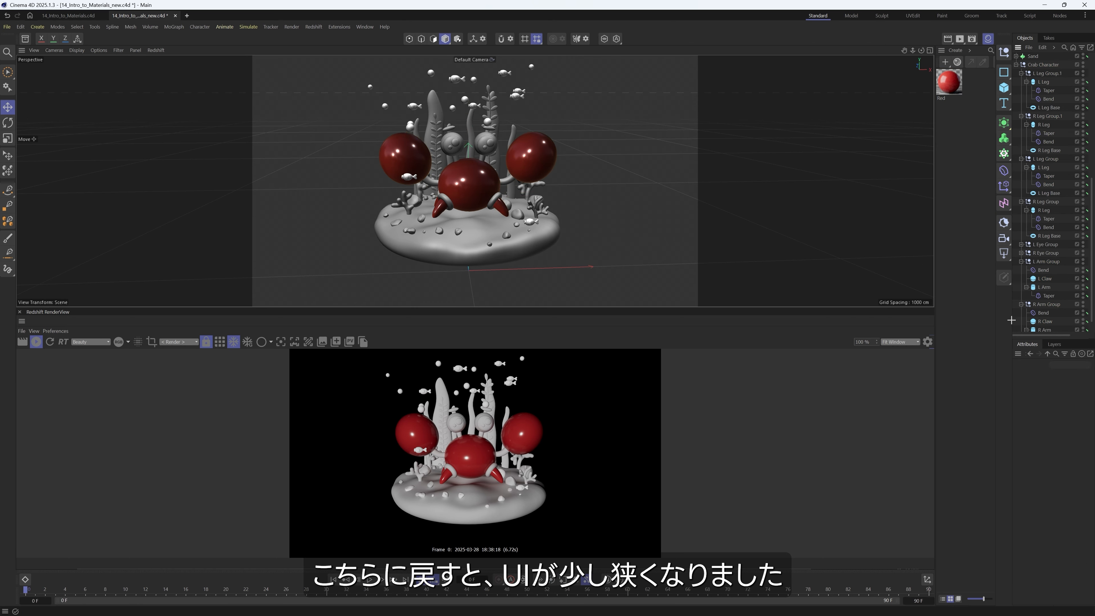
{"action": "left_click_drag", "start_coordinate": [1011, 320], "coordinate": [893, 317]}
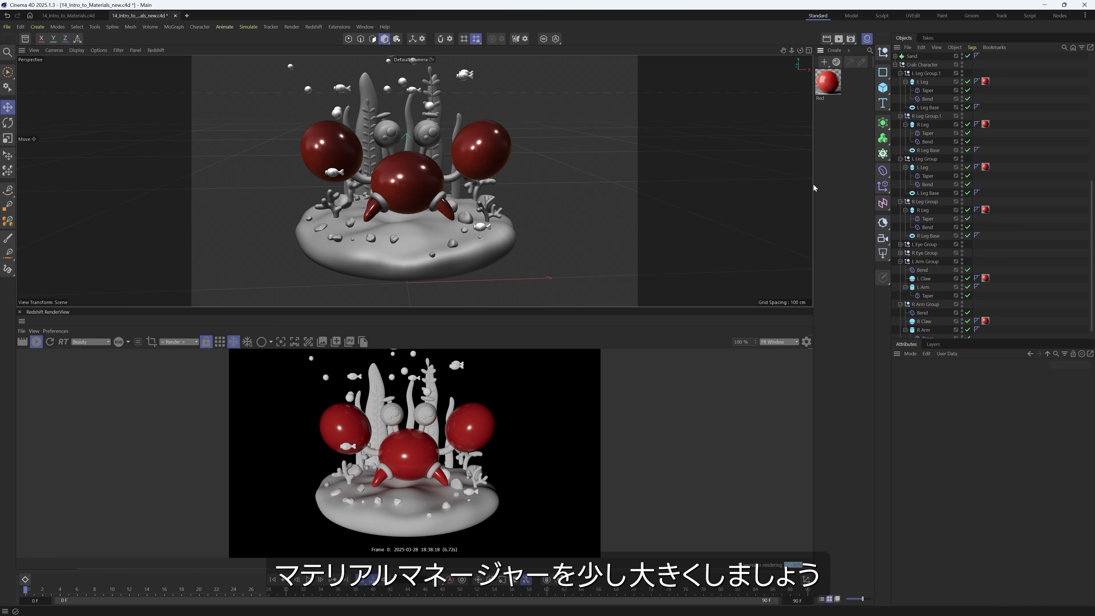
{"action": "left_click_drag", "start_coordinate": [815, 185], "coordinate": [753, 185]}
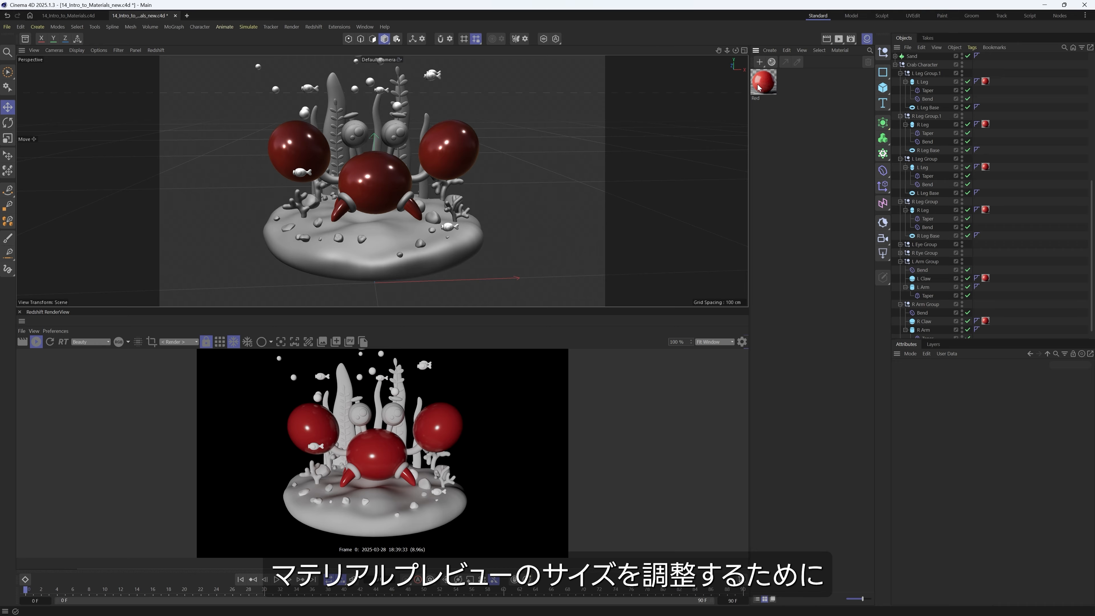
Step: Enlarge the material previews and try the other material display modes, ending in the icon grid view
{"action": "left_click_drag", "start_coordinate": [858, 599], "coordinate": [887, 601]}
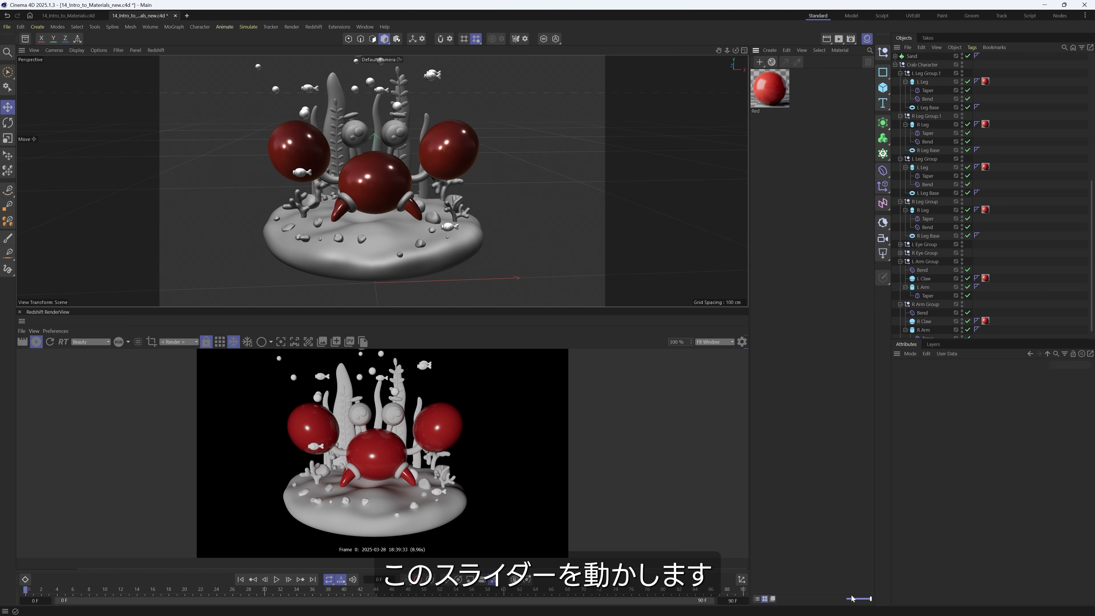
{"action": "left_click", "coordinate": [772, 599]}
{"action": "left_click", "coordinate": [765, 598]}
{"action": "left_click", "coordinate": [757, 598]}
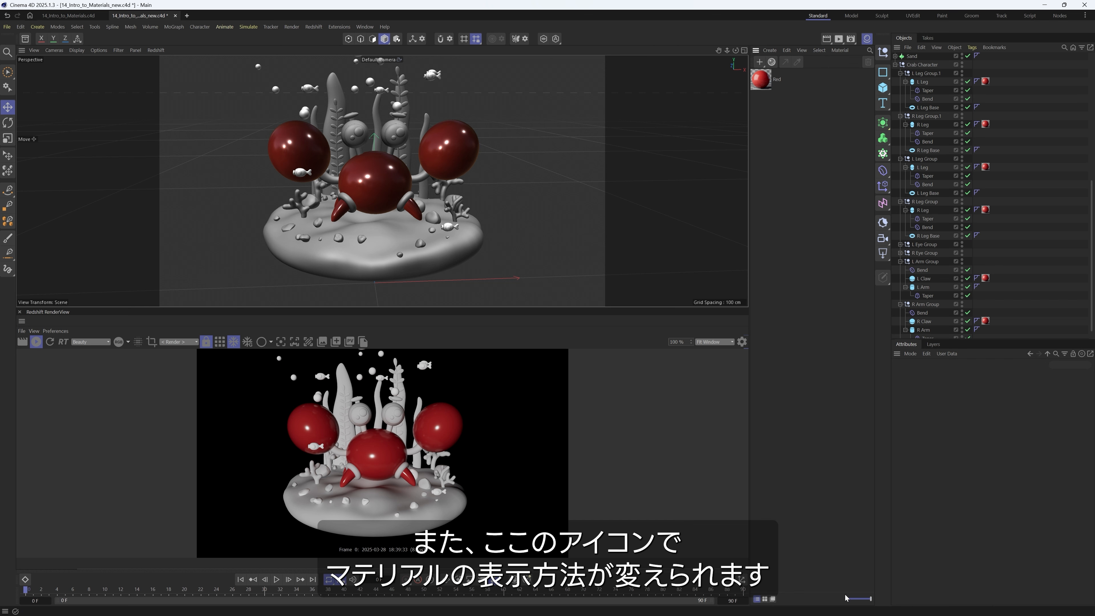
{"action": "left_click", "coordinate": [765, 599]}
Step: Widen the Red material's attributes and set its reflection roughness to 0.6 for a plastic look
{"action": "left_click", "coordinate": [770, 94]}
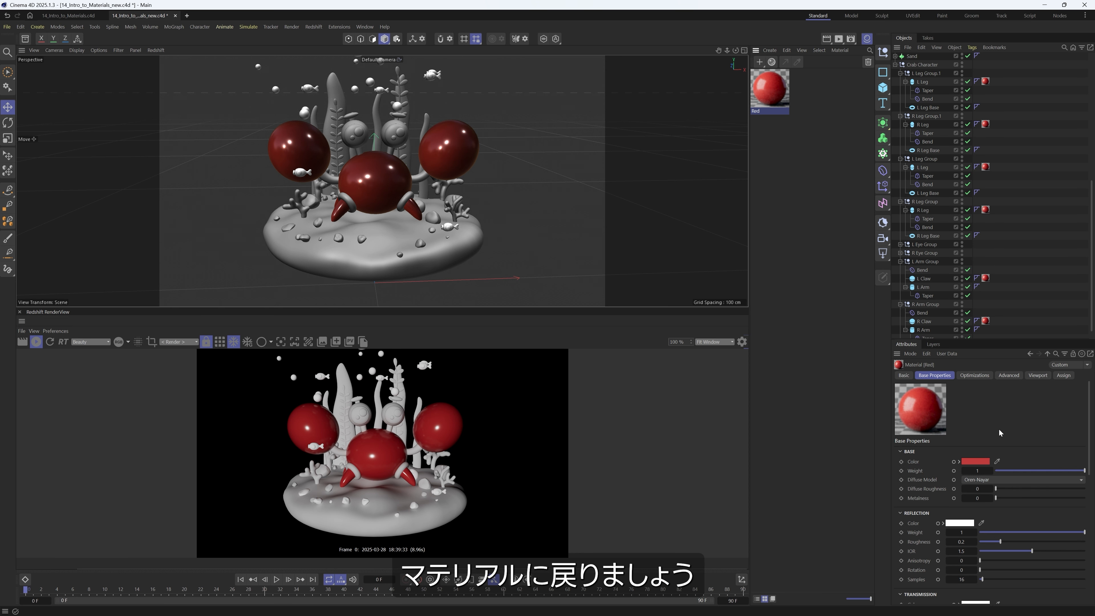
{"action": "left_click_drag", "start_coordinate": [890, 409], "coordinate": [851, 411]}
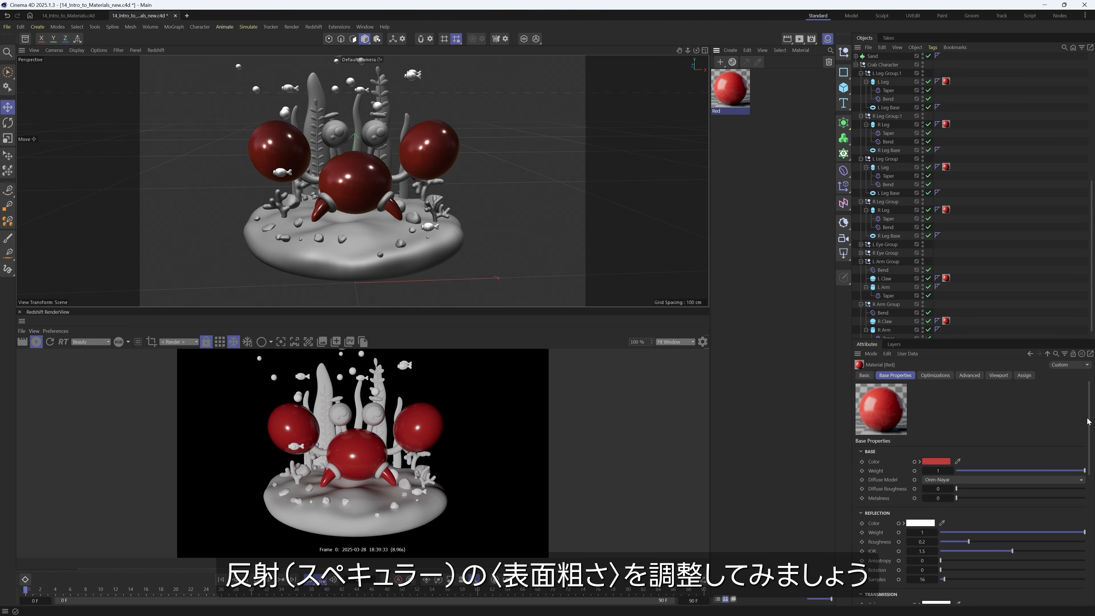
{"action": "scroll", "coordinate": [1079, 427], "scroll_direction": "down", "scroll_amount": 4}
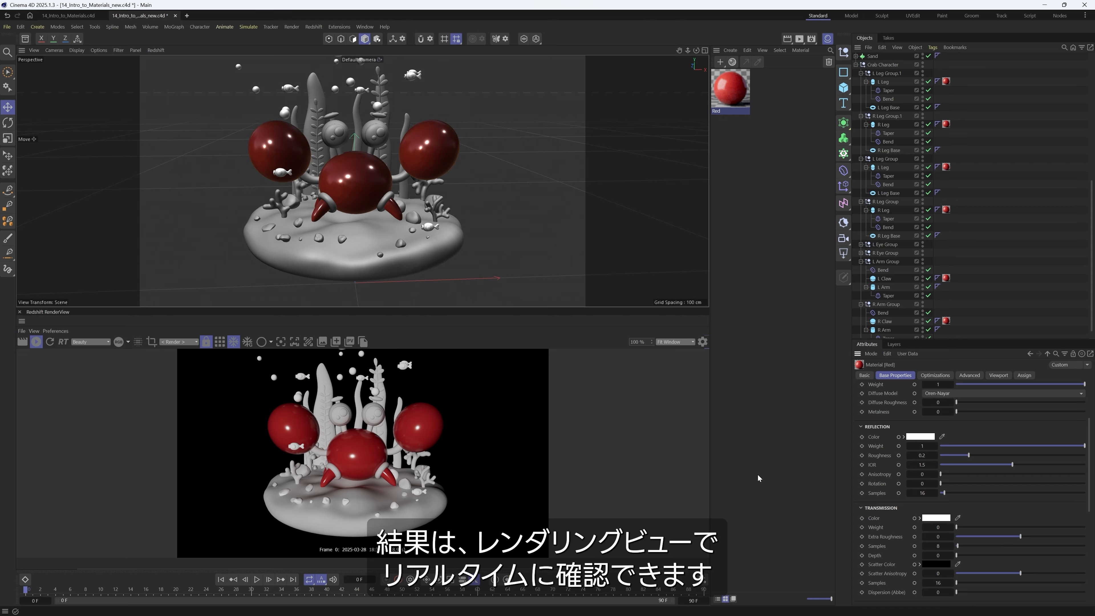
{"action": "left_click_drag", "start_coordinate": [984, 455], "coordinate": [1038, 456]}
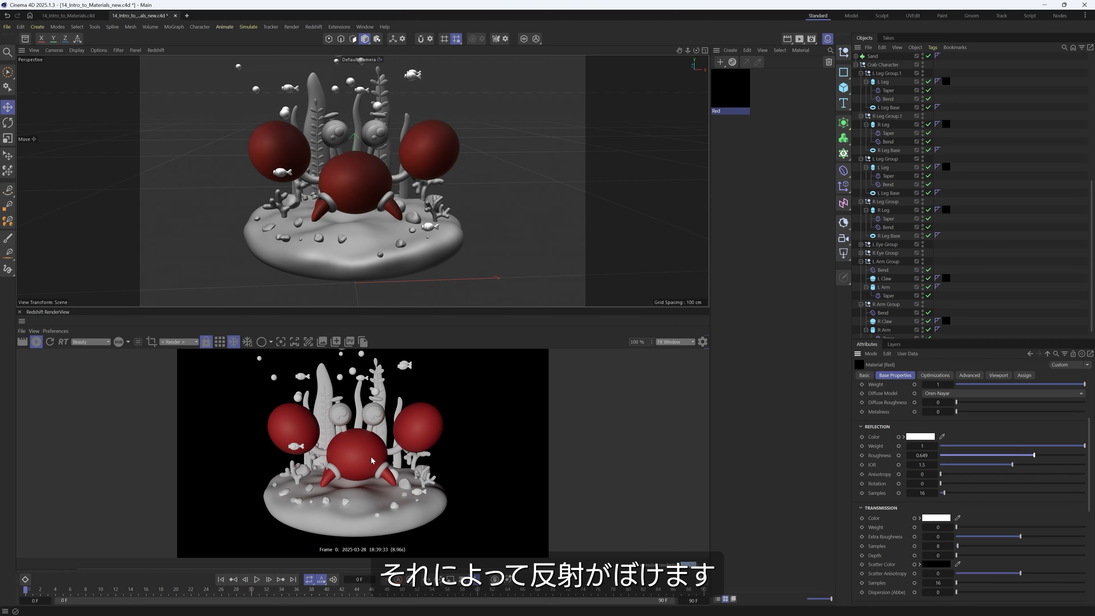
{"action": "left_click_drag", "start_coordinate": [1034, 458], "coordinate": [1012, 458]}
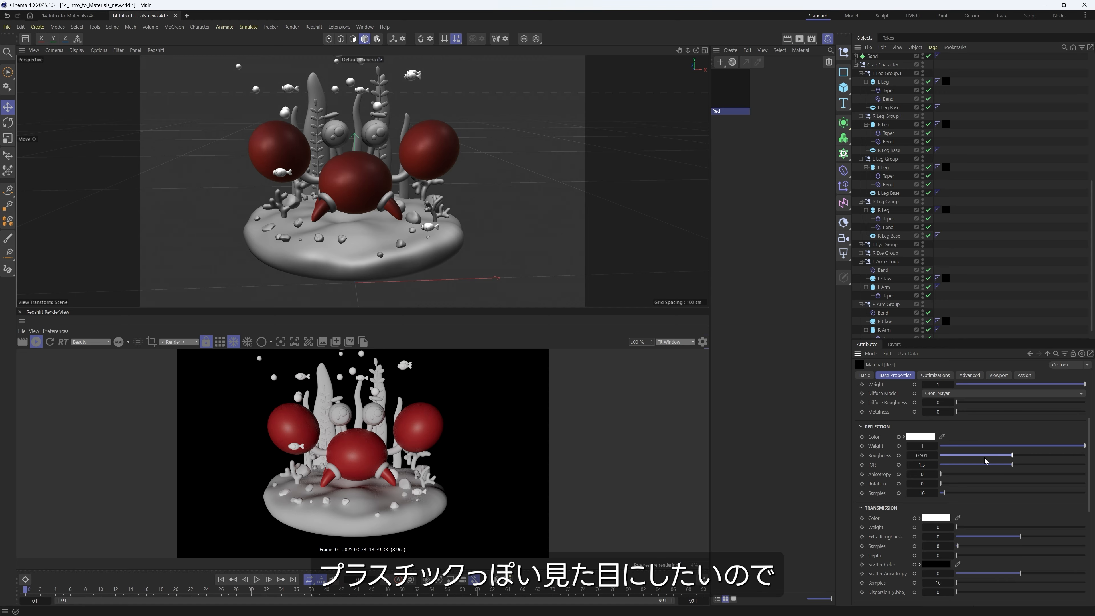
{"action": "left_click", "coordinate": [923, 455]}
{"action": "type", "text": "0.6"}
{"action": "key", "text": "Return"}
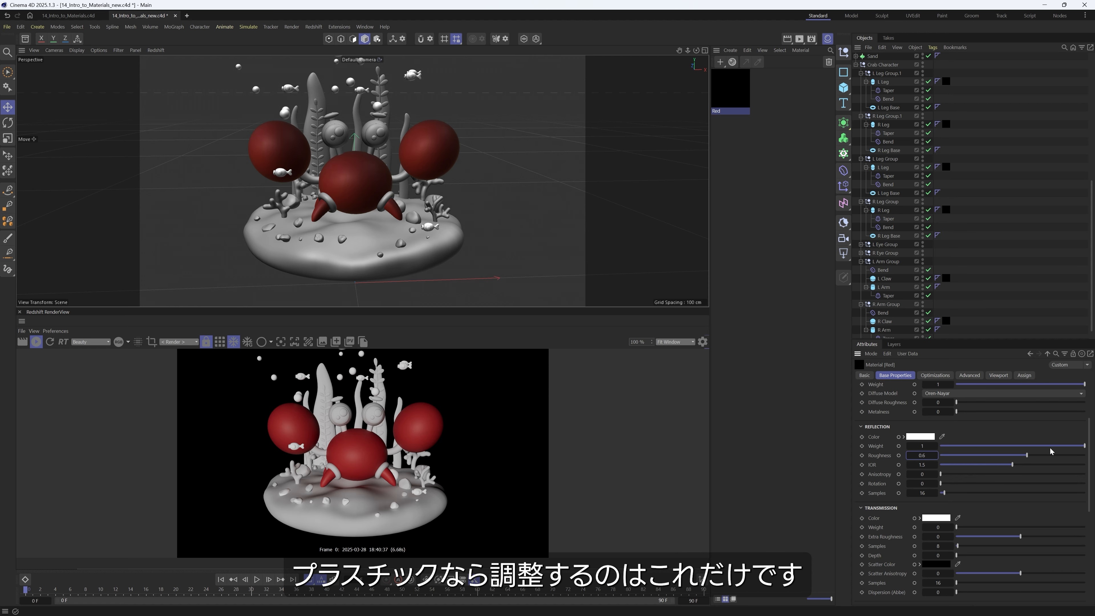
Step: Duplicate the Red material as Pink and give the copy a pink base color sampled from the screen
{"action": "left_click_drag", "start_coordinate": [1090, 441], "coordinate": [1063, 378]}
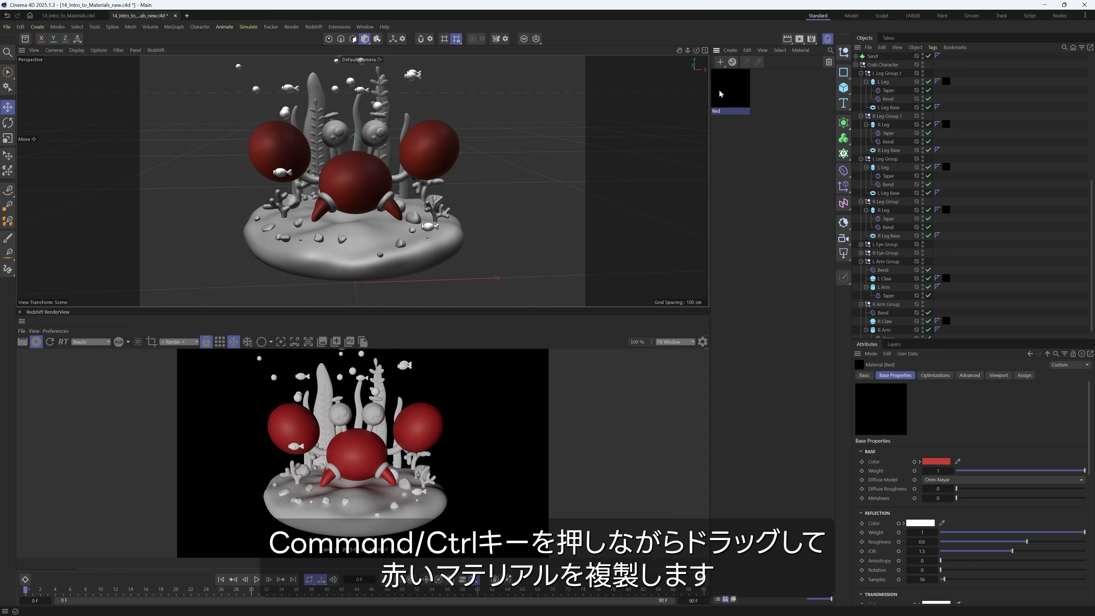
{"action": "left_click_drag", "start_coordinate": [721, 89], "coordinate": [774, 95], "text": "ctrl"}
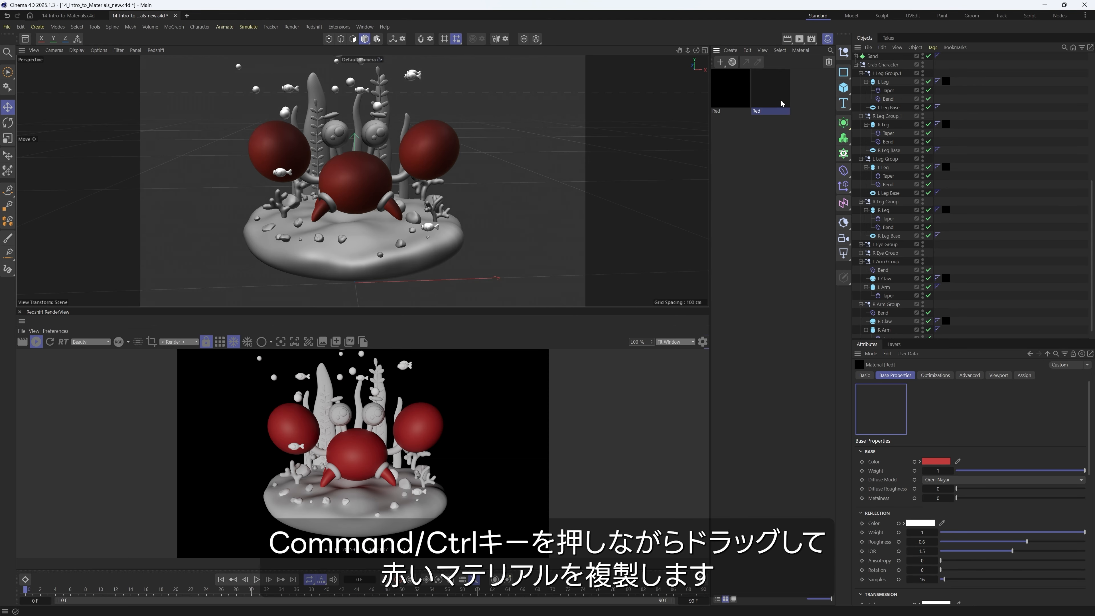
{"action": "double_click", "coordinate": [764, 111]}
{"action": "type", "text": "Pink"}
{"action": "key", "text": "Return"}
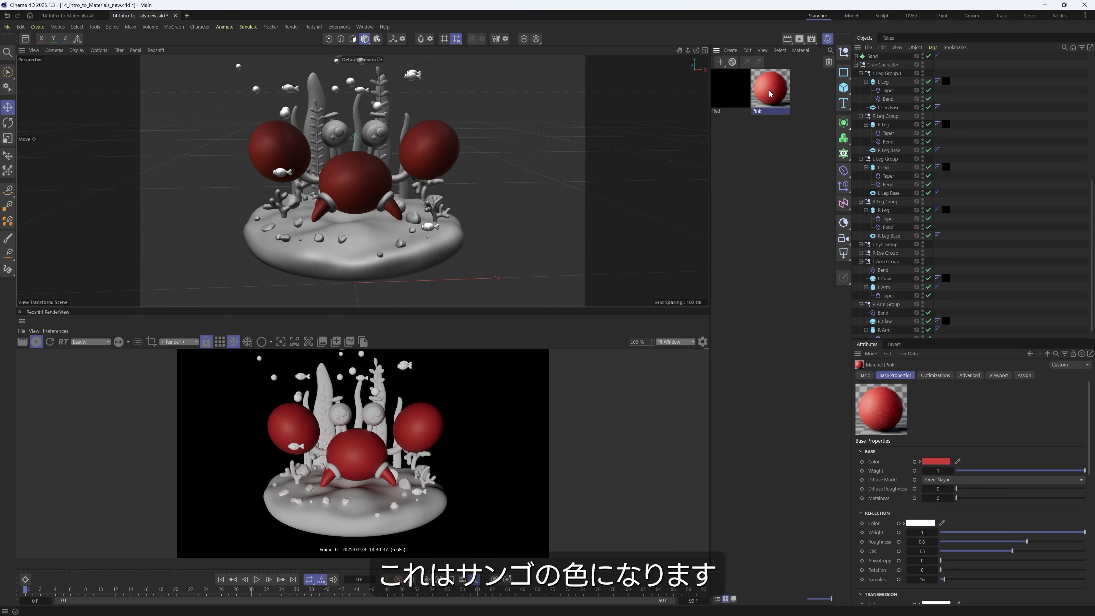
{"action": "left_click", "coordinate": [957, 461]}
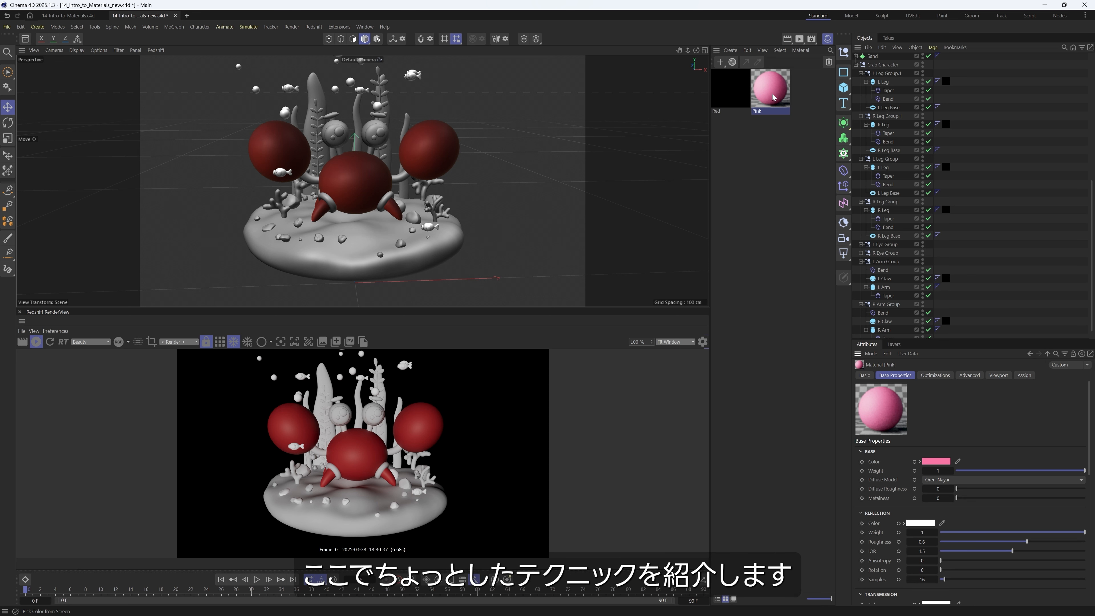
Step: Collapse the Crab Character hierarchy and filter the object list by the name coral
{"action": "left_click", "coordinate": [861, 261]}
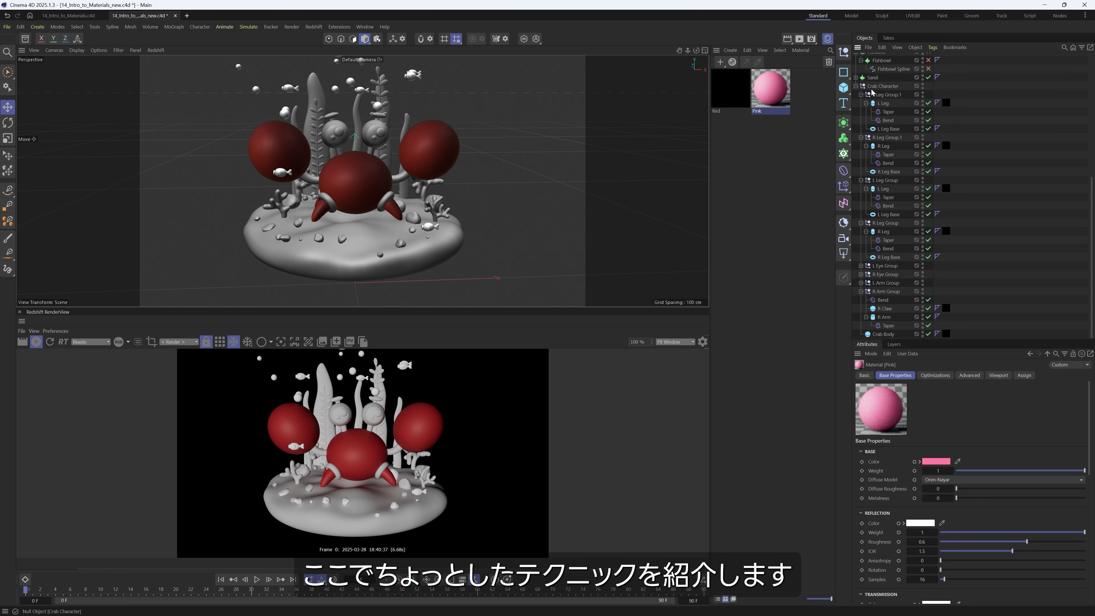
{"action": "left_click", "coordinate": [856, 86]}
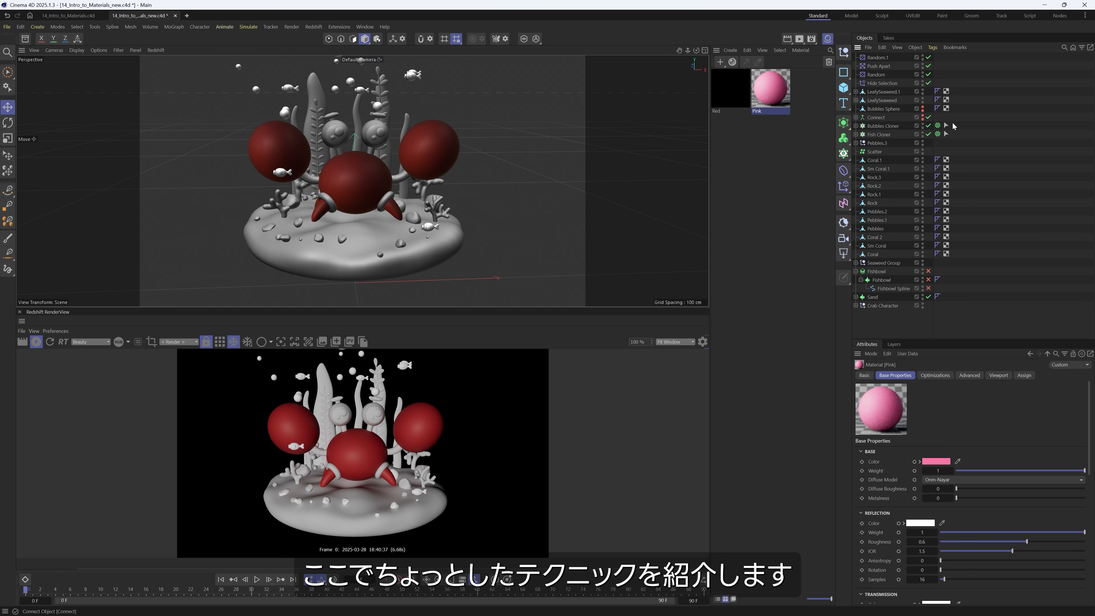
{"action": "left_click", "coordinate": [1064, 48]}
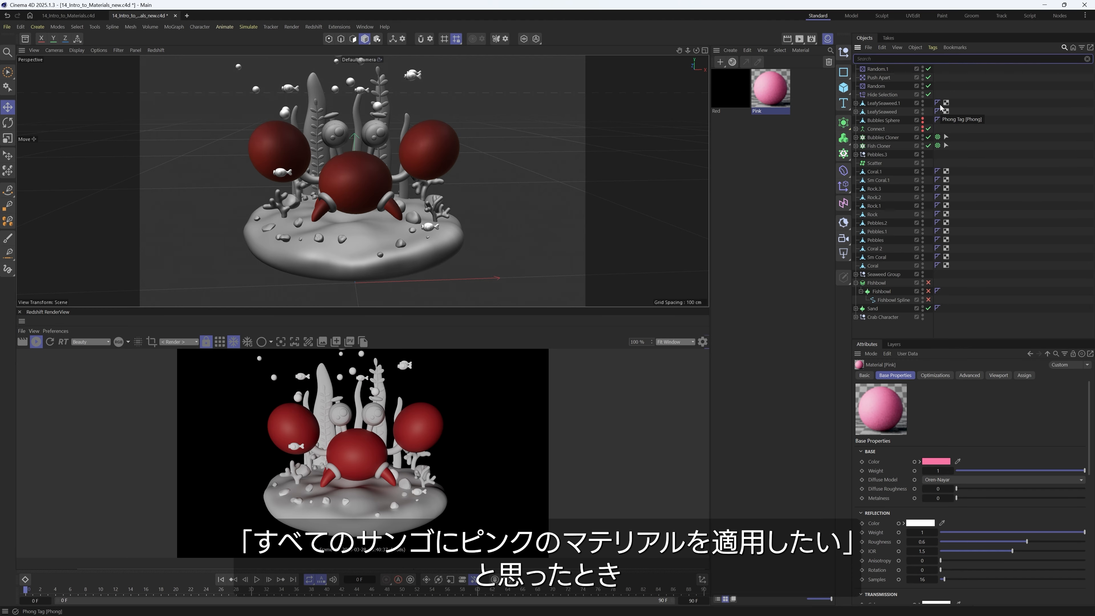
{"action": "type", "text": "coral"}
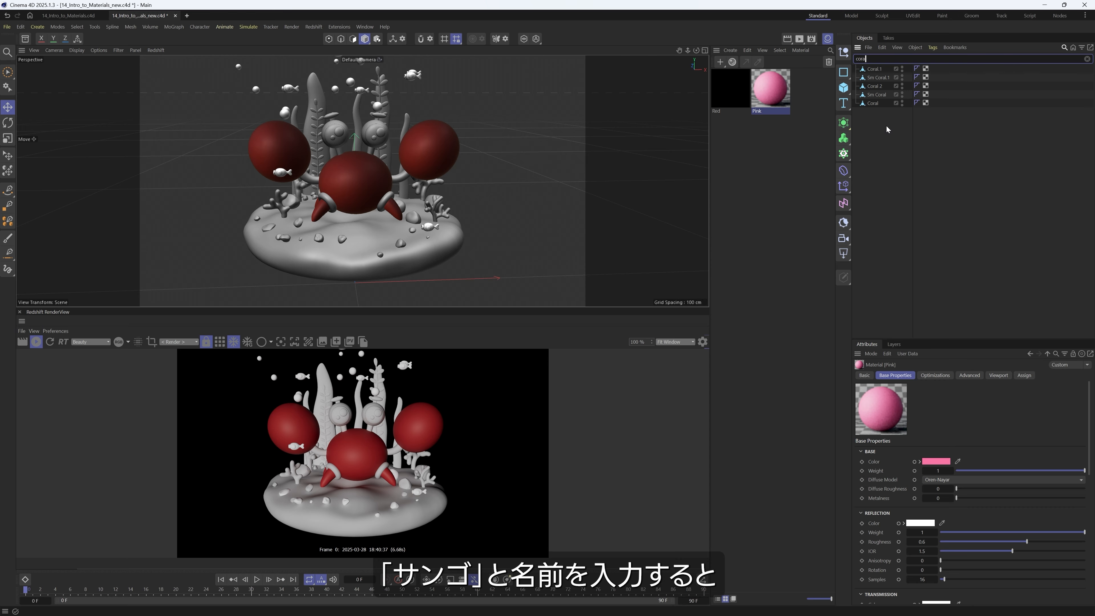
Step: Apply the Pink material to all of the filtered coral objects at once
{"action": "left_click_drag", "start_coordinate": [883, 130], "coordinate": [862, 67]}
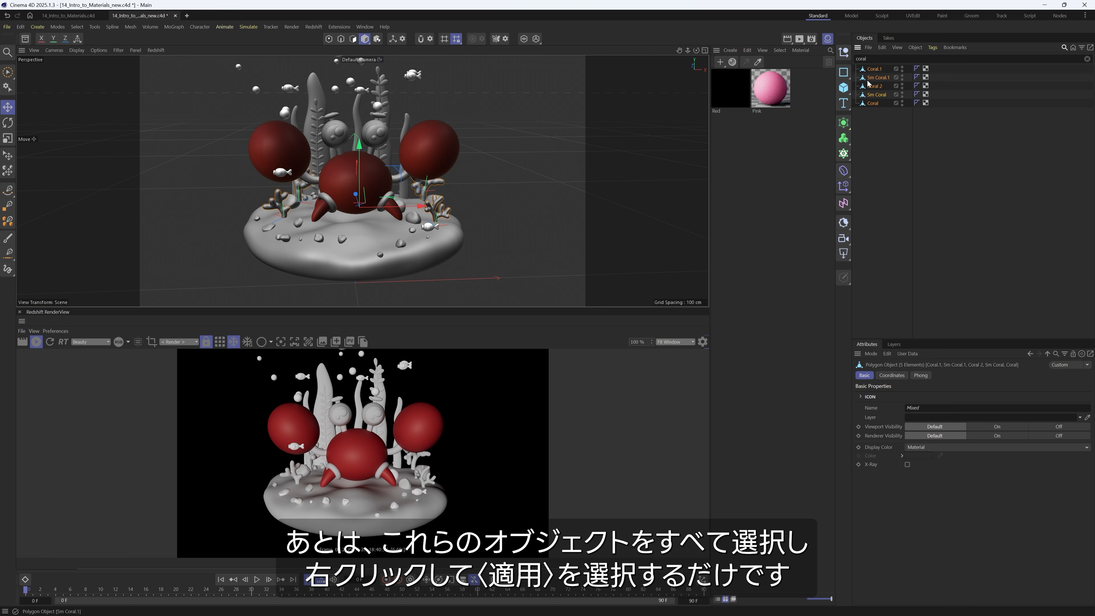
{"action": "right_click", "coordinate": [774, 92]}
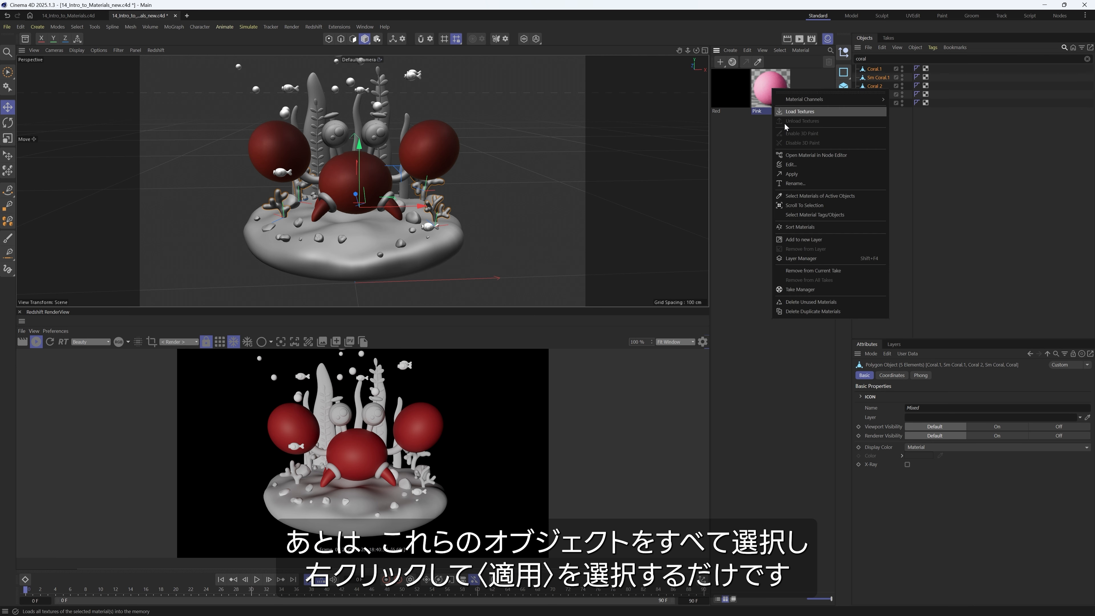
{"action": "left_click", "coordinate": [802, 174]}
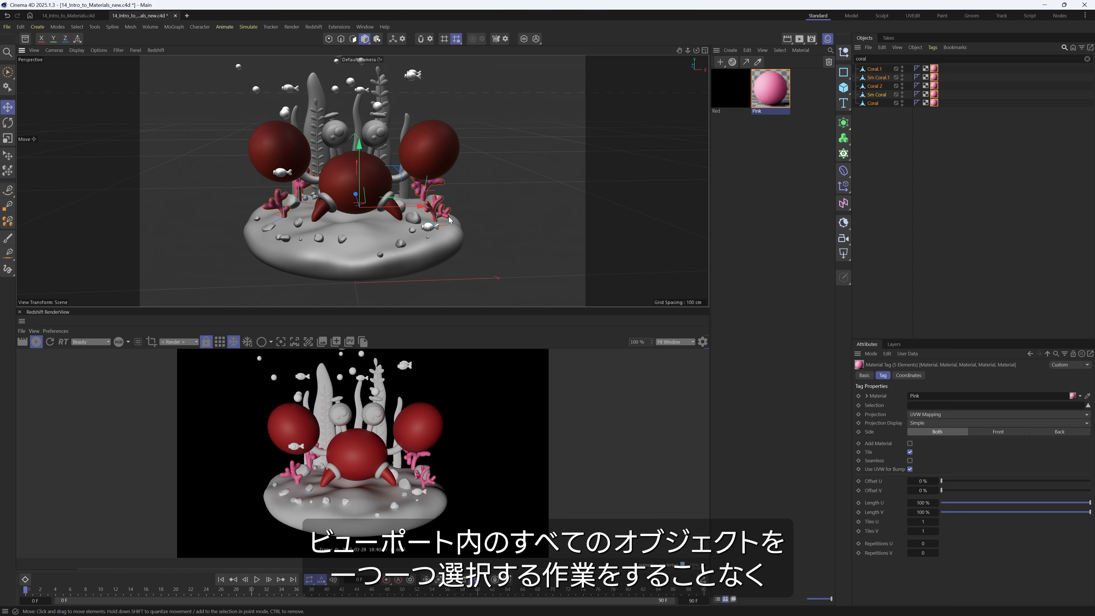
Step: Select coral pieces one by one in the perspective viewport, and clear the selection
{"action": "left_click", "coordinate": [438, 215]}
{"action": "left_click", "coordinate": [435, 214]}
{"action": "left_click", "coordinate": [425, 186], "text": "shift"}
{"action": "left_click", "coordinate": [301, 189], "text": "shift"}
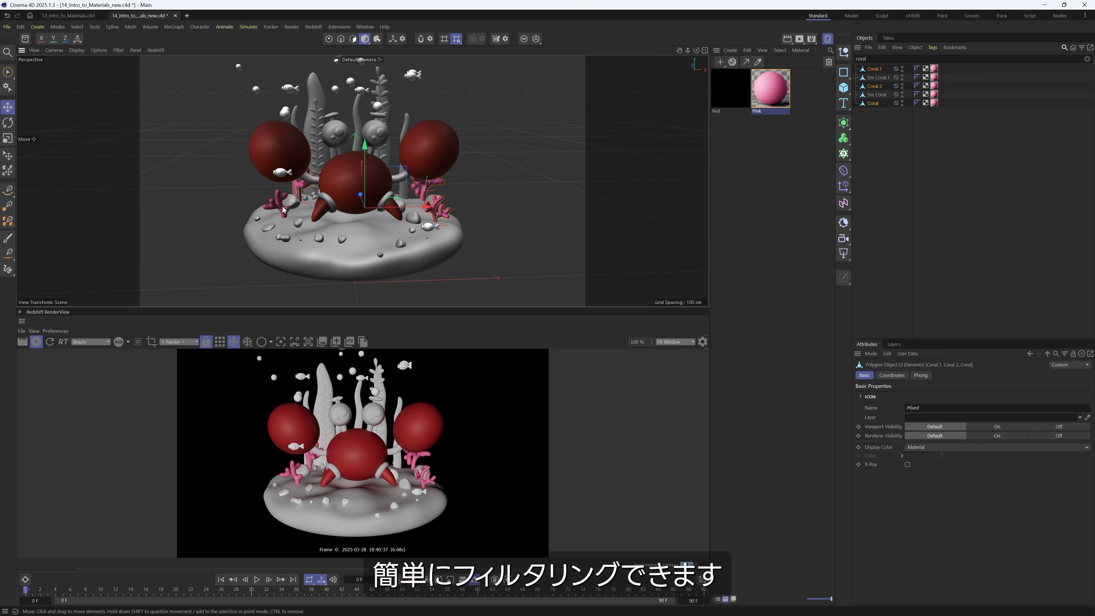
{"action": "left_click", "coordinate": [282, 211], "text": "shift"}
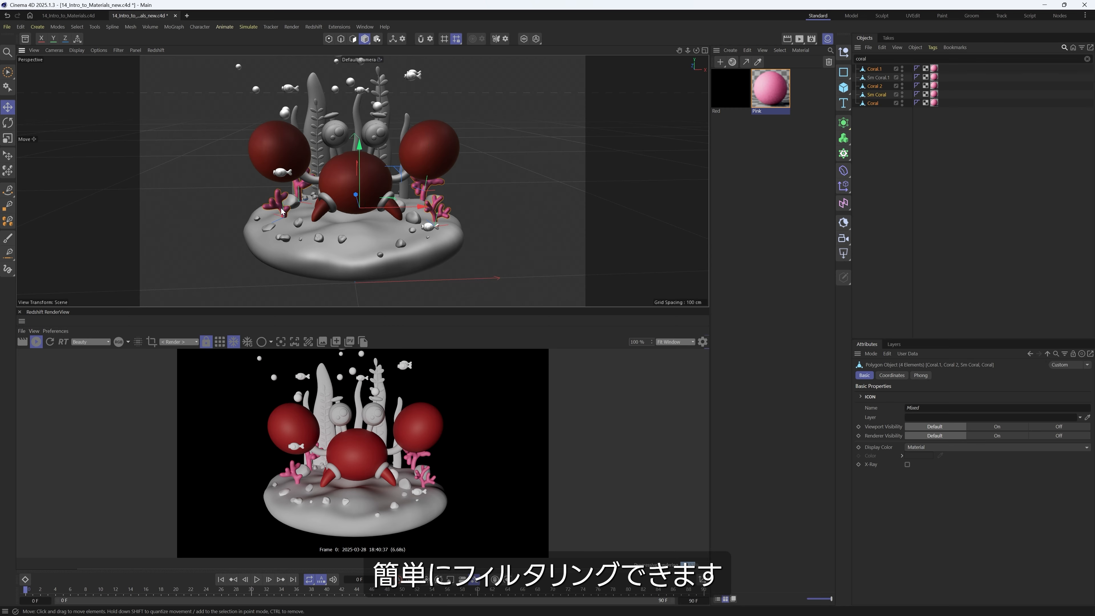
{"action": "left_click", "coordinate": [491, 226]}
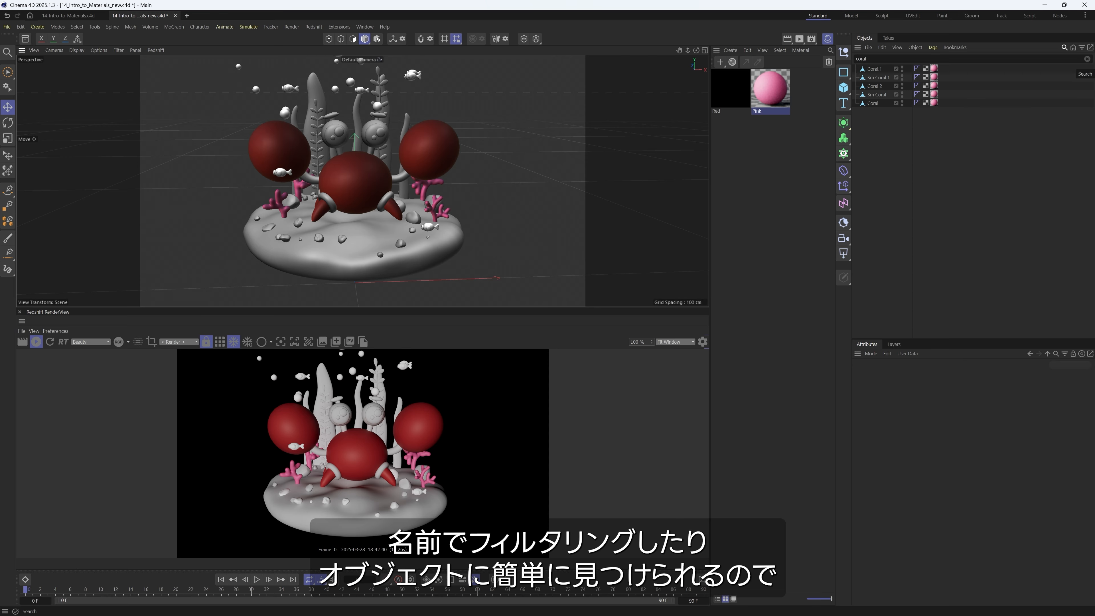
Step: Clear the object name filter and duplicate the Pink material as Teal
{"action": "left_click", "coordinate": [1087, 59]}
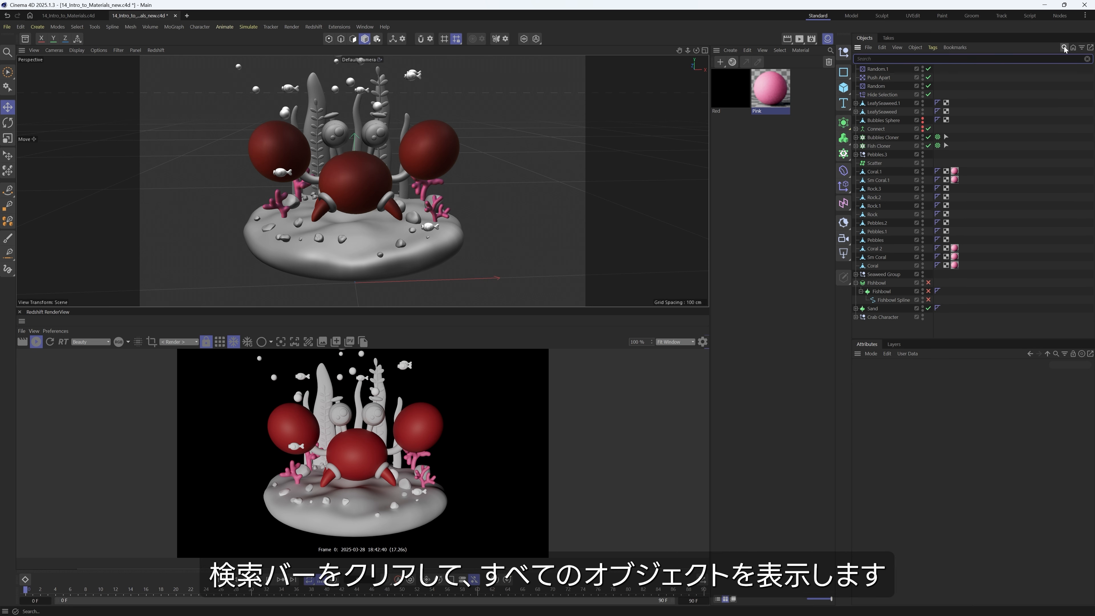
{"action": "left_click_drag", "start_coordinate": [771, 89], "coordinate": [803, 108], "text": "ctrl"}
{"action": "double_click", "coordinate": [799, 111]}
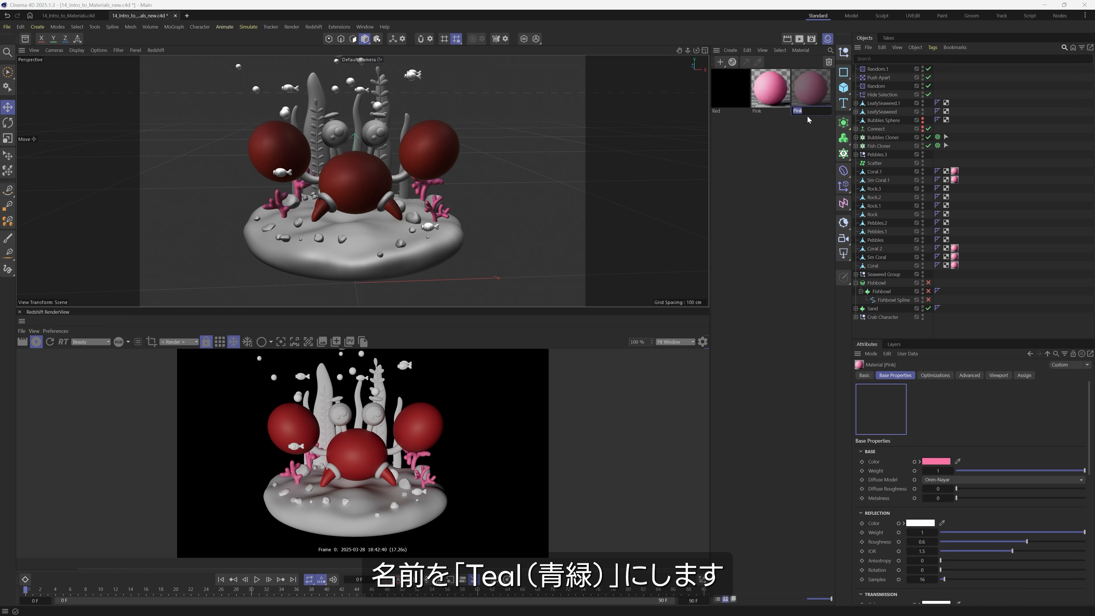
{"action": "type", "text": "Teal"}
{"action": "key", "text": "Return"}
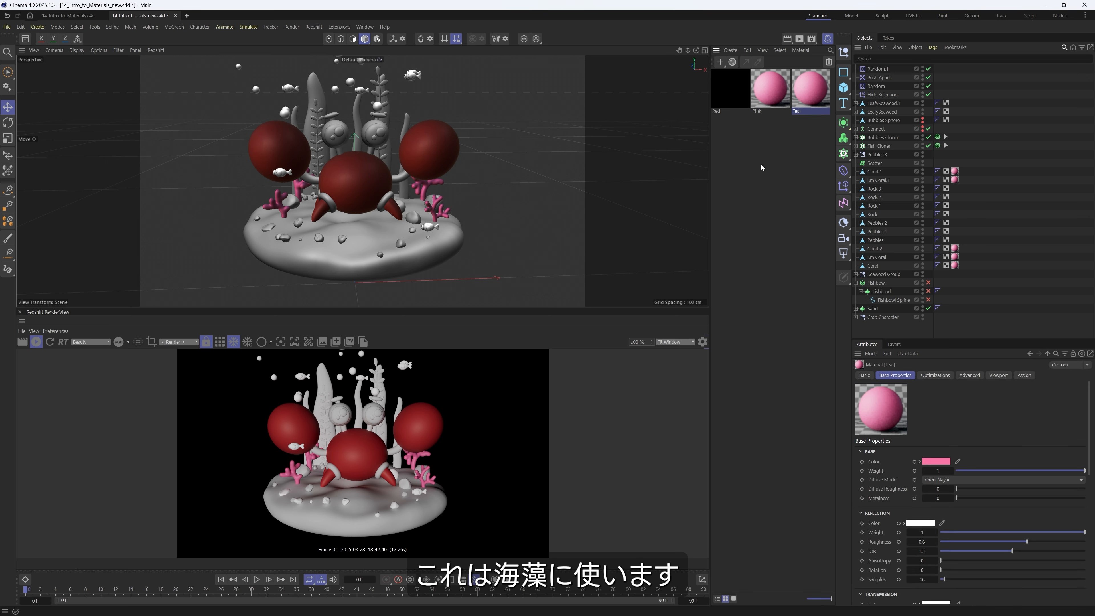
Step: Sample a teal base color for the Teal material and apply it to both LeafySeaweed objects
{"action": "left_click", "coordinate": [957, 463]}
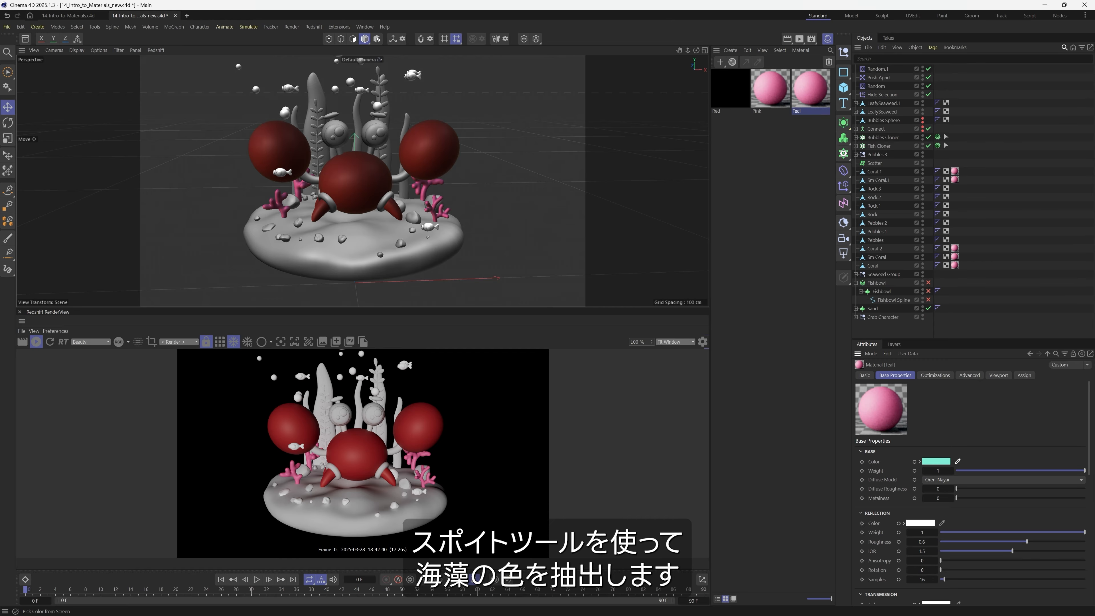
{"action": "left_click_drag", "start_coordinate": [810, 88], "coordinate": [959, 113]}
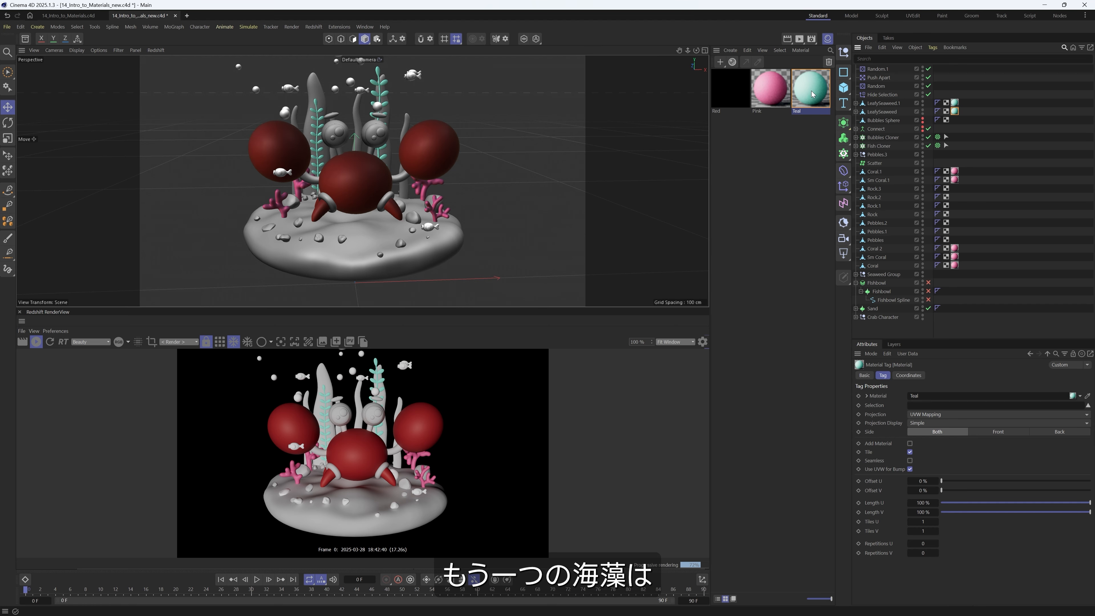
Step: Duplicate the Teal material as Dark Blue with a deep blue base color, and apply it to the Seaweed Group null
{"action": "left_click_drag", "start_coordinate": [812, 95], "coordinate": [747, 158]}
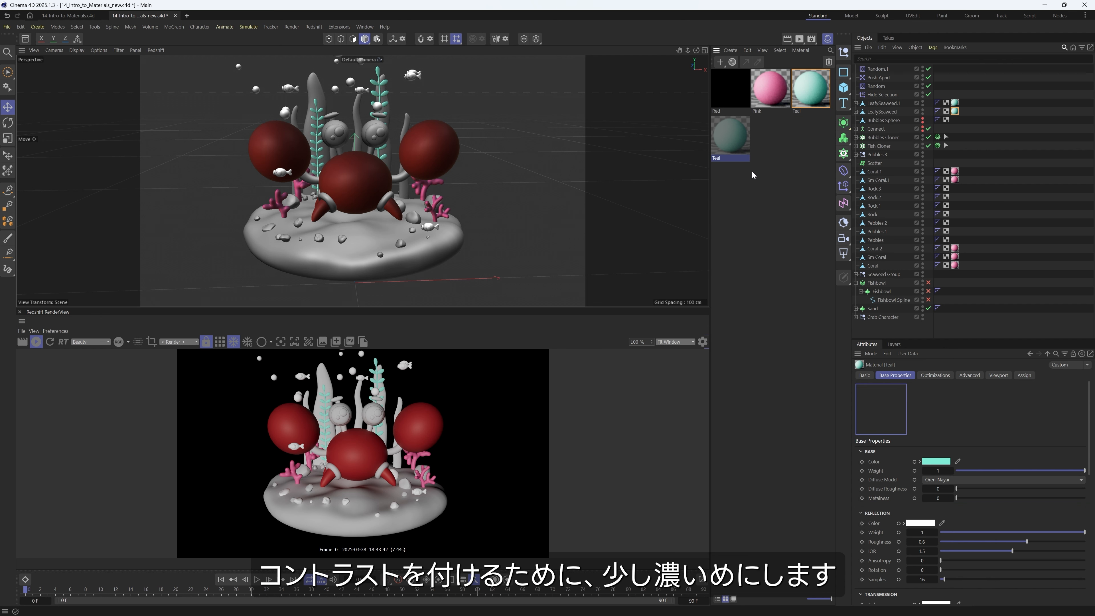
{"action": "double_click", "coordinate": [729, 158]}
{"action": "type", "text": "Dark Blue"}
{"action": "key", "text": "Return"}
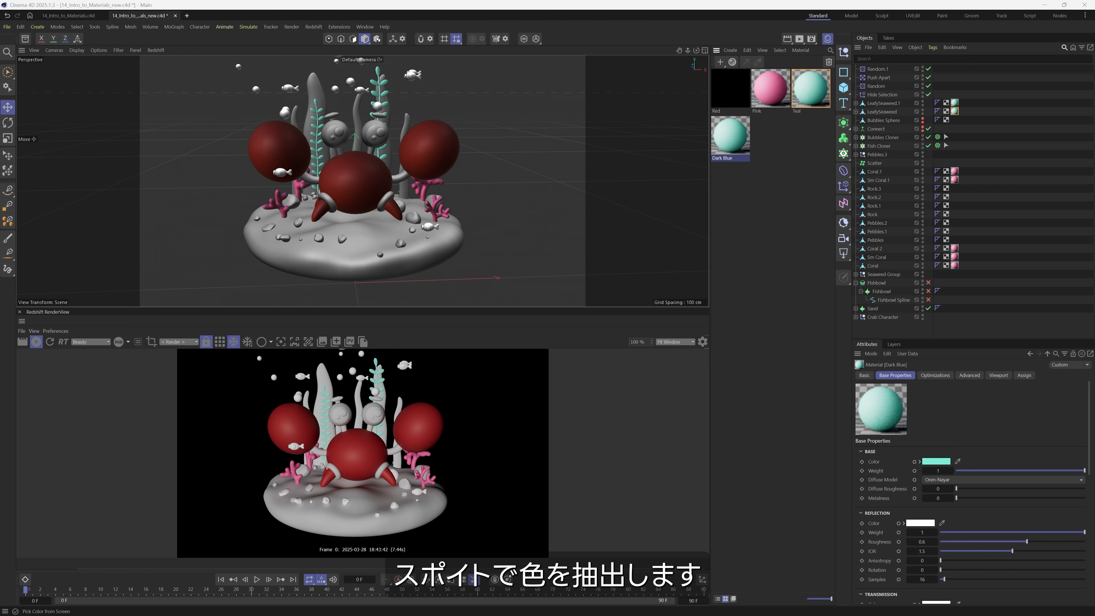
{"action": "left_click_drag", "start_coordinate": [728, 136], "coordinate": [891, 277]}
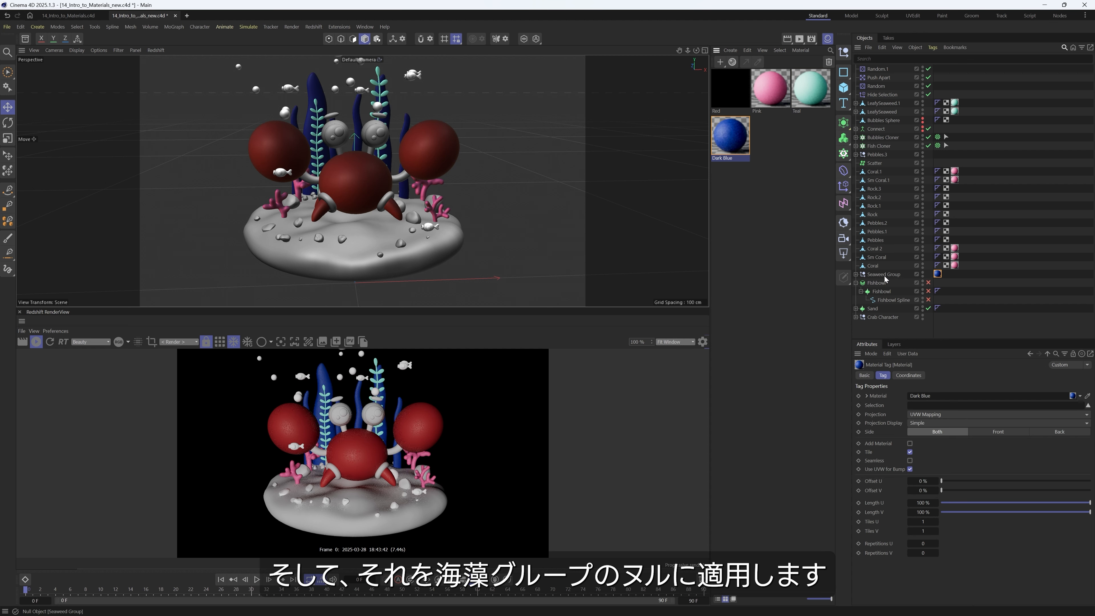
Step: Expand the Seaweed Group to examine its children's tags and the parent's Dark Blue material tag, and collapse it
{"action": "left_click", "coordinate": [867, 276]}
{"action": "left_click", "coordinate": [856, 275]}
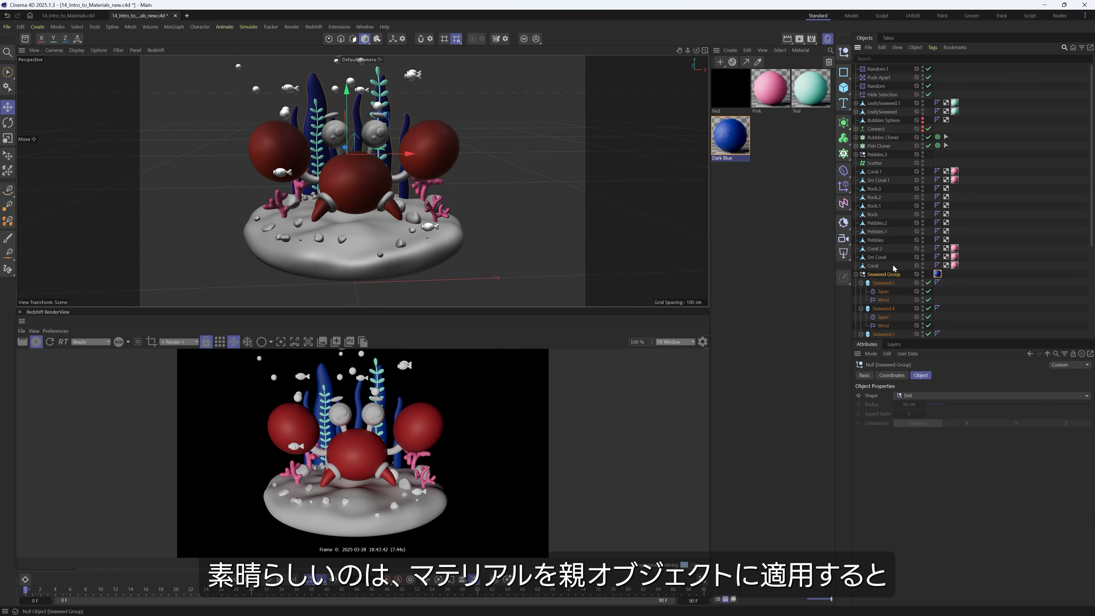
{"action": "scroll", "coordinate": [956, 158], "scroll_direction": "down", "scroll_amount": 5}
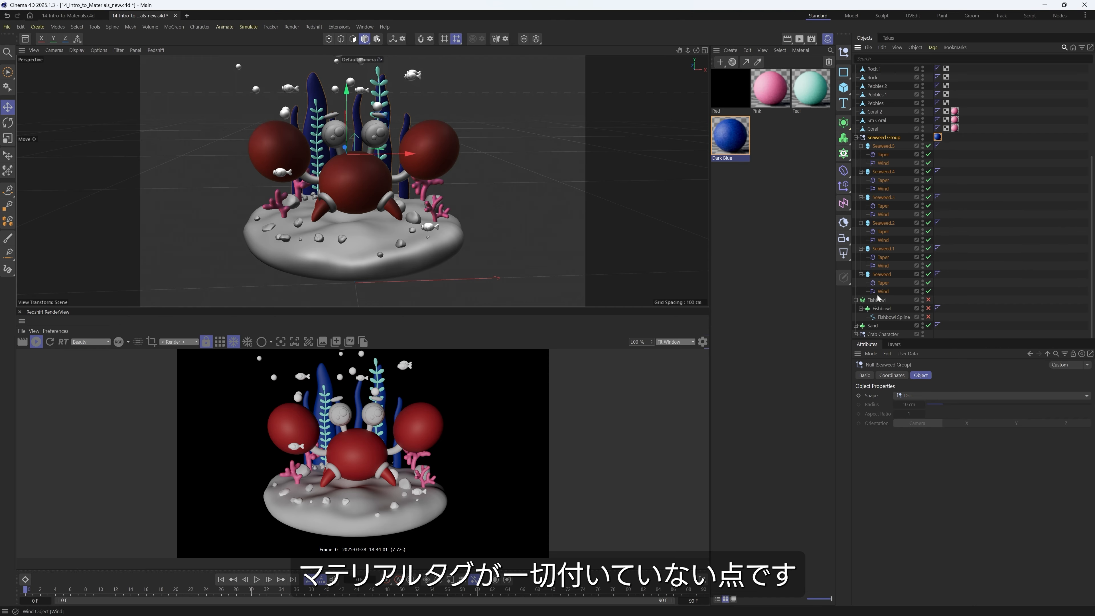
{"action": "left_click", "coordinate": [937, 138]}
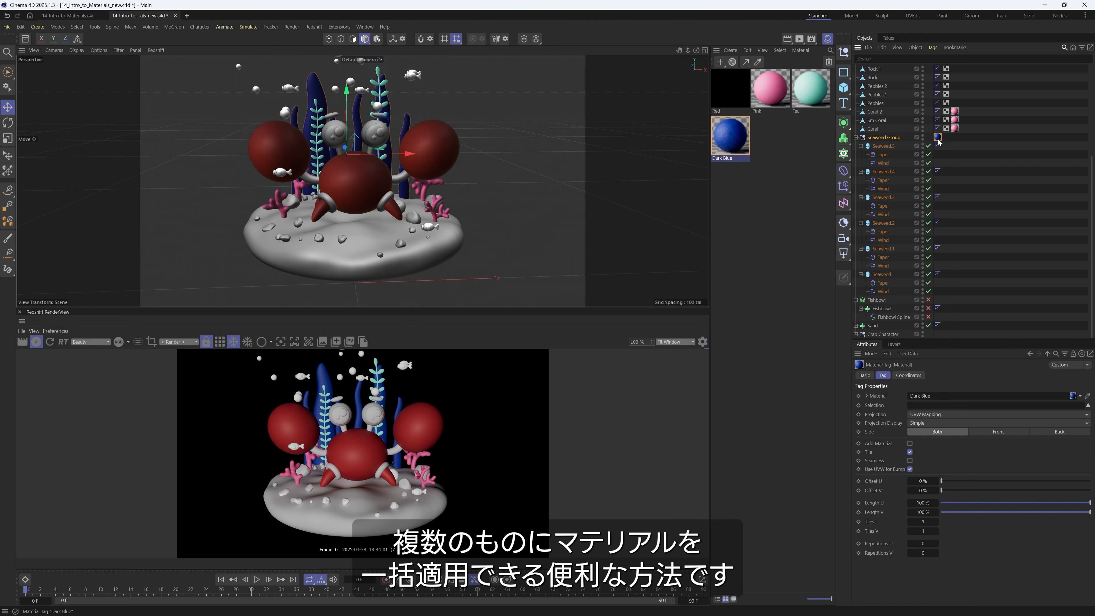
{"action": "left_click", "coordinate": [856, 138]}
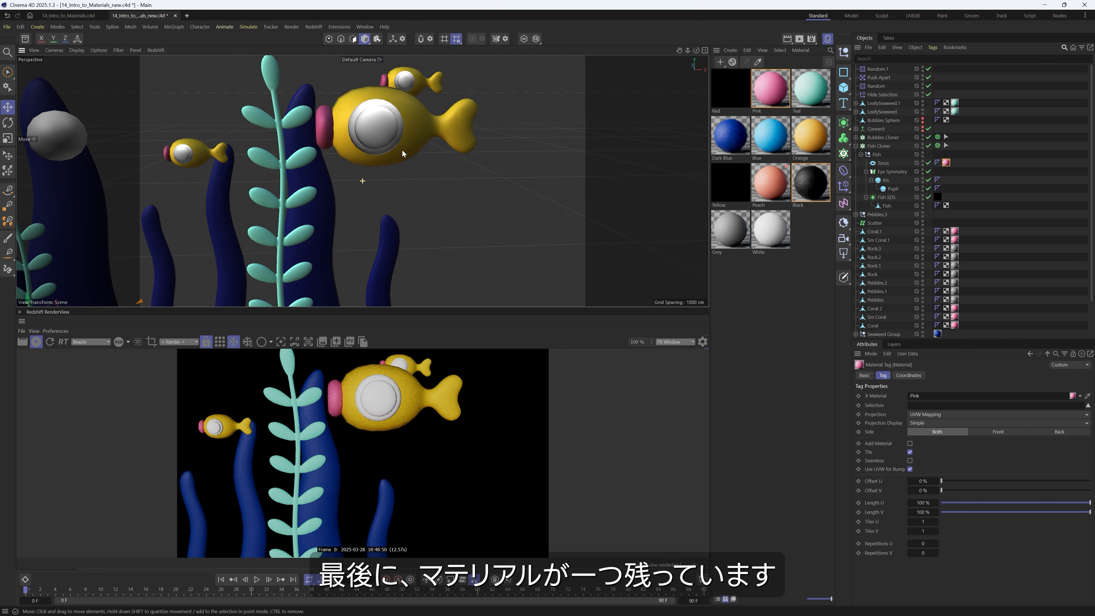
Step: Apply the Black material to the fish's eye and move its tag from the Iris to the Pupil
{"action": "scroll", "coordinate": [372, 178], "scroll_direction": "up", "scroll_amount": 5}
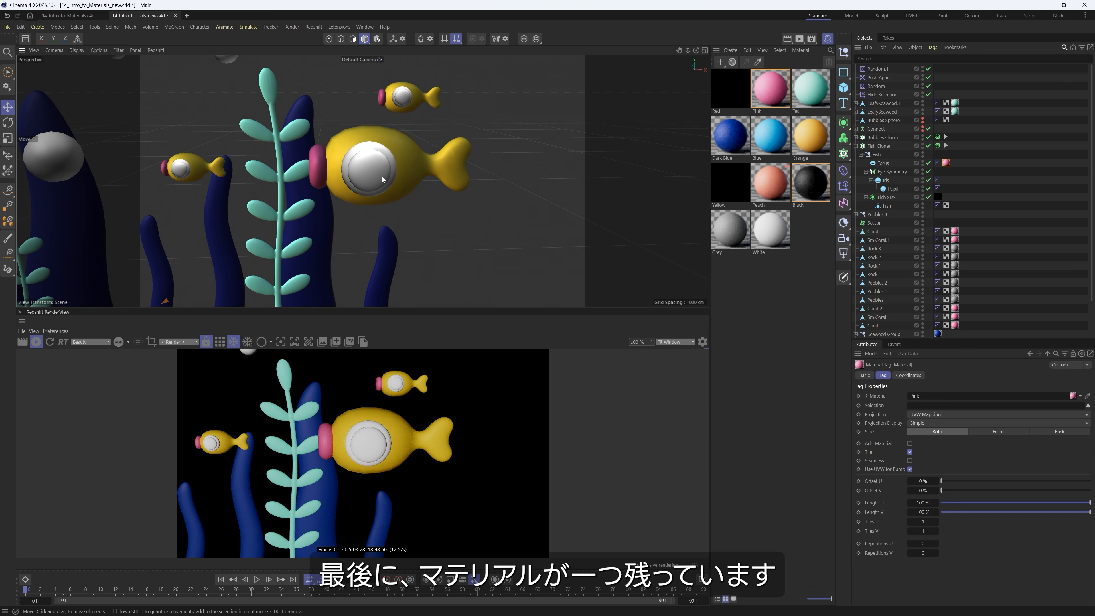
{"action": "right_click_drag", "start_coordinate": [404, 169], "coordinate": [399, 169], "text": "alt"}
{"action": "left_click_drag", "start_coordinate": [398, 170], "coordinate": [398, 163], "text": "alt"}
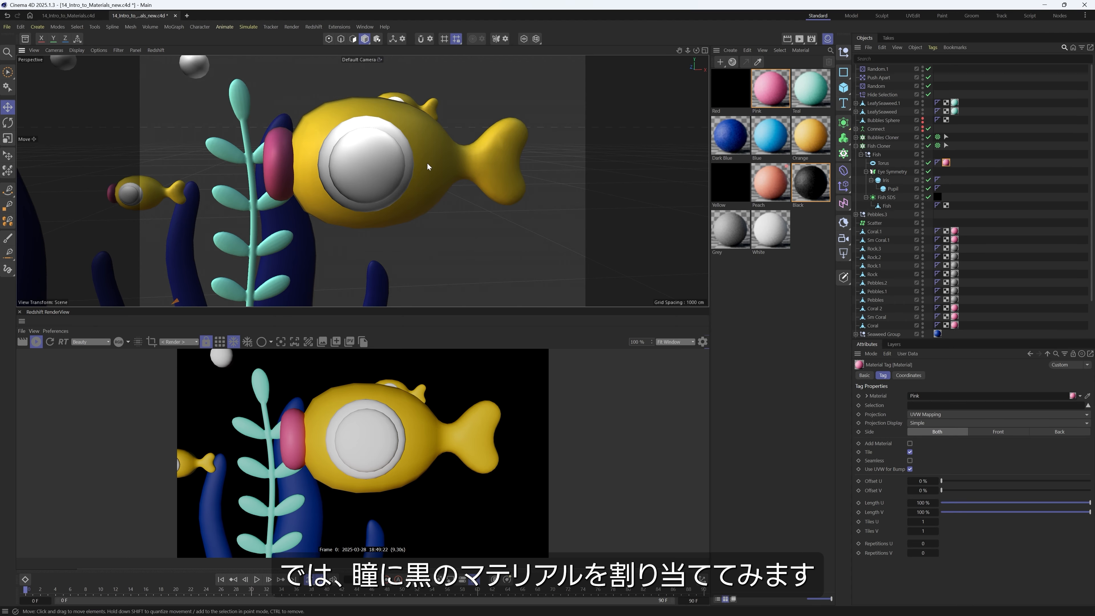
{"action": "left_click_drag", "start_coordinate": [808, 185], "coordinate": [370, 170]}
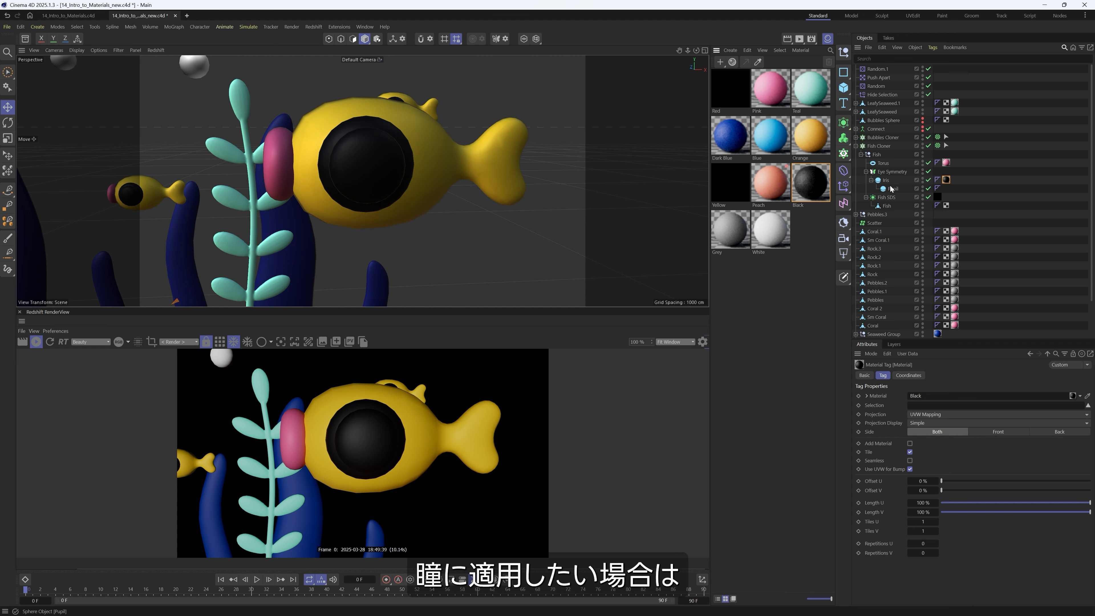
{"action": "left_click_drag", "start_coordinate": [947, 179], "coordinate": [947, 188]}
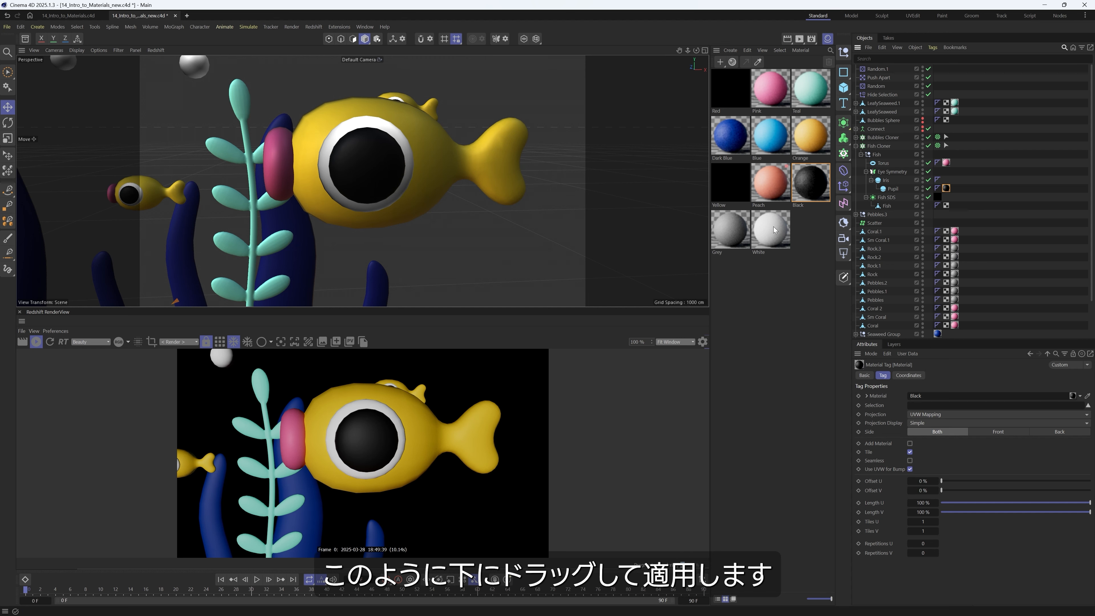
Step: Apply the White material to the fish's Iris and select the Black material tag on its child Pupil
{"action": "left_click_drag", "start_coordinate": [776, 233], "coordinate": [781, 228]}
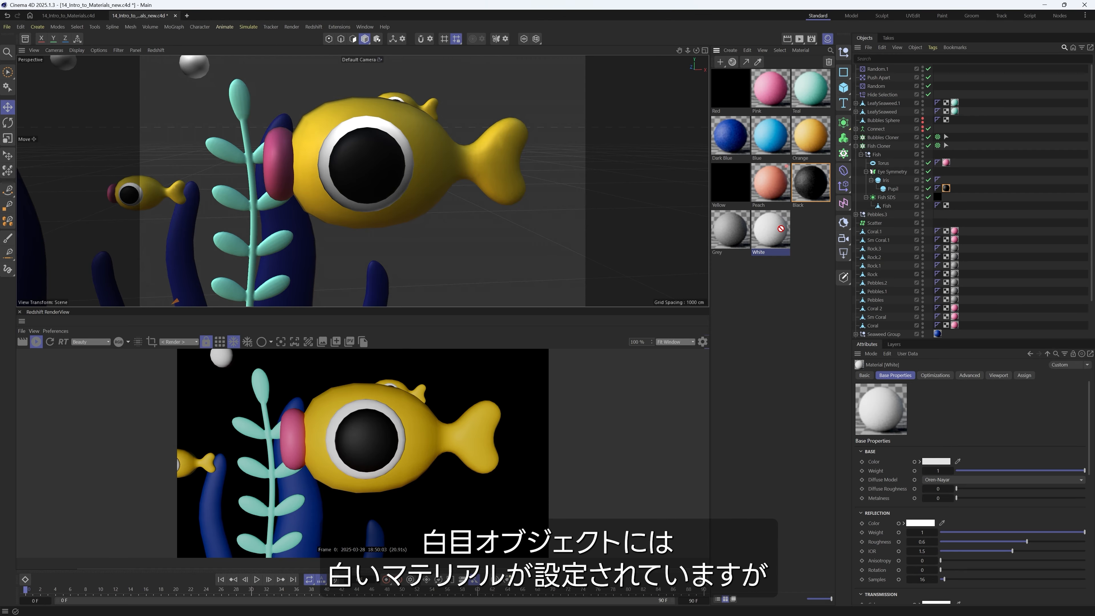
{"action": "left_click_drag", "start_coordinate": [780, 228], "coordinate": [950, 184]}
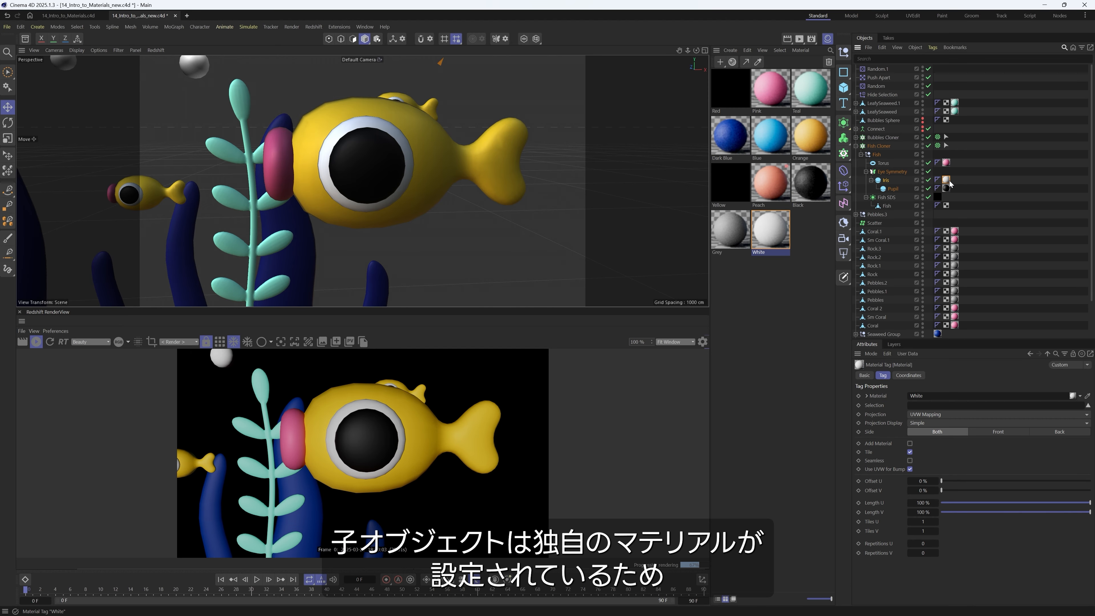
{"action": "left_click", "coordinate": [948, 186]}
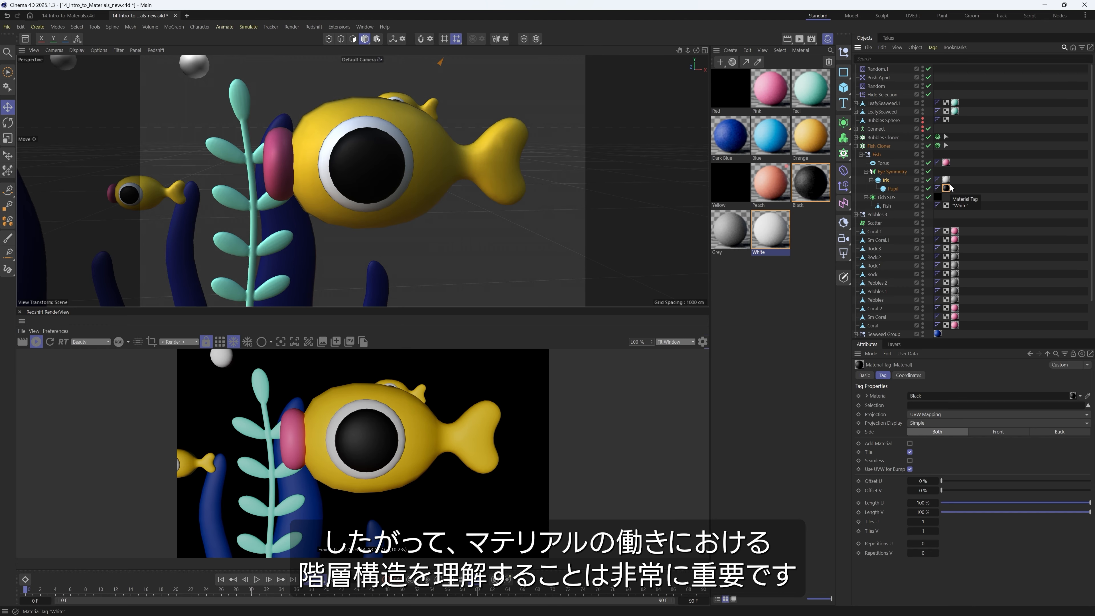
Step: Examine the fish, bubbles and crab up close and the whole scene from farther away in the perspective viewport
{"action": "right_click_drag", "start_coordinate": [391, 186], "coordinate": [298, 230], "text": "alt"}
{"action": "middle_click_drag", "start_coordinate": [298, 230], "coordinate": [328, 215], "text": "alt"}
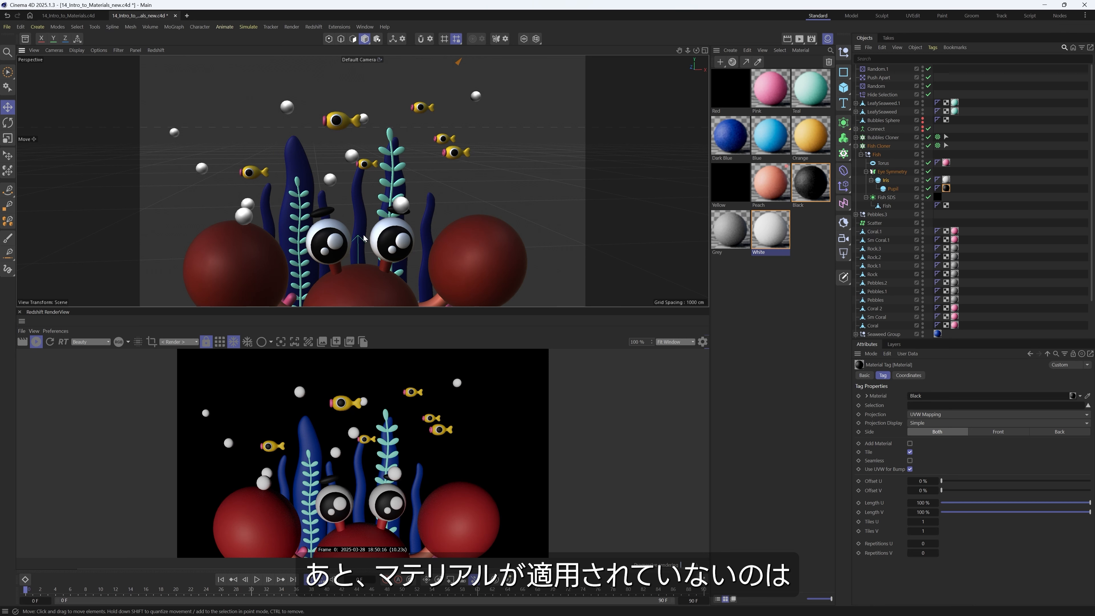
{"action": "left_click_drag", "start_coordinate": [386, 229], "coordinate": [400, 209], "text": "alt"}
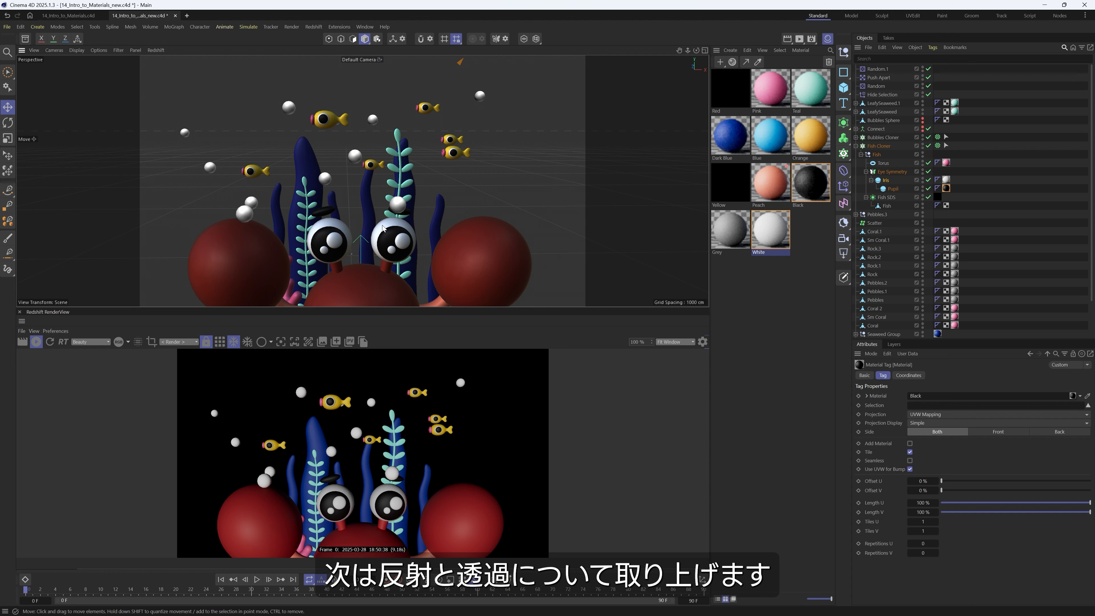
{"action": "scroll", "coordinate": [373, 277], "scroll_direction": "up", "scroll_amount": 4}
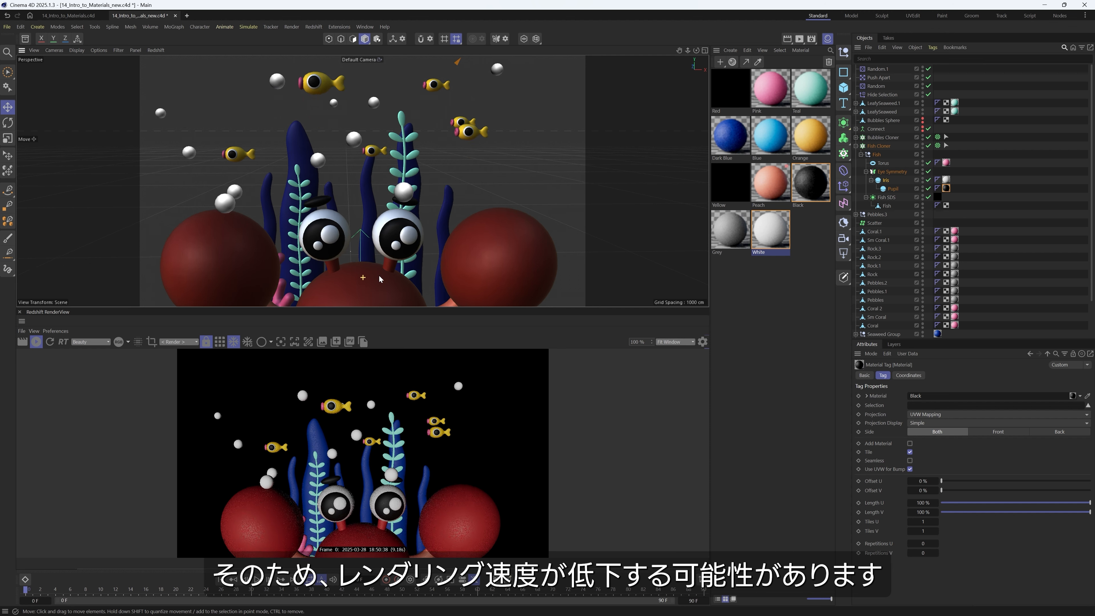
{"action": "scroll", "coordinate": [373, 279], "scroll_direction": "down", "scroll_amount": 3}
{"action": "middle_click_drag", "start_coordinate": [371, 280], "coordinate": [372, 220], "text": "alt"}
{"action": "scroll", "coordinate": [371, 221], "scroll_direction": "down", "scroll_amount": 8}
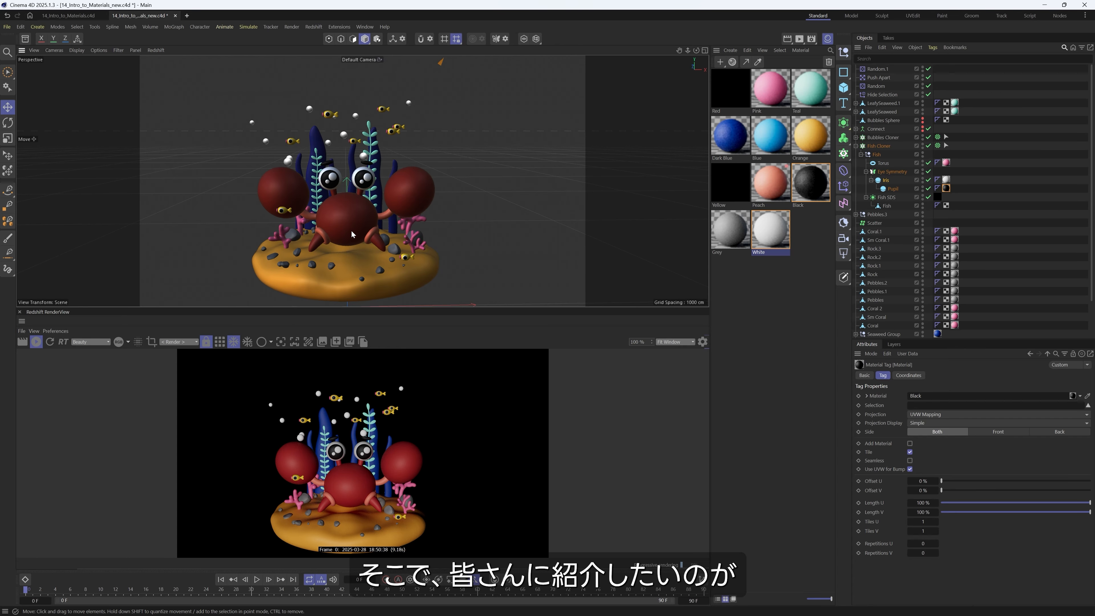
{"action": "scroll", "coordinate": [350, 233], "scroll_direction": "up", "scroll_amount": 3}
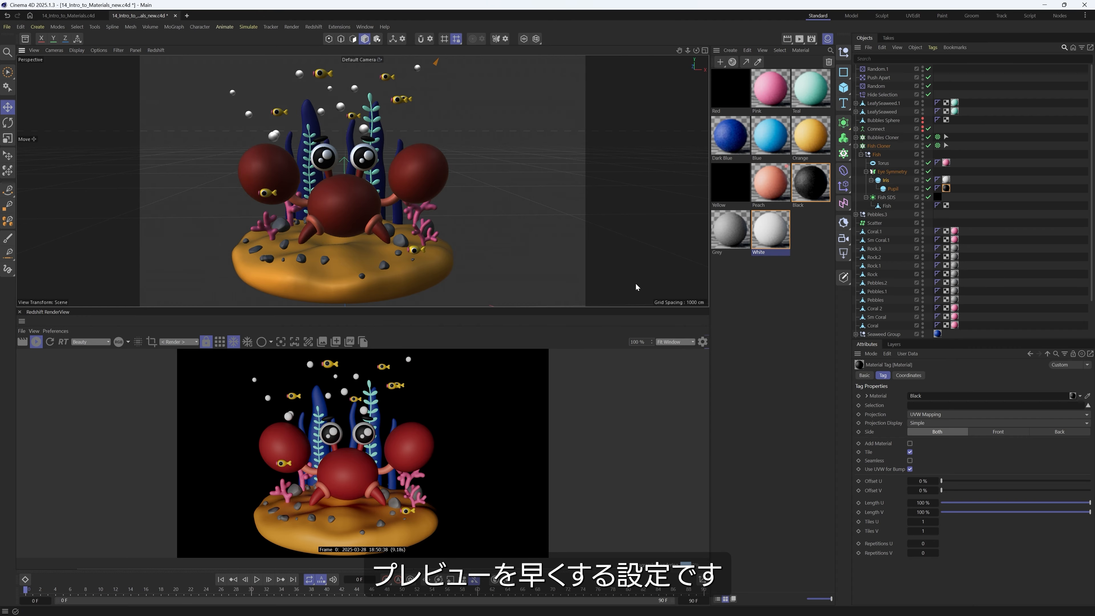
Step: Enable Denoising in the Redshift render settings and check the preview from a slightly different view angle
{"action": "left_click", "coordinate": [811, 41]}
{"action": "left_click_drag", "start_coordinate": [847, 33], "coordinate": [411, 128]}
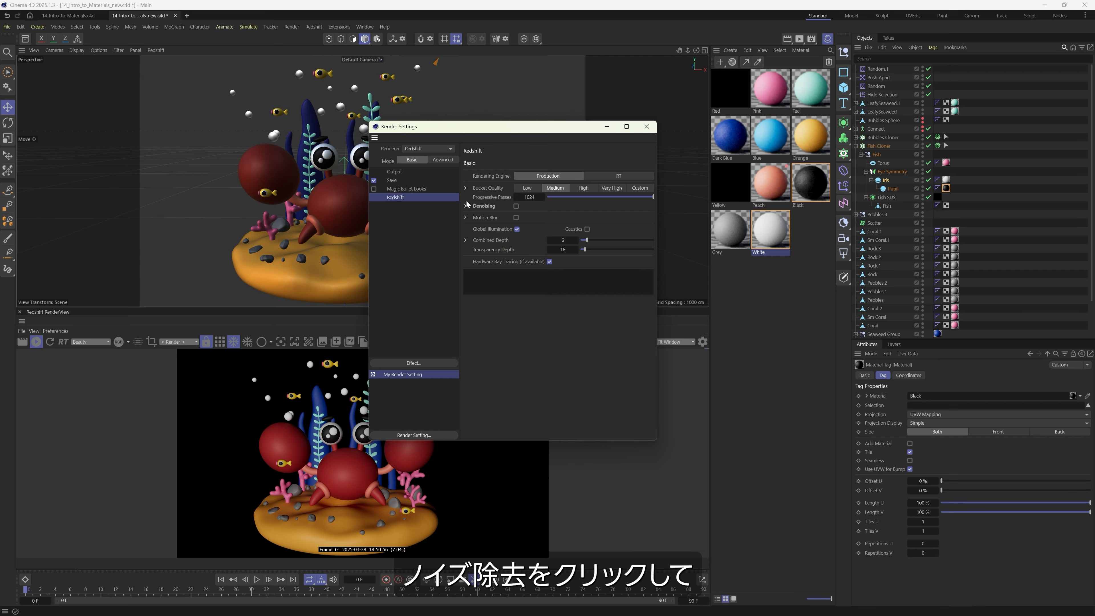
{"action": "left_click", "coordinate": [479, 206]}
{"action": "left_click", "coordinate": [514, 206]}
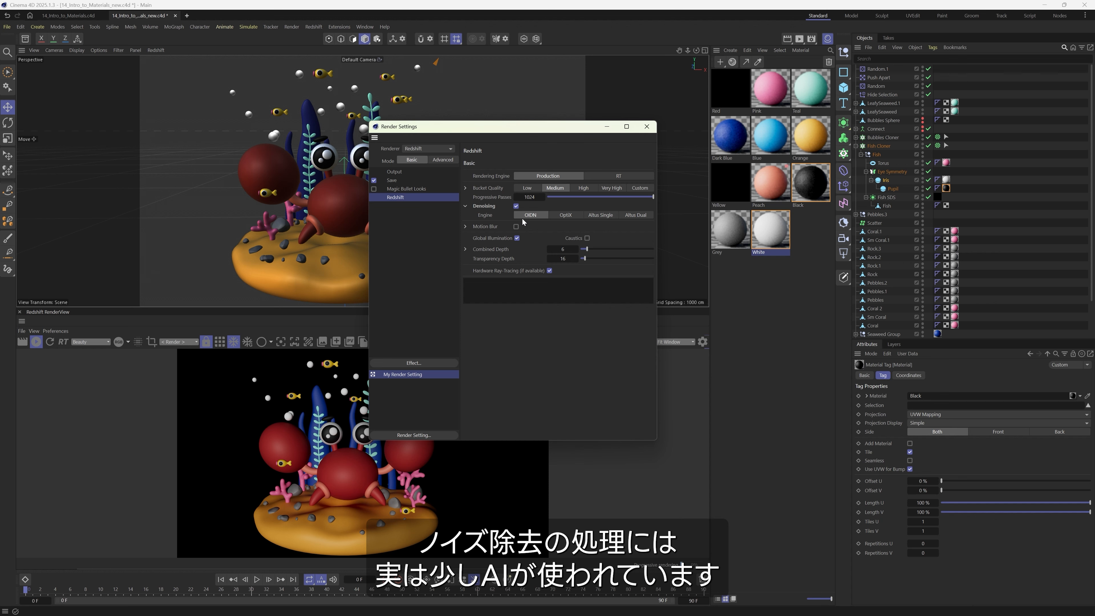
{"action": "left_click", "coordinate": [647, 126]}
{"action": "left_click_drag", "start_coordinate": [328, 276], "coordinate": [358, 249], "text": "alt"}
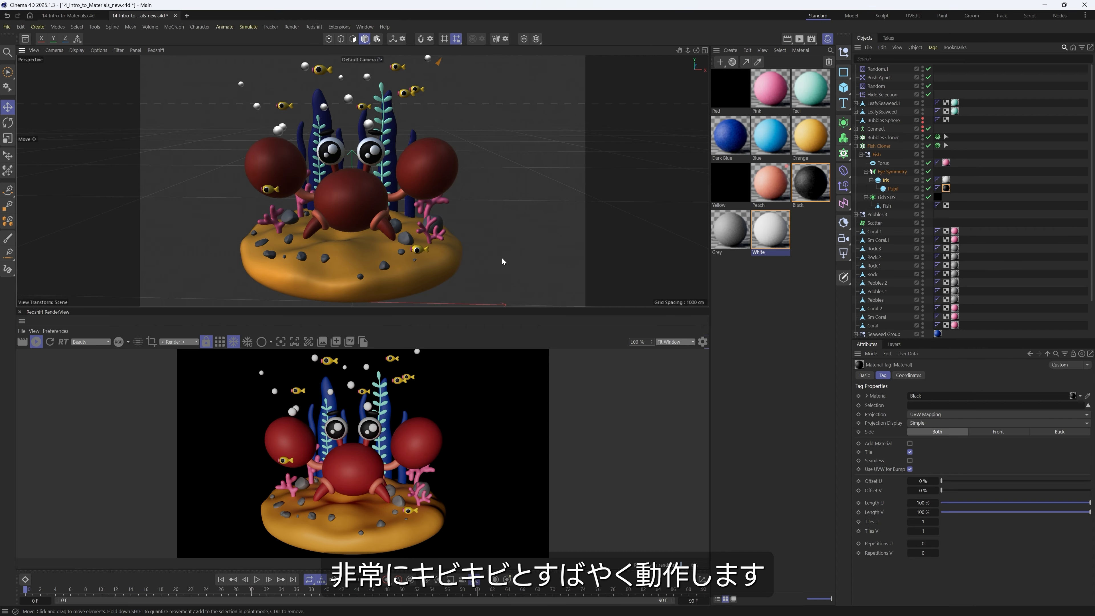
Step: Set the Redshift Progressive Passes to 64 in the render settings and check how the preview updates
{"action": "left_click", "coordinate": [811, 39]}
{"action": "left_click_drag", "start_coordinate": [866, 33], "coordinate": [359, 91]}
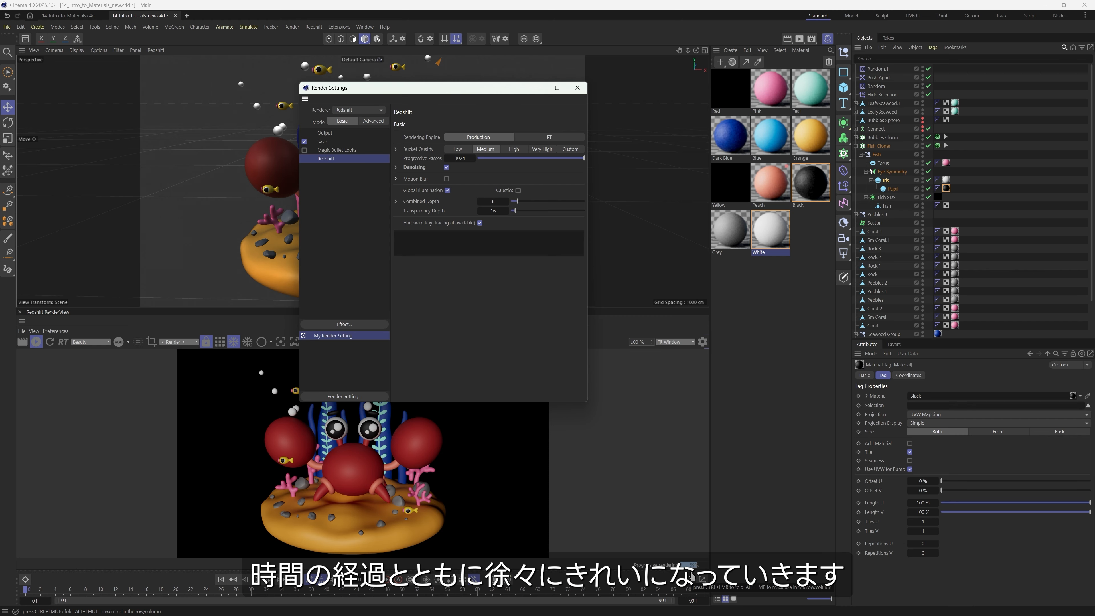
{"action": "double_click", "coordinate": [459, 158]}
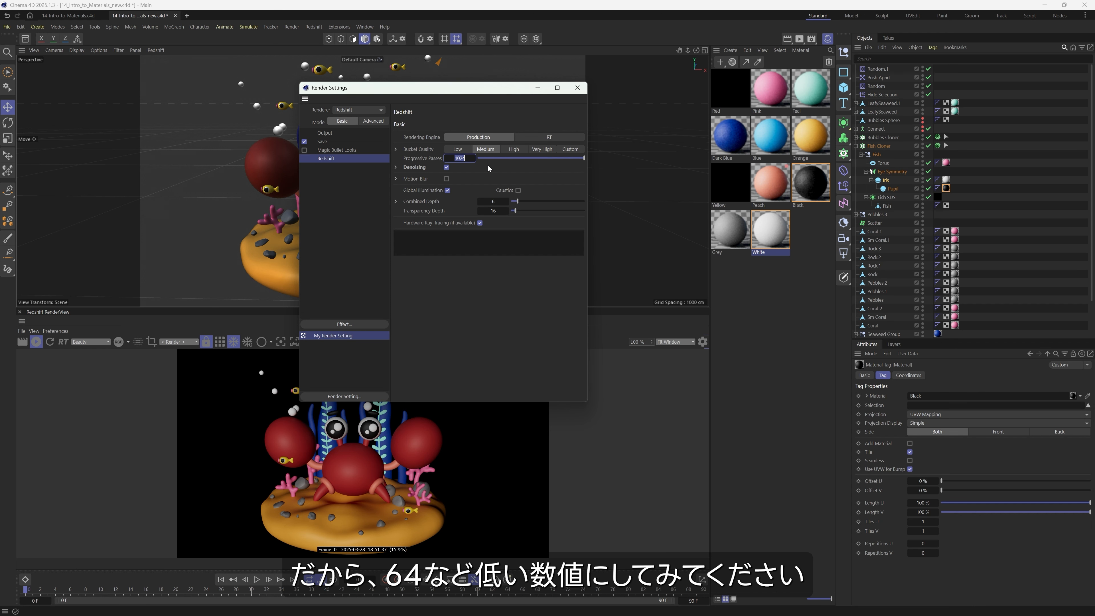
{"action": "type", "text": "64"}
{"action": "key", "text": "Return"}
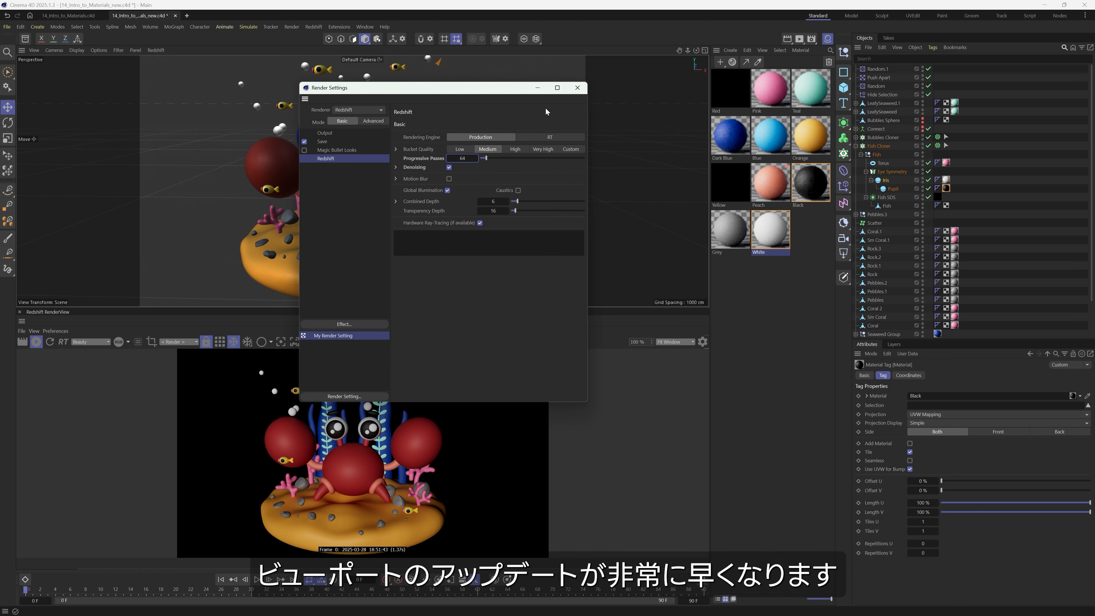
{"action": "left_click", "coordinate": [577, 88]}
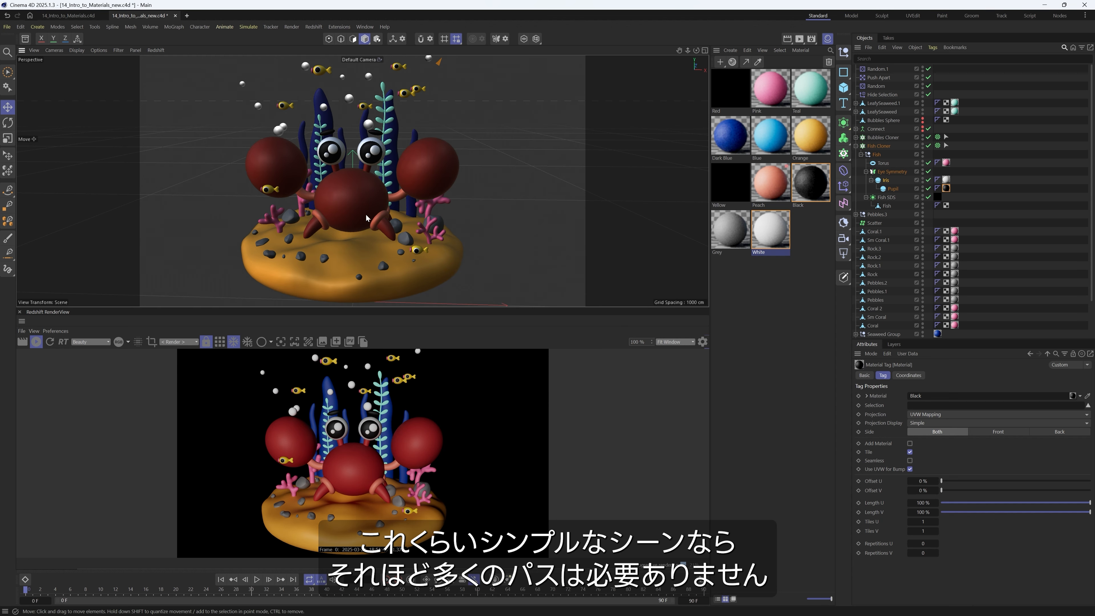
{"action": "right_click_drag", "start_coordinate": [366, 213], "coordinate": [413, 263], "text": "alt"}
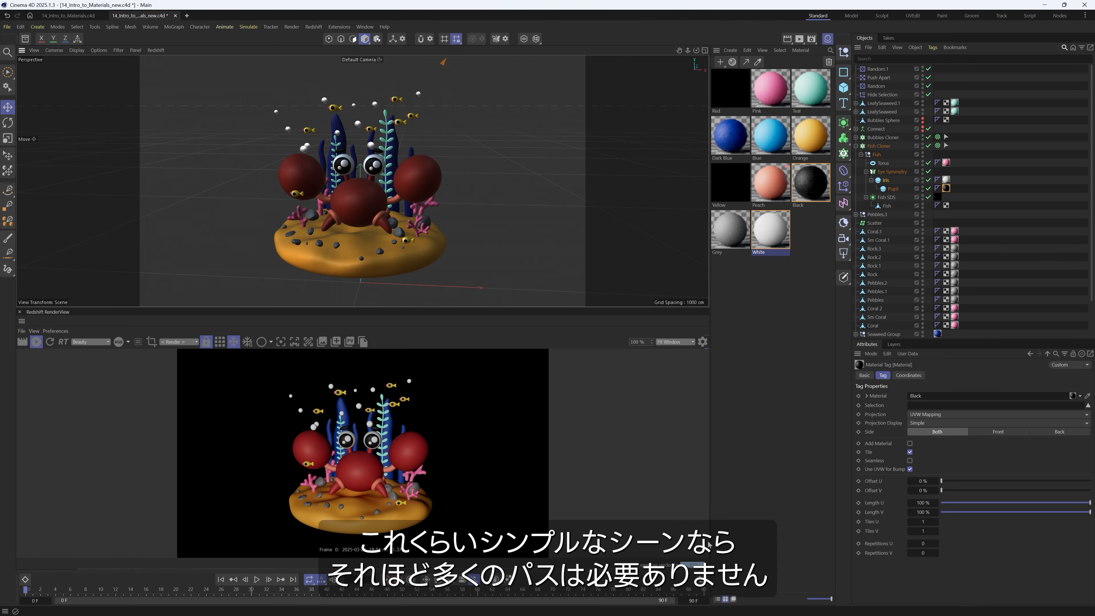
{"action": "right_click_drag", "start_coordinate": [358, 227], "coordinate": [365, 227], "text": "alt"}
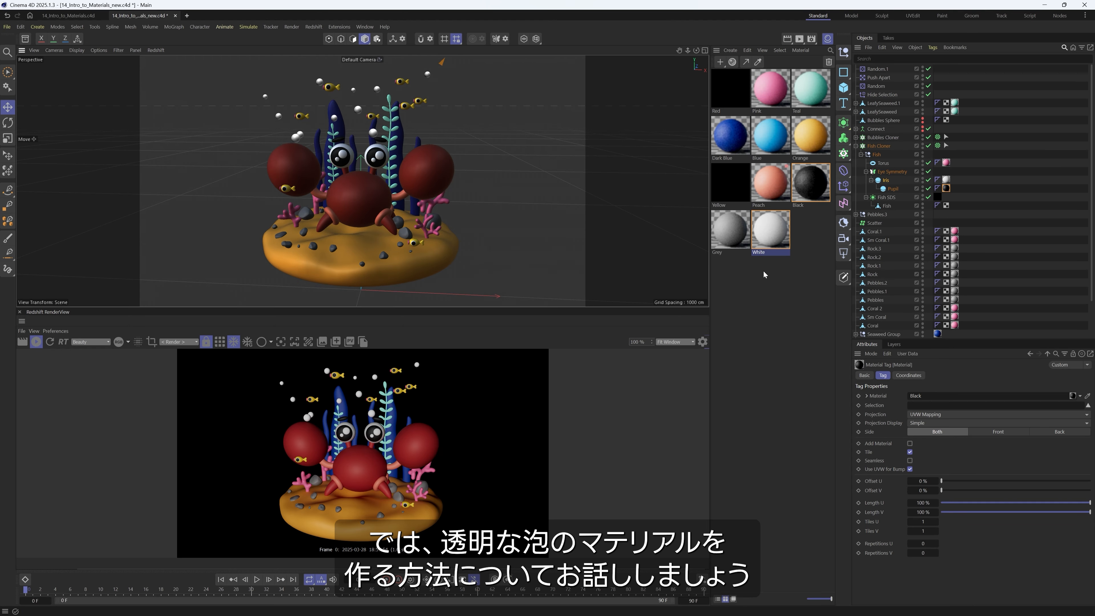
Step: Create a new material and name it Bubble
{"action": "left_click", "coordinate": [774, 282]}
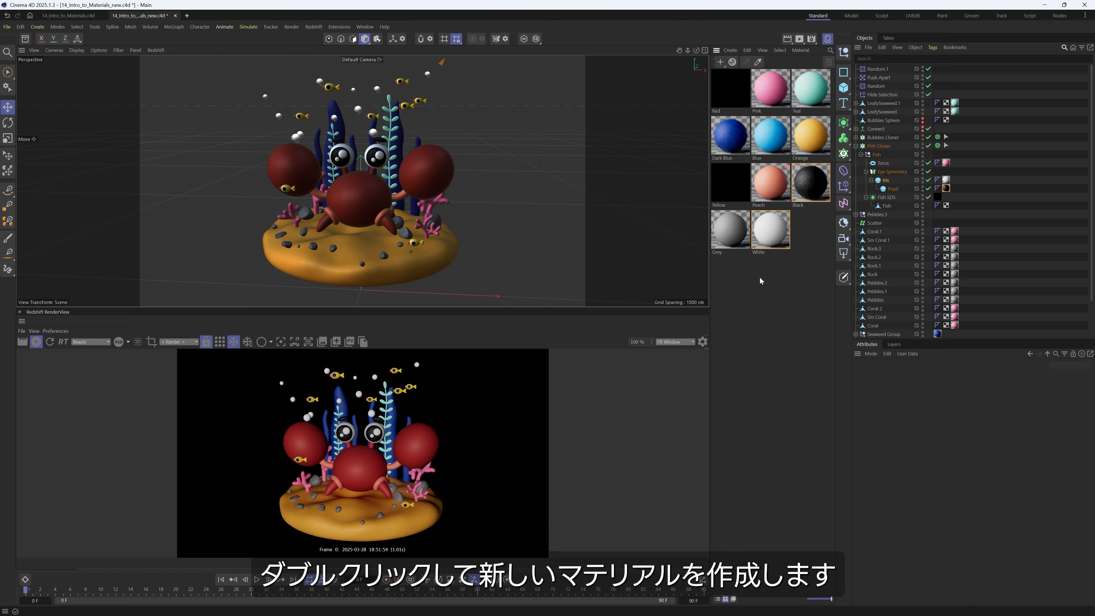
{"action": "double_click", "coordinate": [738, 300]}
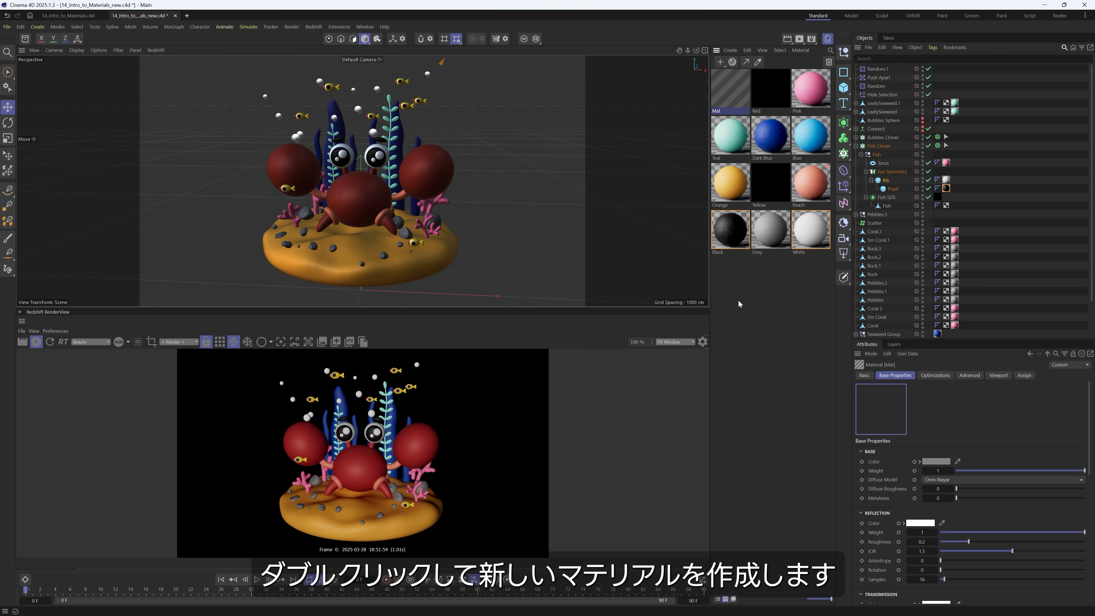
{"action": "double_click", "coordinate": [728, 103]}
{"action": "double_click", "coordinate": [724, 111]}
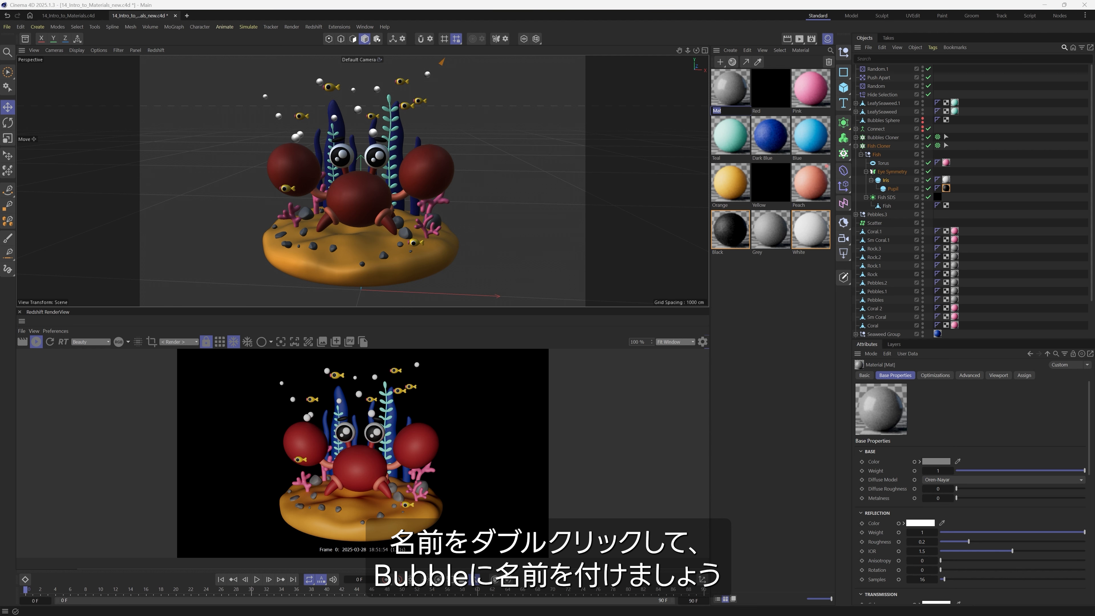
{"action": "type", "text": "Bubble"}
{"action": "key", "text": "Return"}
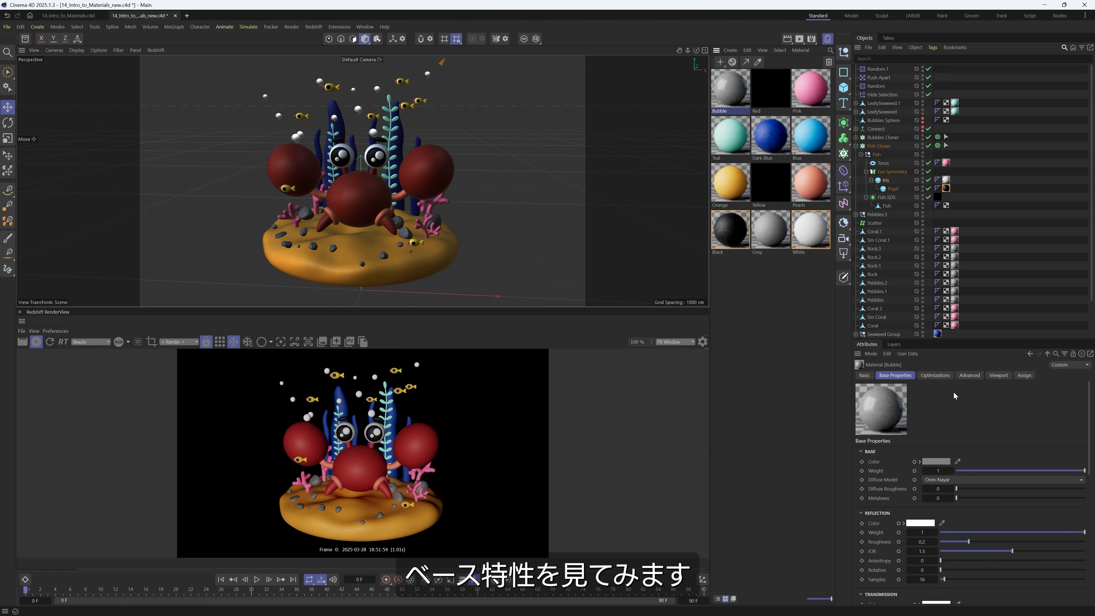
Step: Set the Bubble material's Transmission Weight to 1 and apply the material to the bubble spheres
{"action": "left_click_drag", "start_coordinate": [1086, 389], "coordinate": [1086, 471]}
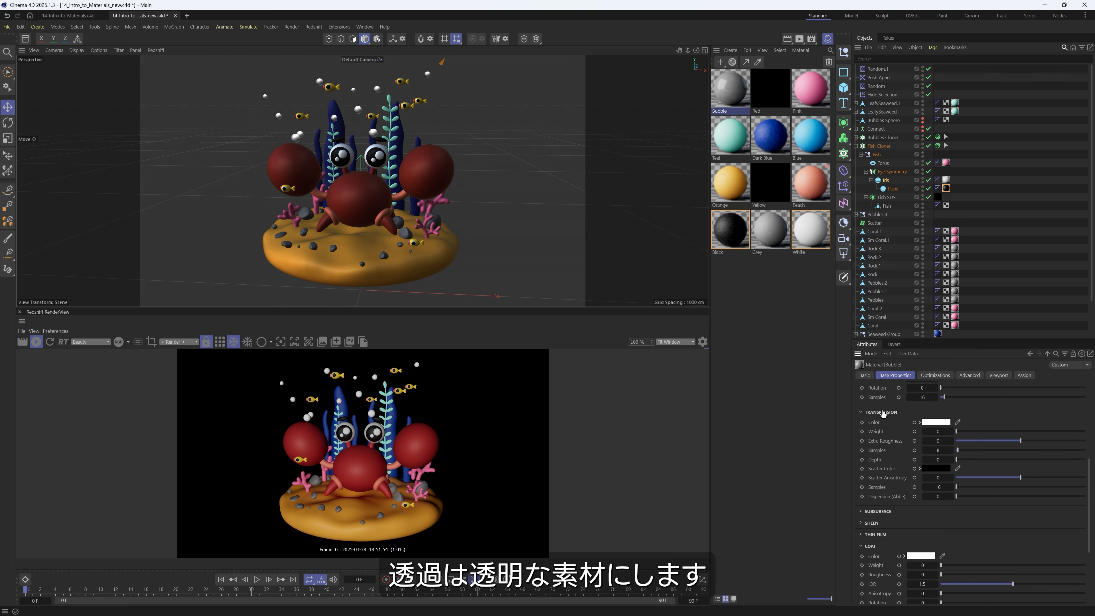
{"action": "left_click_drag", "start_coordinate": [956, 431], "coordinate": [1085, 432]}
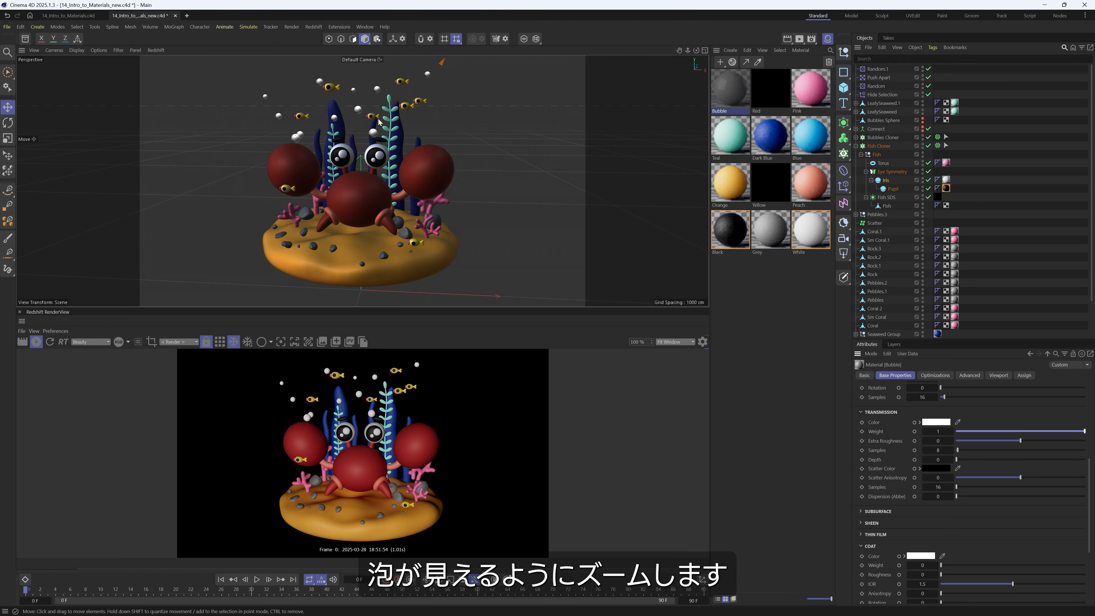
{"action": "scroll", "coordinate": [360, 113], "scroll_direction": "up", "scroll_amount": 10}
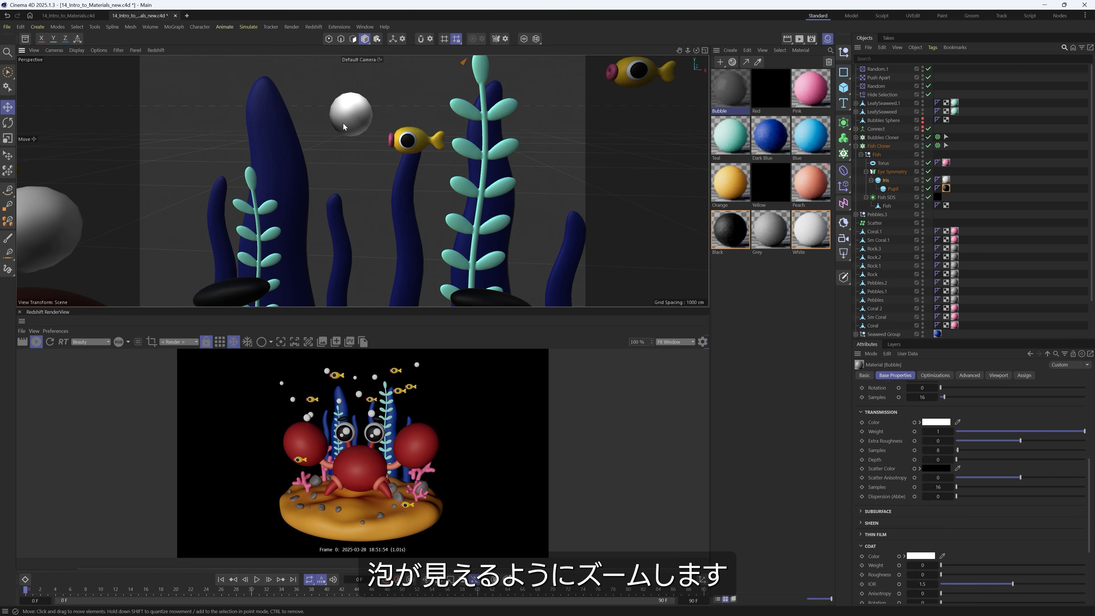
{"action": "left_click_drag", "start_coordinate": [714, 82], "coordinate": [298, 194]}
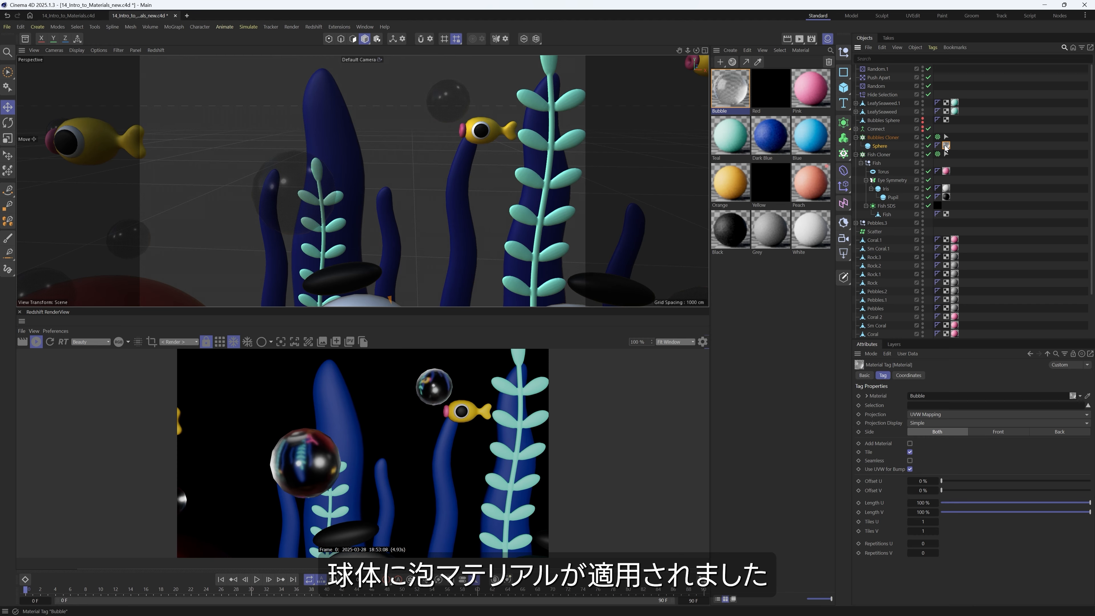
{"action": "left_click", "coordinate": [888, 138]}
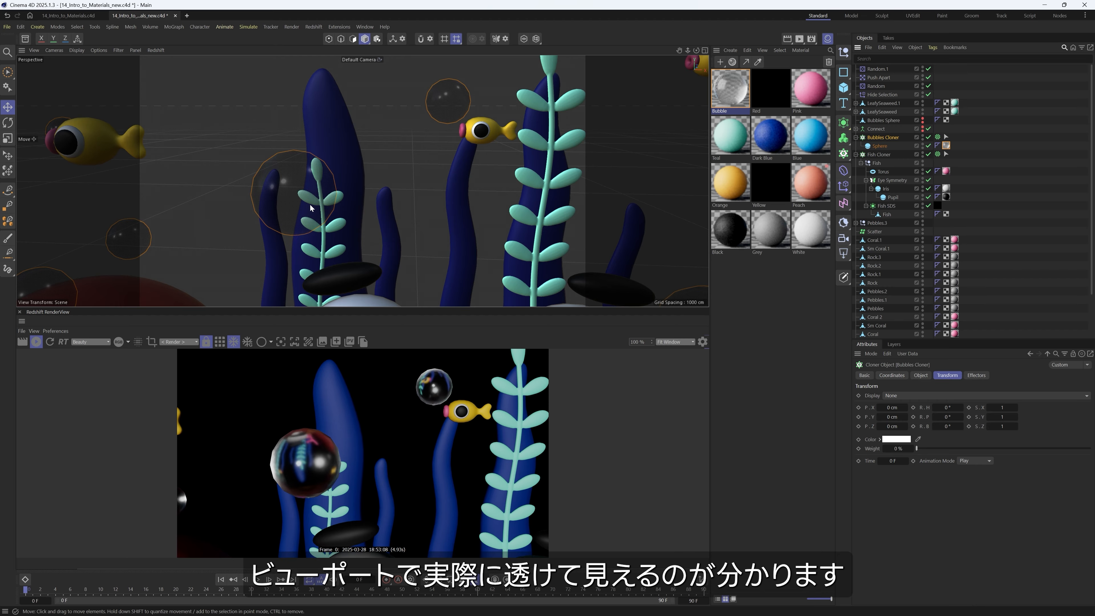
Step: Reduce the Bubble material's Transmission Weight to about 0.76 to make the bubbles cloudier
{"action": "left_click", "coordinate": [727, 96]}
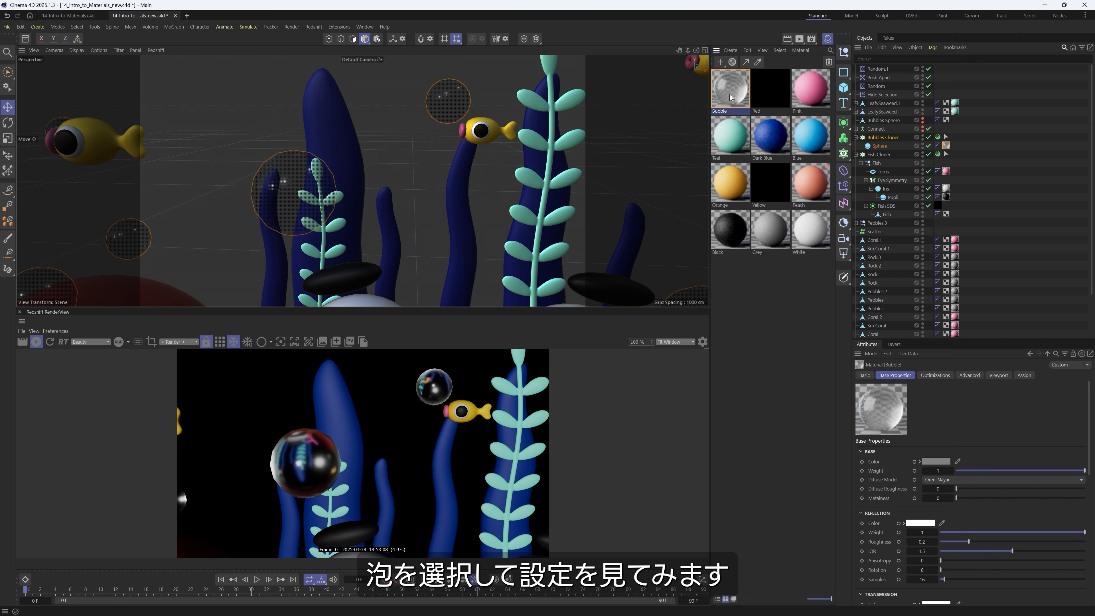
{"action": "scroll", "coordinate": [1036, 436], "scroll_direction": "down", "scroll_amount": 5}
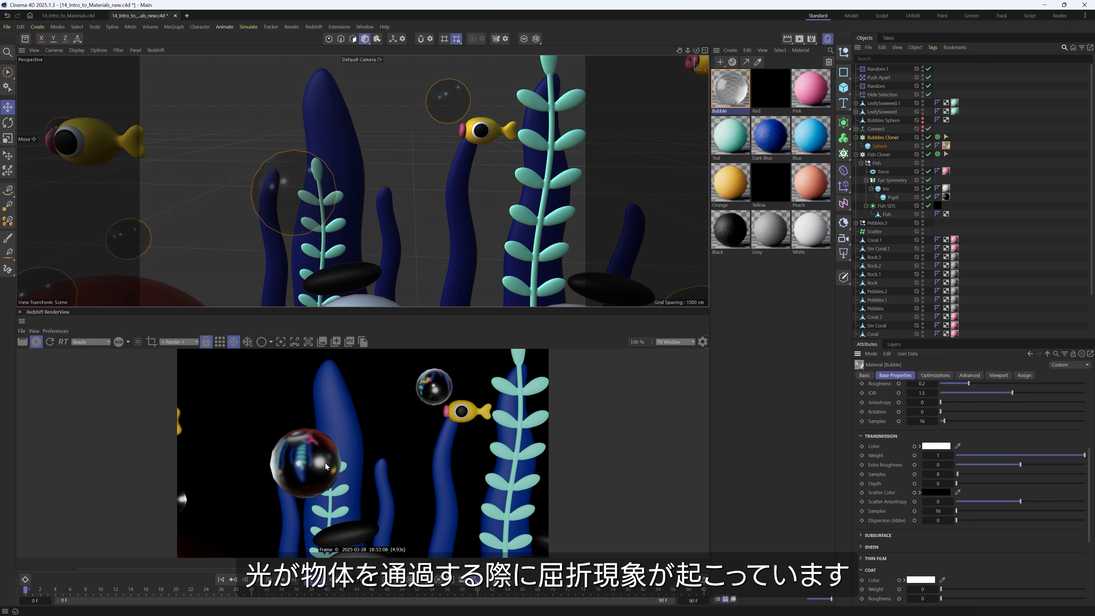
{"action": "left_click_drag", "start_coordinate": [1065, 456], "coordinate": [1035, 457]}
{"action": "left_click_drag", "start_coordinate": [1035, 456], "coordinate": [1055, 457]}
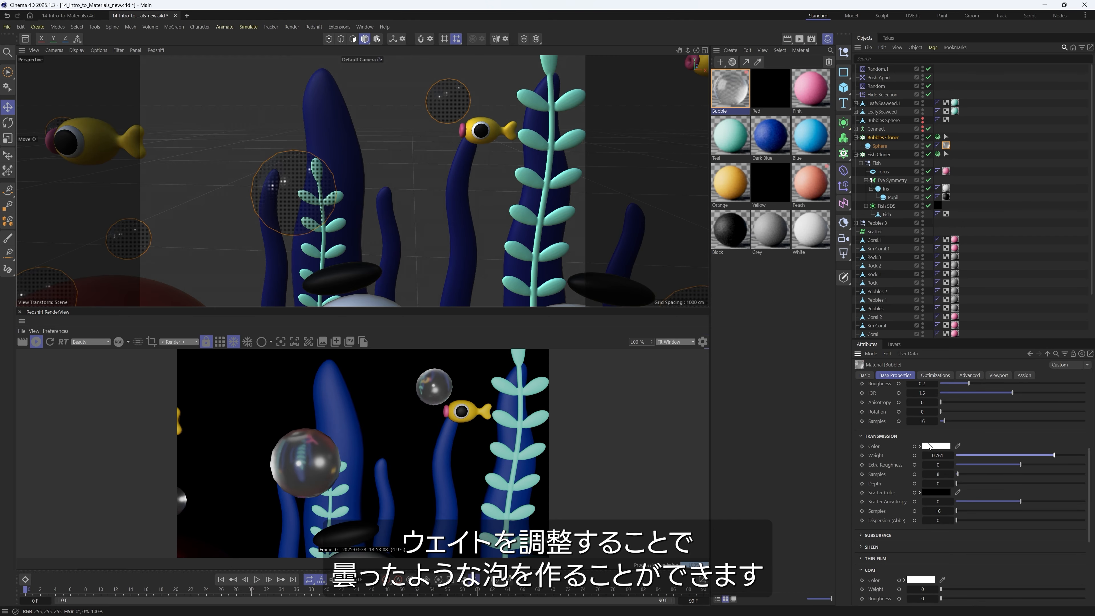
Step: Tint the Bubble's Transmission Color pale blue, about H 191°, S 24%, V 98%, and raise its Transmission Weight to about 0.84
{"action": "left_click", "coordinate": [935, 447]}
{"action": "left_click_drag", "start_coordinate": [862, 489], "coordinate": [867, 489]}
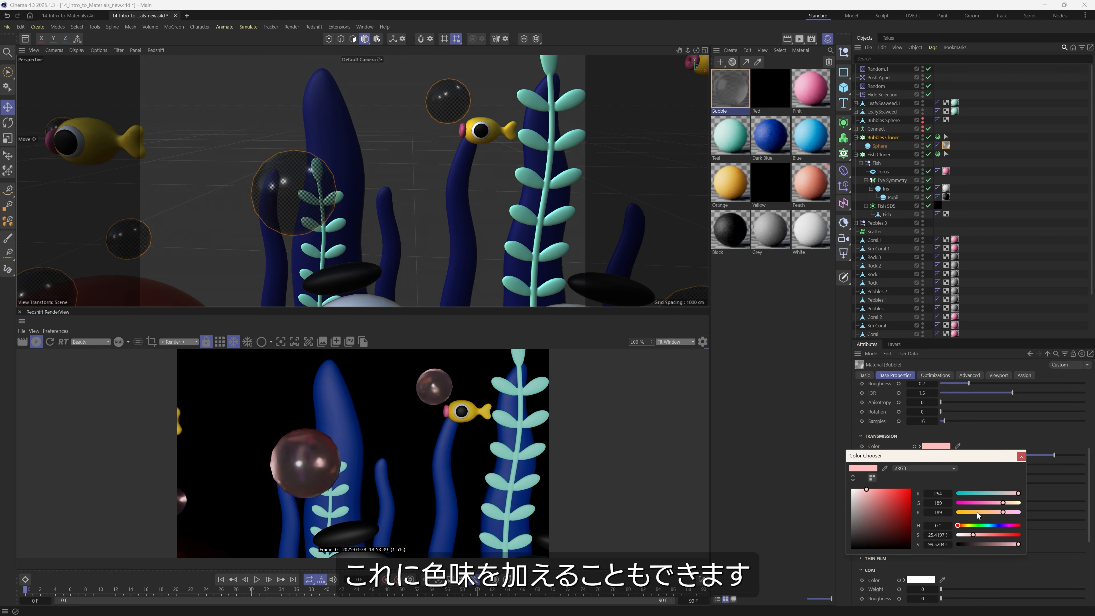
{"action": "left_click", "coordinate": [993, 526]}
{"action": "left_click_drag", "start_coordinate": [993, 525], "coordinate": [990, 525]}
{"action": "left_click_drag", "start_coordinate": [866, 489], "coordinate": [865, 490]}
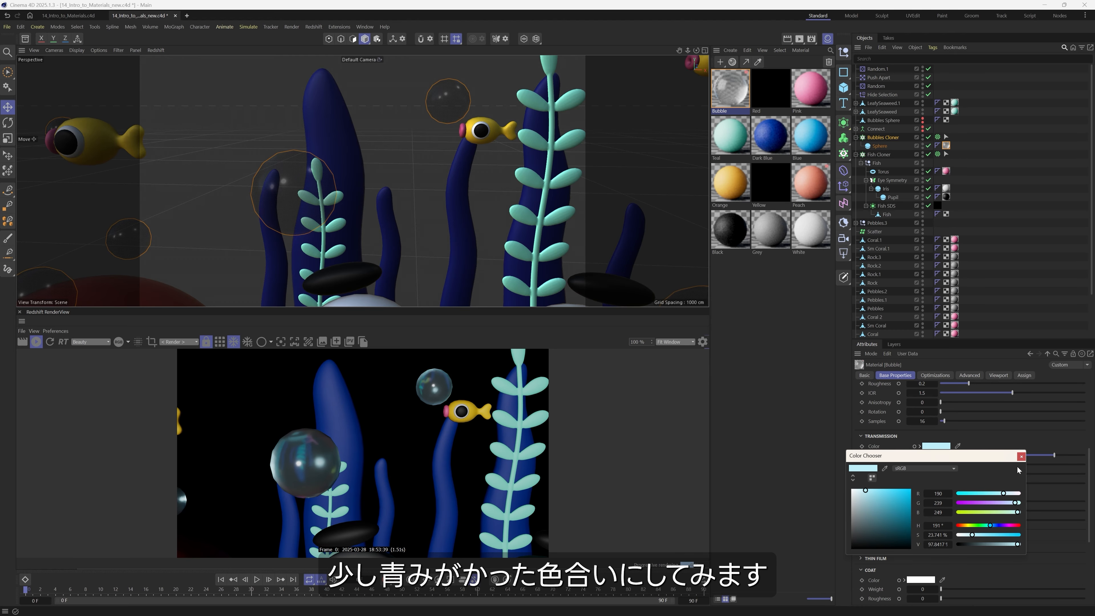
{"action": "left_click", "coordinate": [1021, 456]}
{"action": "left_click_drag", "start_coordinate": [1054, 455], "coordinate": [1066, 456]}
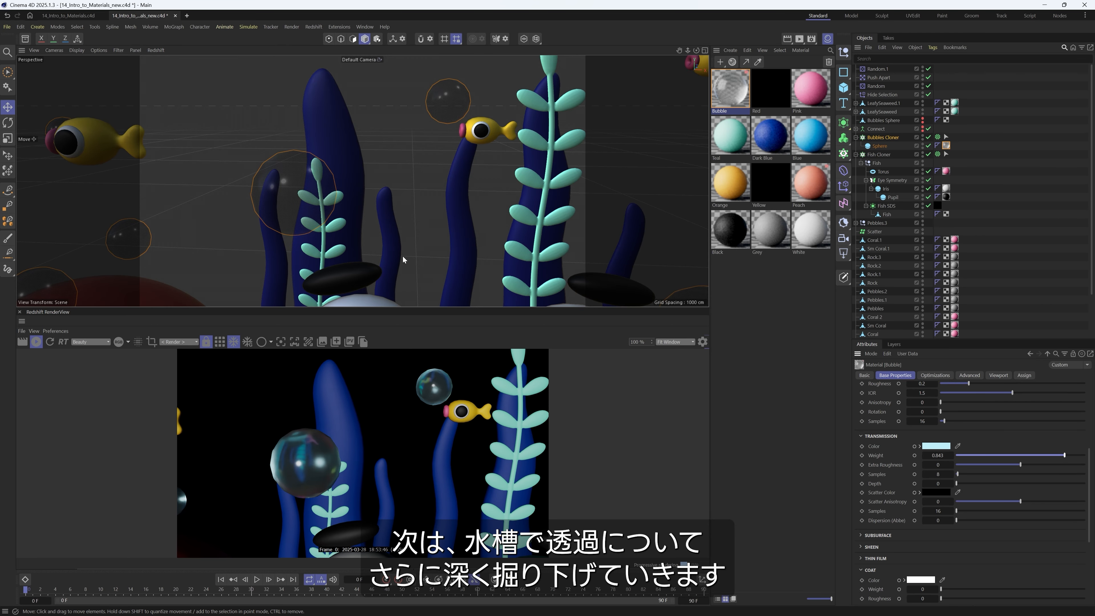
Step: Enable the Fishbowl object and its child objects so the bowl surrounds the crab scene
{"action": "right_click_drag", "start_coordinate": [433, 239], "coordinate": [354, 272], "text": "alt"}
{"action": "middle_click_drag", "start_coordinate": [401, 254], "coordinate": [360, 190], "text": "alt"}
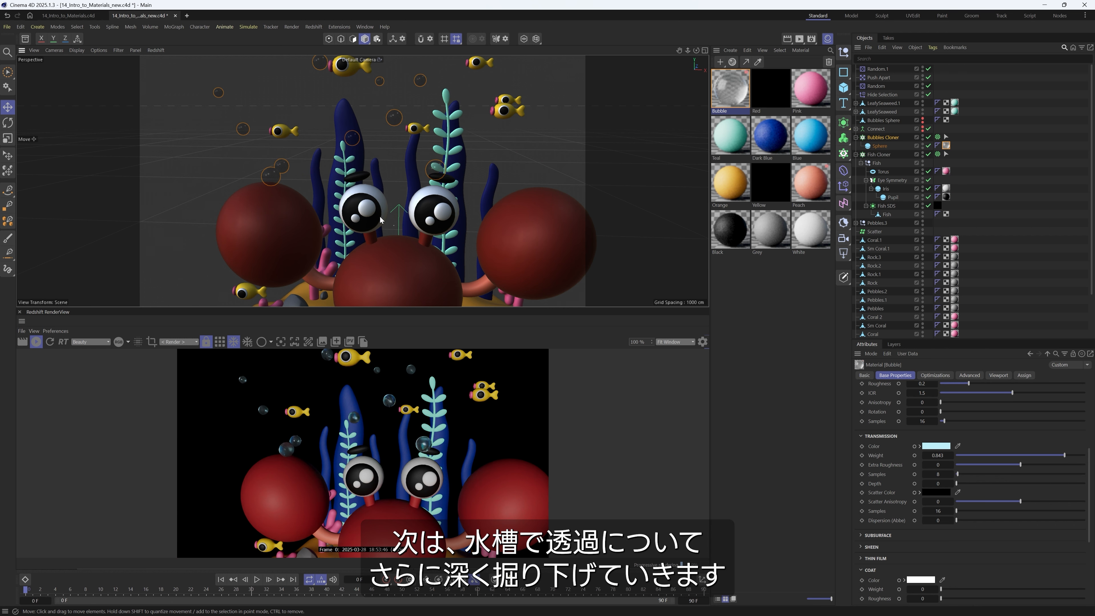
{"action": "right_click_drag", "start_coordinate": [360, 189], "coordinate": [330, 247], "text": "alt"}
{"action": "middle_click_drag", "start_coordinate": [377, 239], "coordinate": [370, 221], "text": "alt"}
{"action": "right_click_drag", "start_coordinate": [368, 253], "coordinate": [380, 249], "text": "alt"}
{"action": "middle_click_drag", "start_coordinate": [380, 249], "coordinate": [374, 243], "text": "alt"}
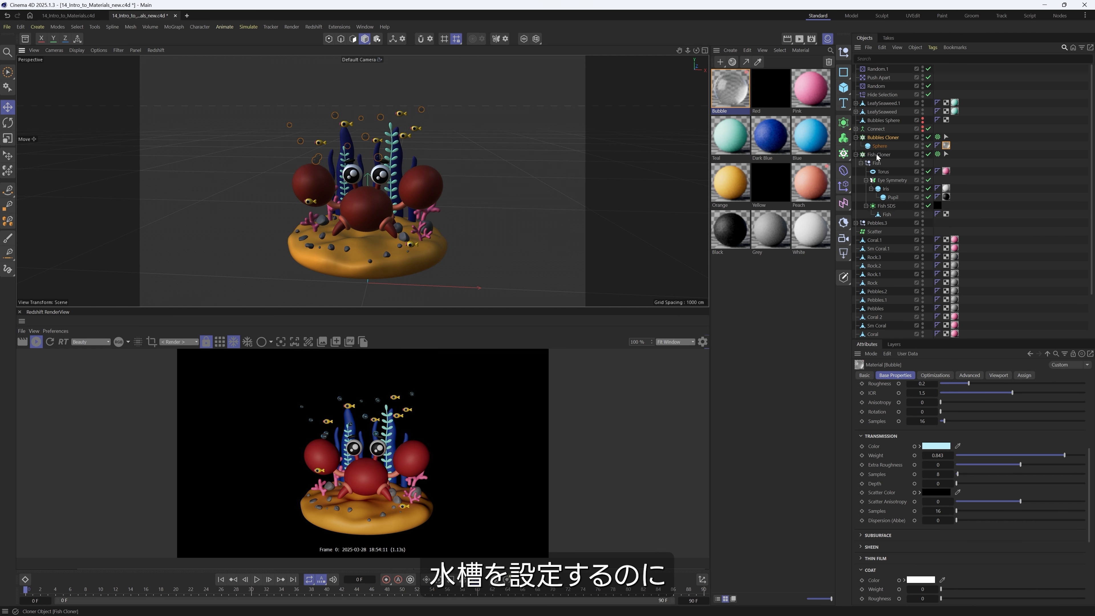
{"action": "left_click", "coordinate": [856, 155]}
{"action": "left_click_drag", "start_coordinate": [929, 291], "coordinate": [931, 307]}
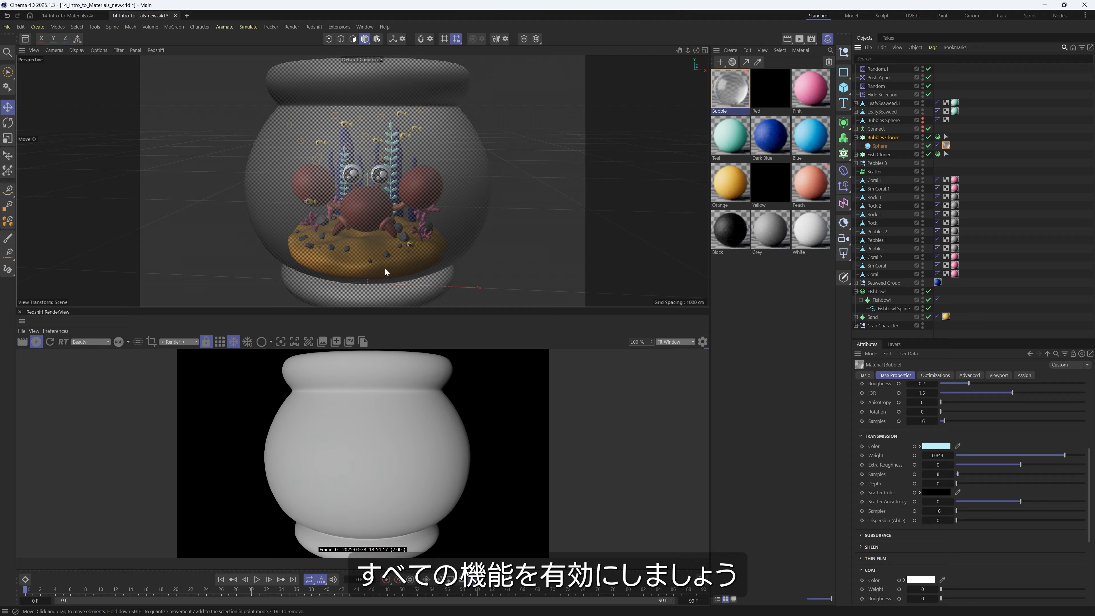
{"action": "scroll", "coordinate": [388, 242], "scroll_direction": "down", "scroll_amount": 2}
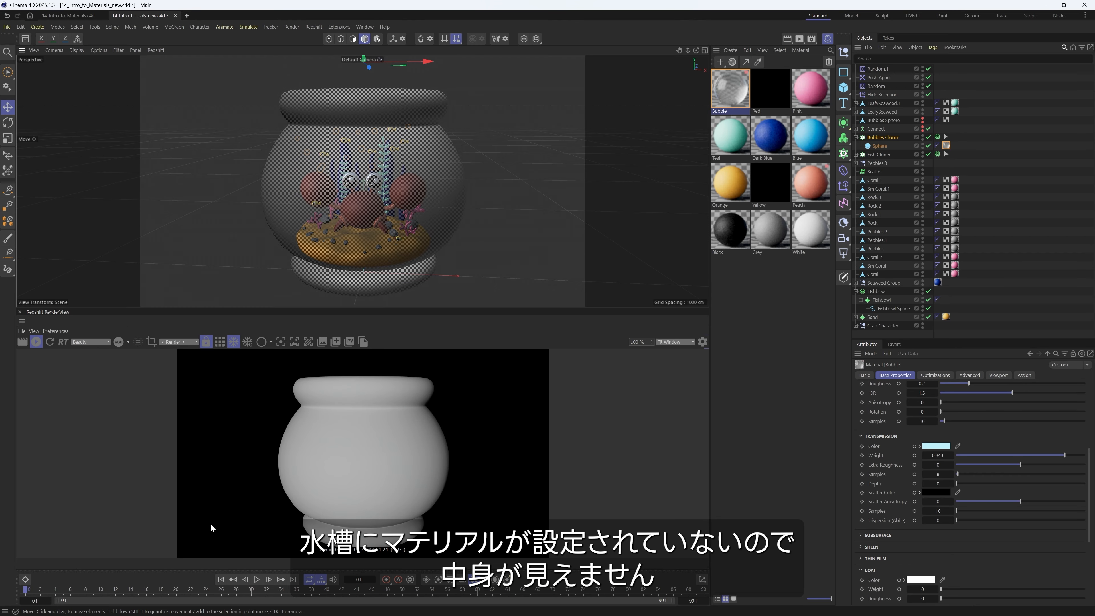
Step: Search the Redshift material presets for "glass" and compare the results as enlarged thumbnails and as a list
{"action": "left_click", "coordinate": [764, 353]}
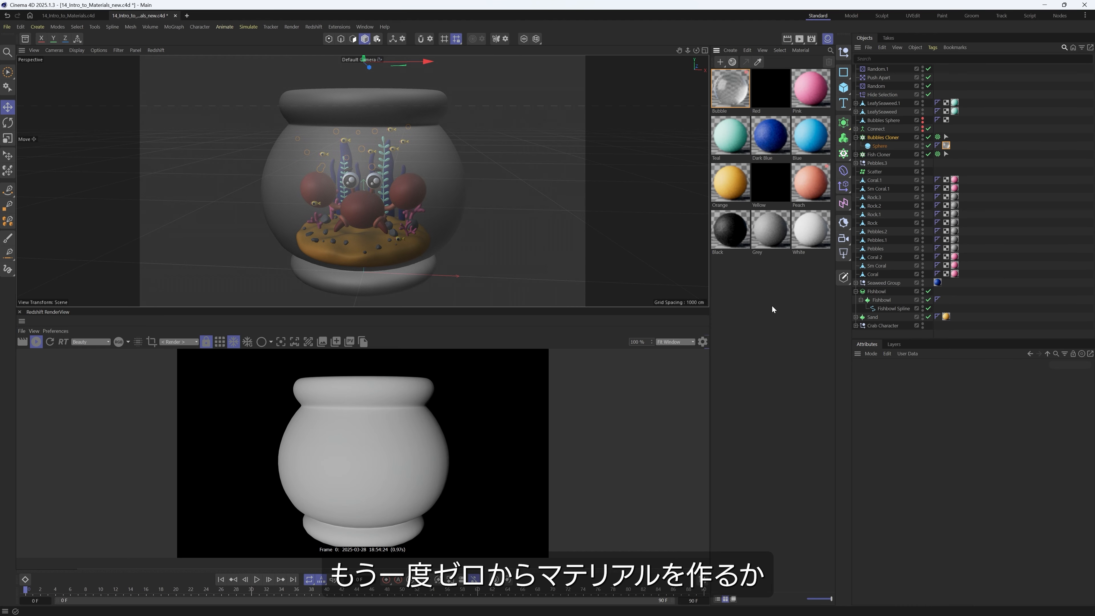
{"action": "left_click", "coordinate": [732, 62]}
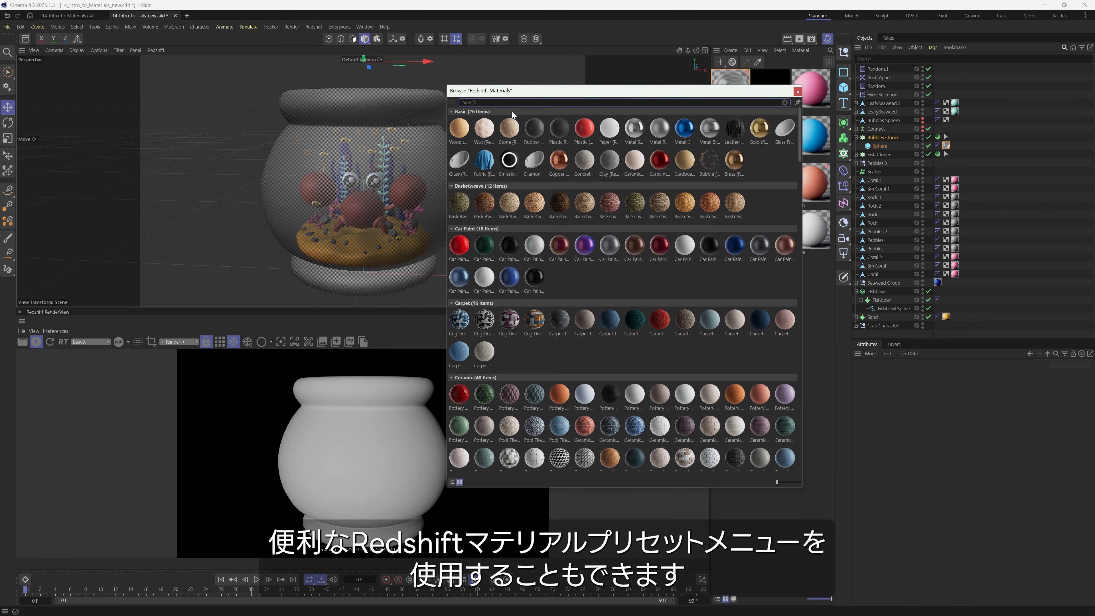
{"action": "type", "text": "g"}
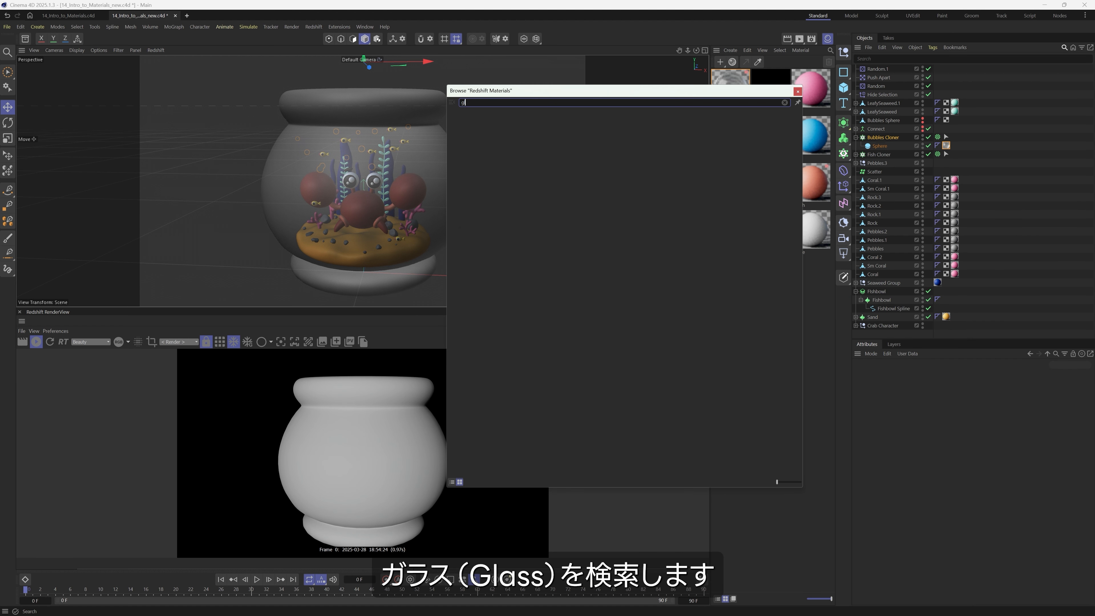
{"action": "type", "text": "lass"}
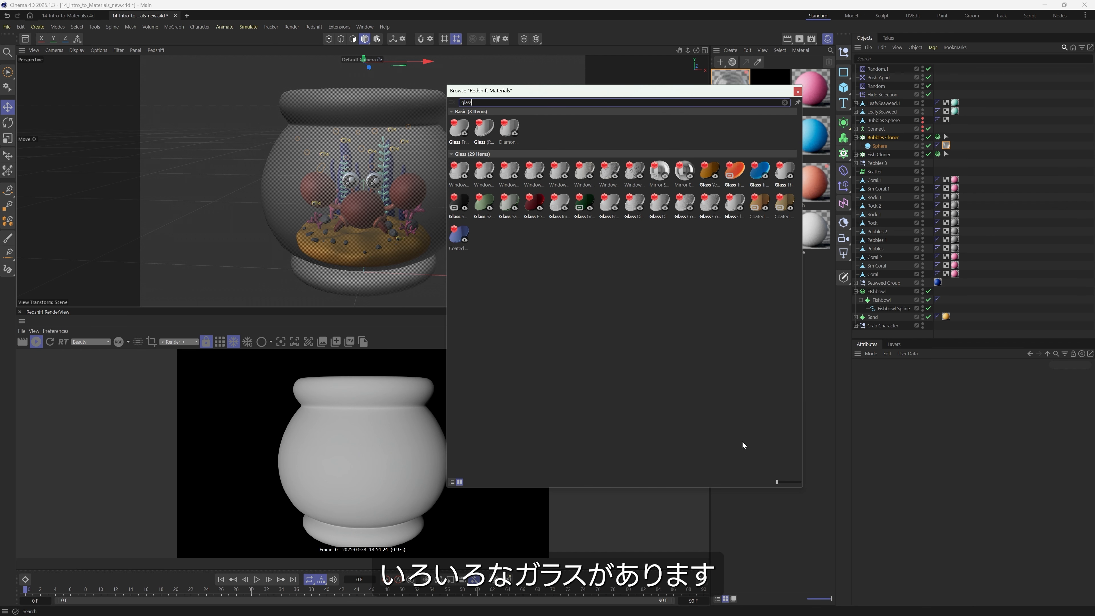
{"action": "left_click_drag", "start_coordinate": [777, 482], "coordinate": [789, 482]}
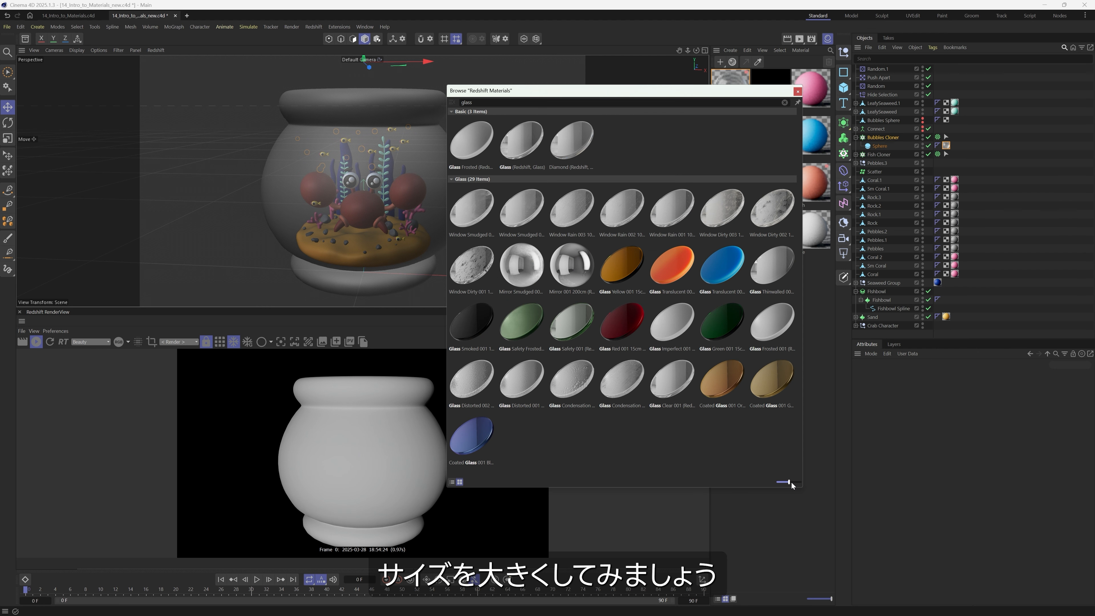
{"action": "left_click_drag", "start_coordinate": [671, 487], "coordinate": [671, 552]}
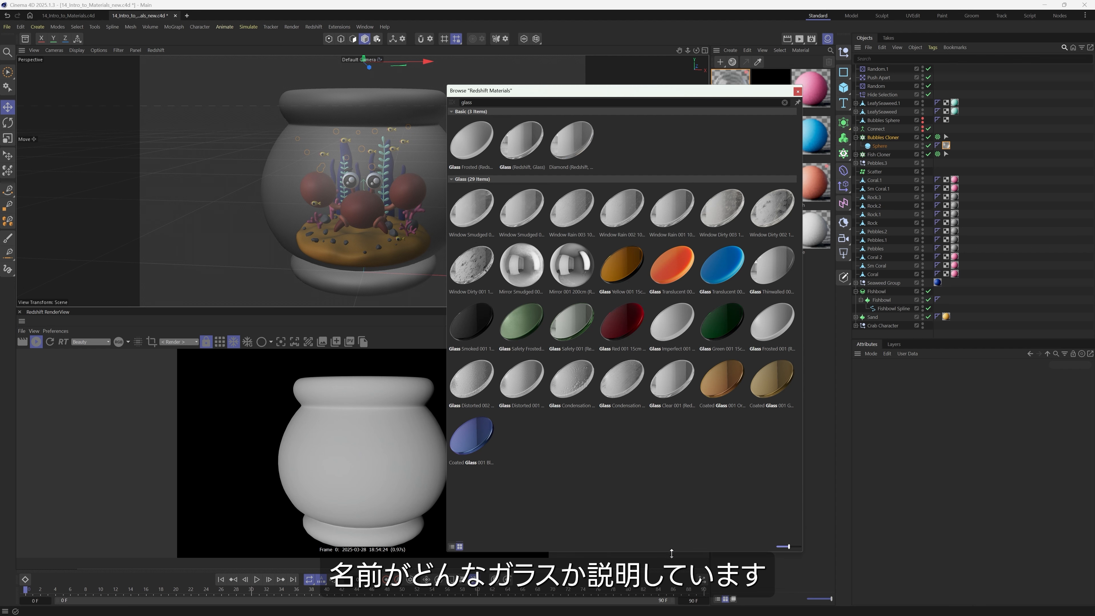
{"action": "left_click", "coordinate": [451, 545]}
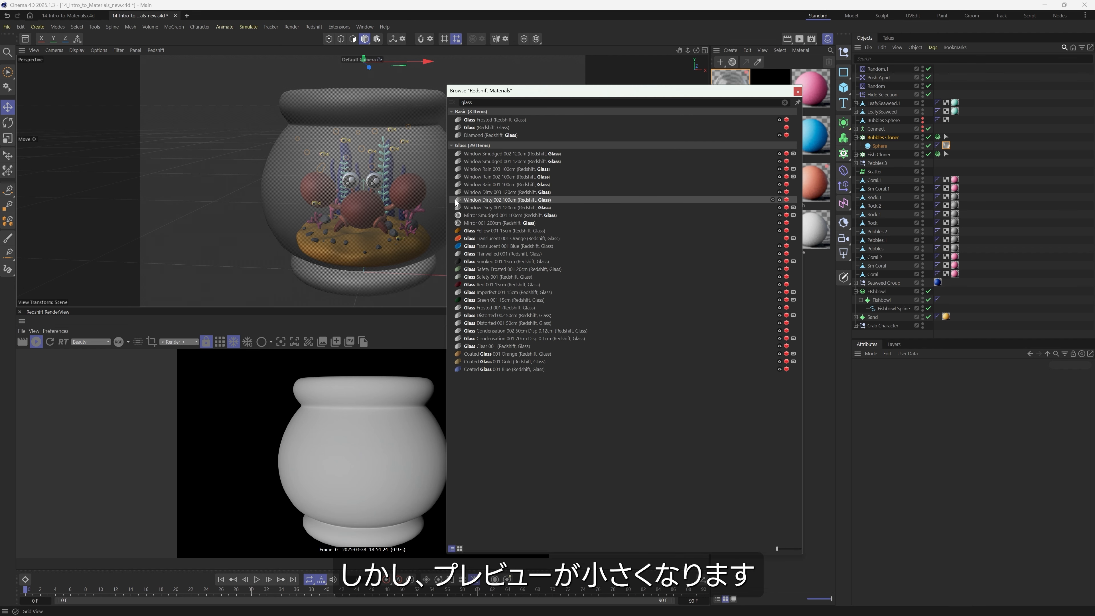
{"action": "left_click", "coordinate": [459, 549]}
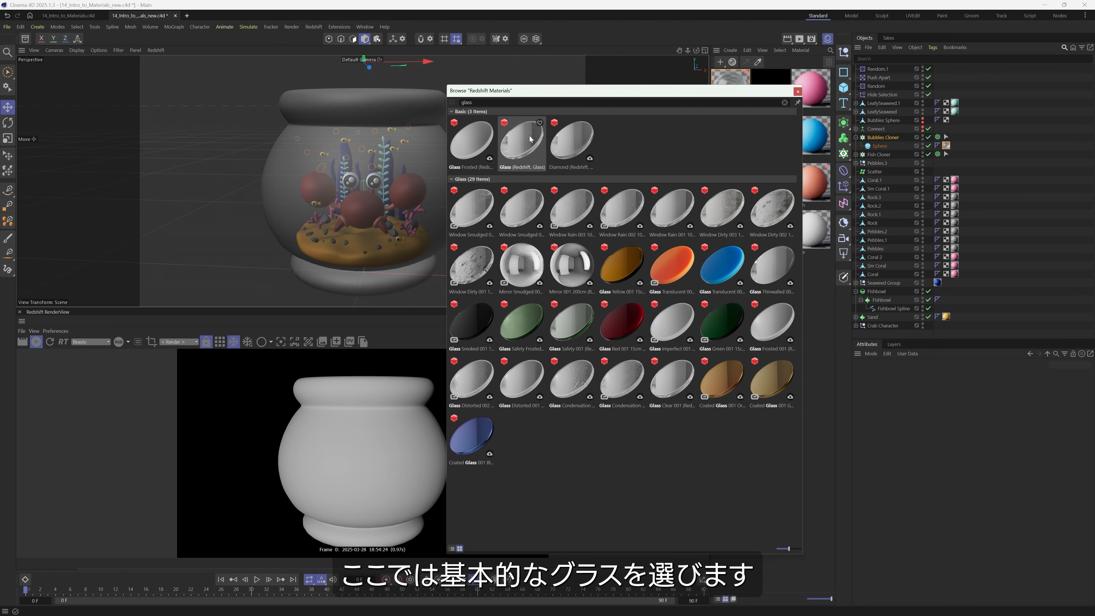
Step: Load the basic Glass preset into the scene and apply it to the fishbowl
{"action": "double_click", "coordinate": [521, 143]}
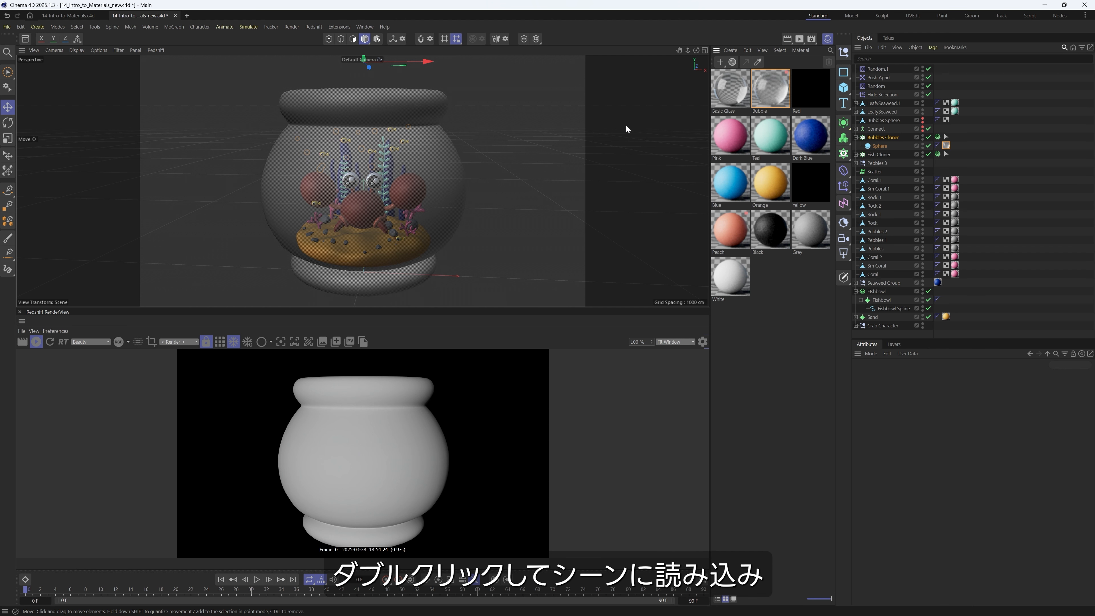
{"action": "left_click", "coordinate": [732, 98]}
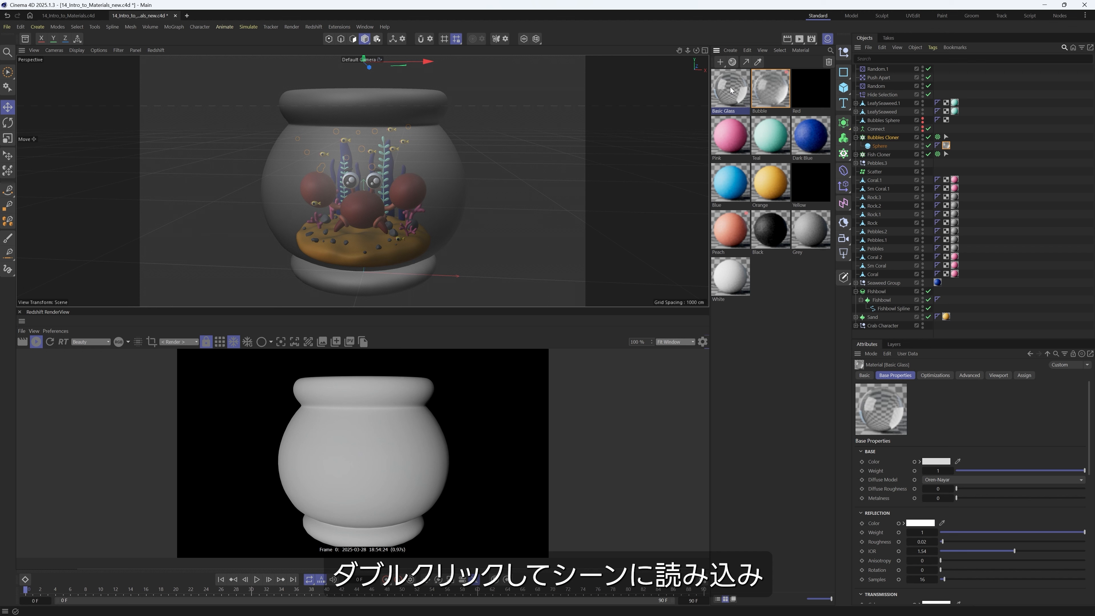
{"action": "left_click_drag", "start_coordinate": [727, 98], "coordinate": [418, 158]}
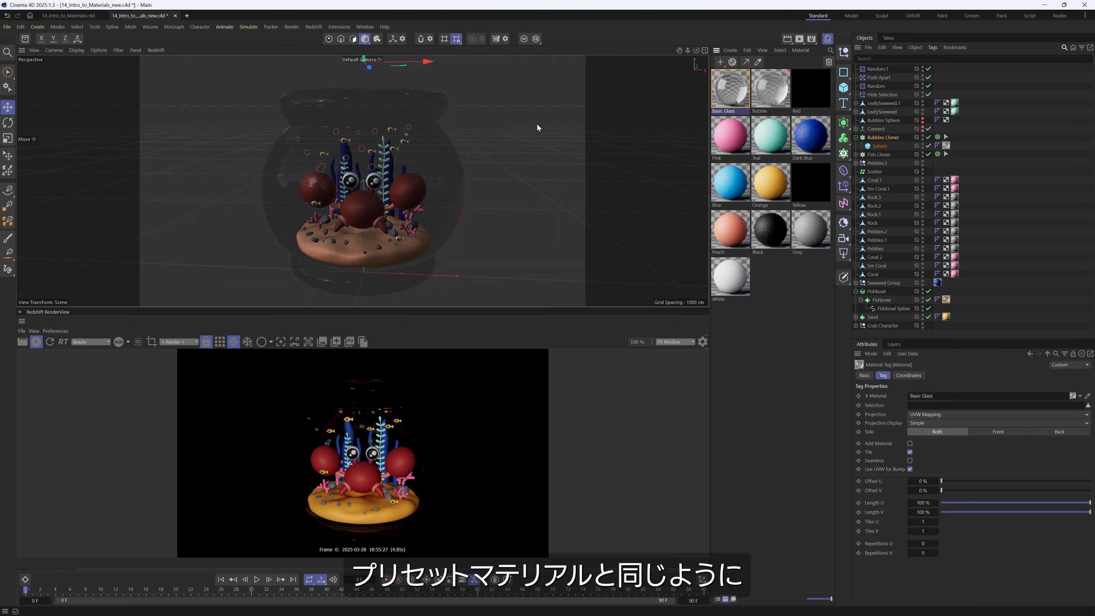
Step: Search the Asset Browser for "back" and add the Studio Backdrop model to the scene
{"action": "left_click", "coordinate": [26, 41]}
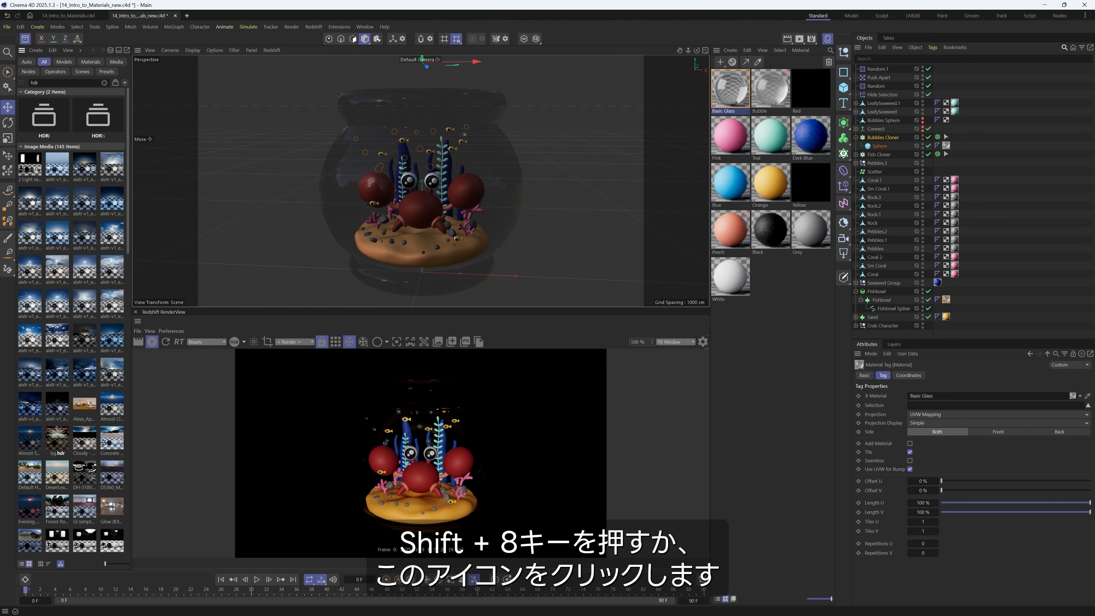
{"action": "left_click", "coordinate": [104, 83]}
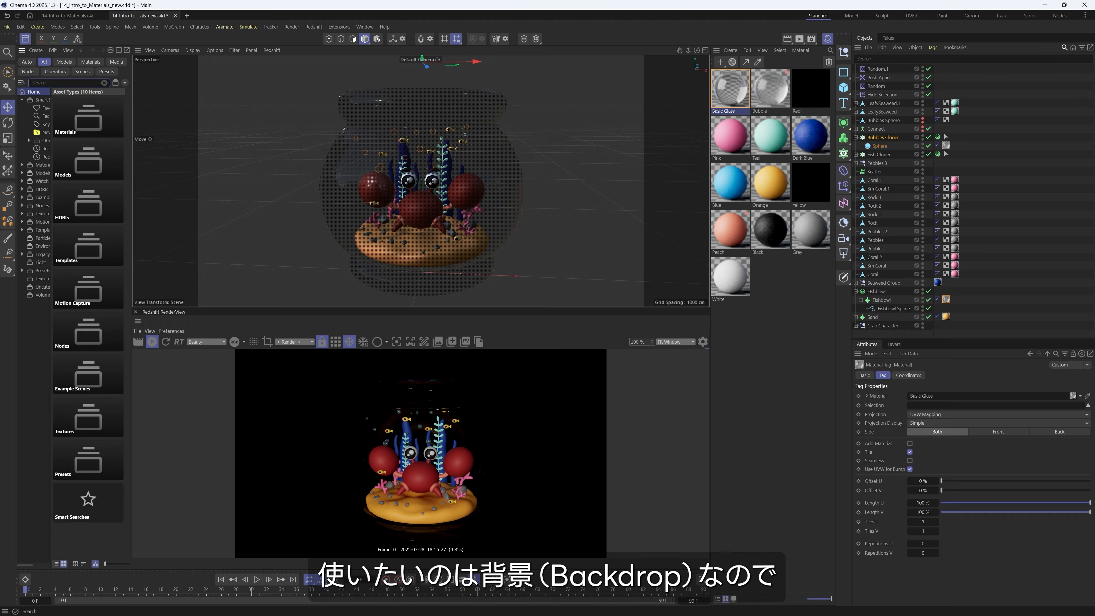
{"action": "type", "text": "back"}
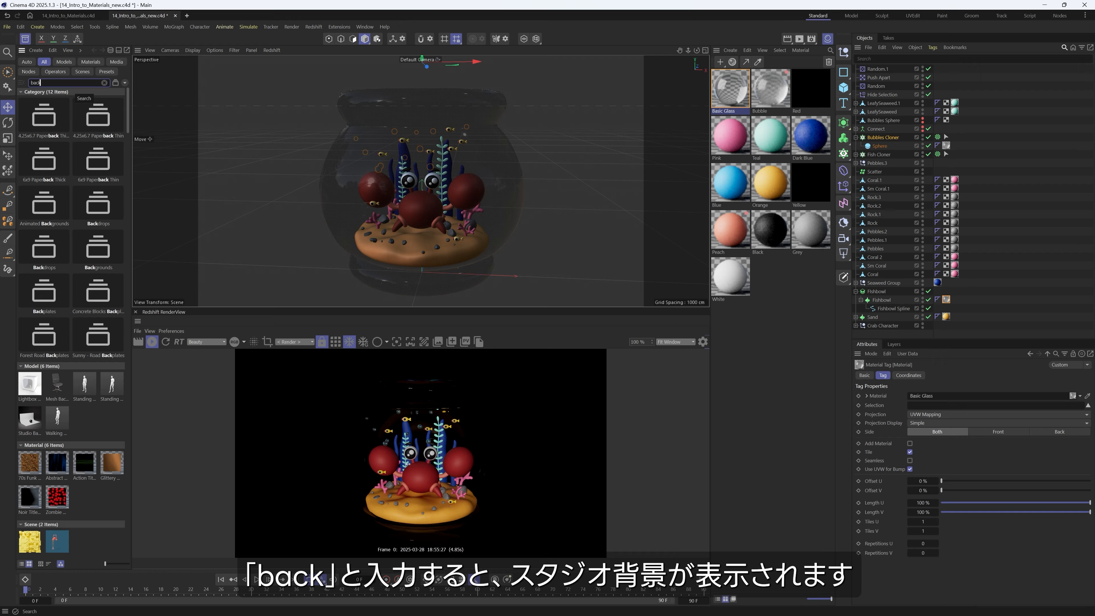
{"action": "double_click", "coordinate": [30, 429]}
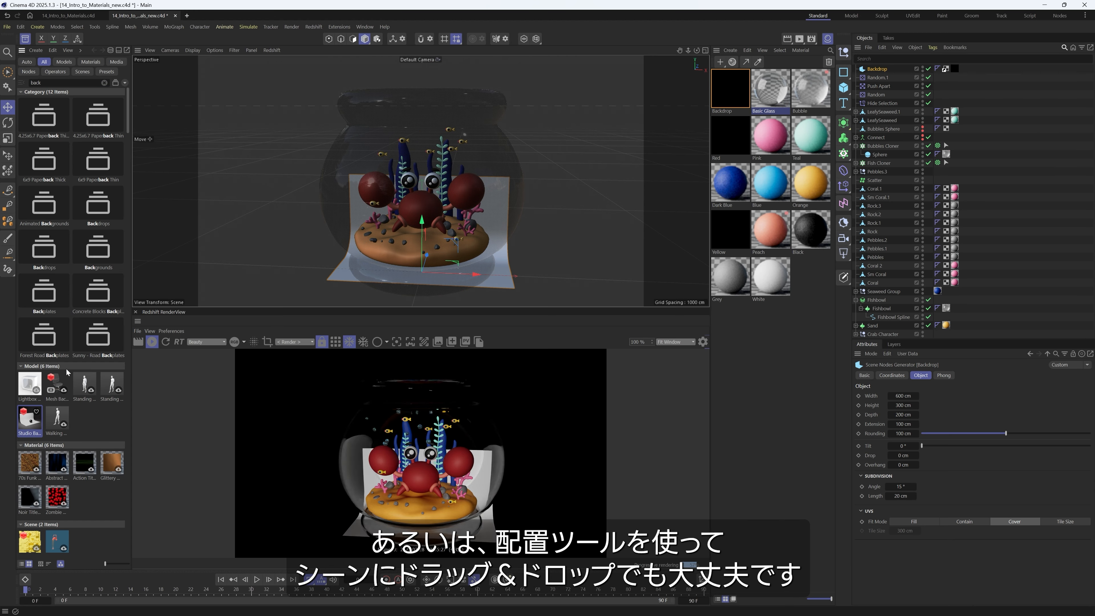
Step: Try placing a second Studio Backdrop directly in the viewport with the Place tool and delete that copy
{"action": "left_click_drag", "start_coordinate": [28, 423], "coordinate": [713, 298]}
{"action": "left_click_drag", "start_coordinate": [767, 315], "coordinate": [420, 270]}
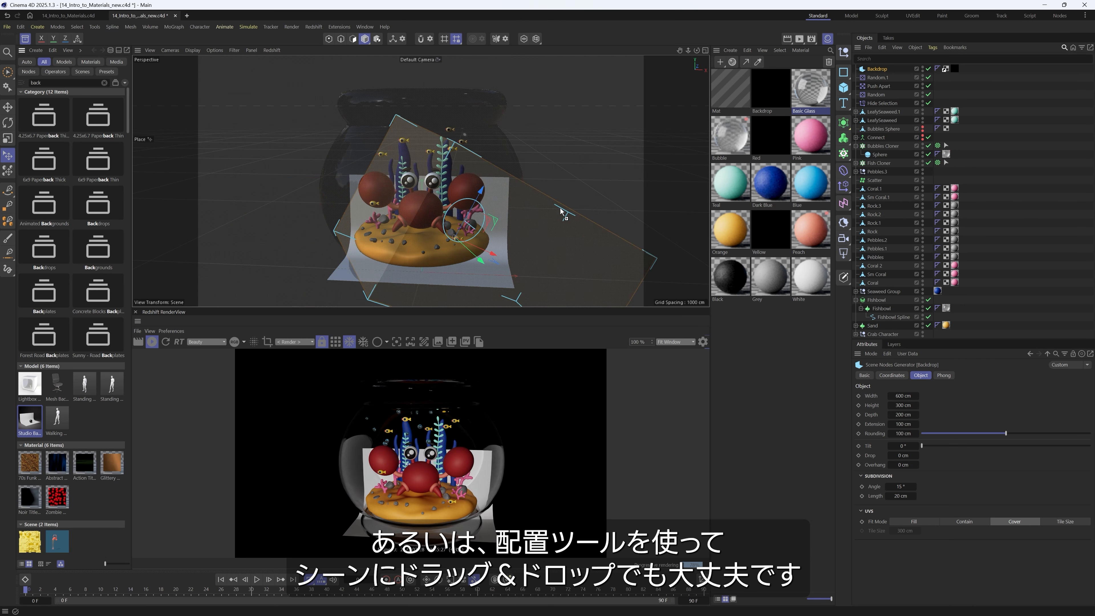
{"action": "left_click_drag", "start_coordinate": [1021, 173], "coordinate": [1021, 173]}
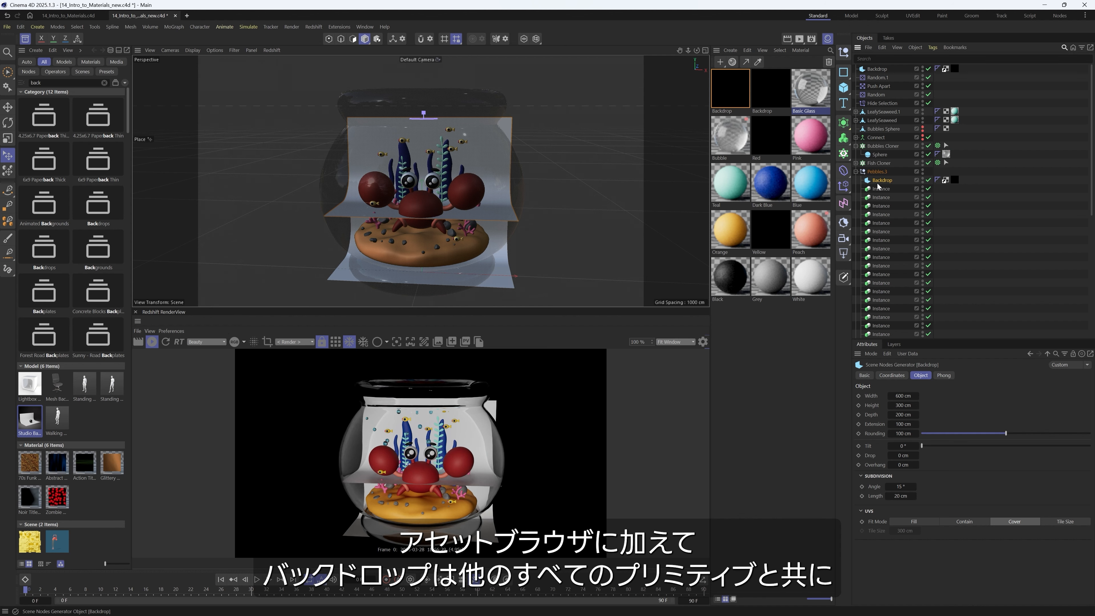
{"action": "key", "text": "Delete"}
Step: Look up the Backdrop among the primitives and scale the scene's existing Backdrop uniformly to about twice its size
{"action": "left_click", "coordinate": [844, 88]}
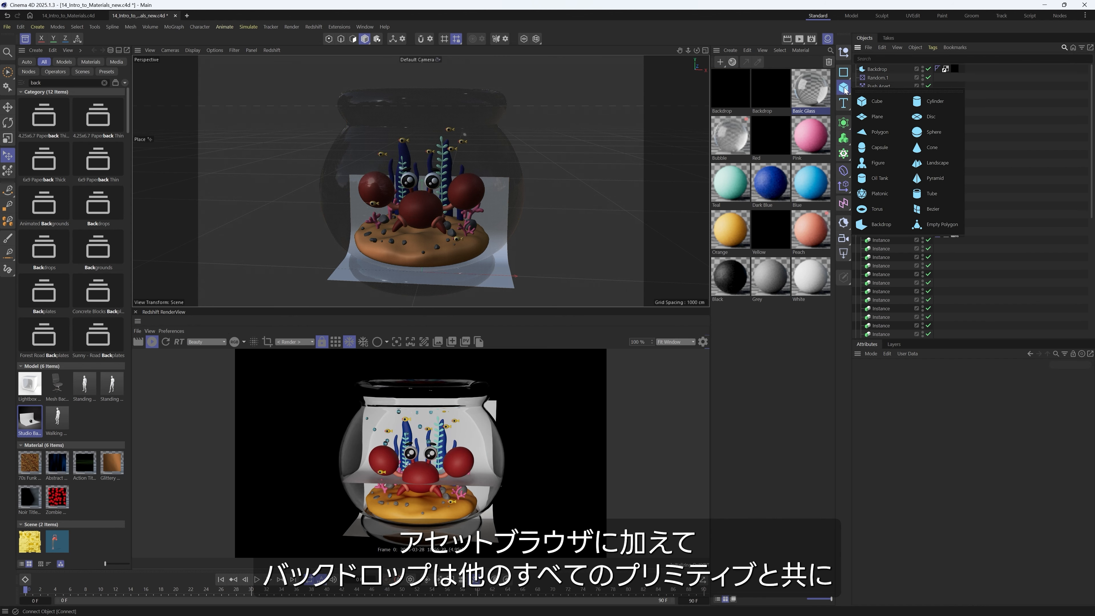
{"action": "left_click", "coordinate": [888, 226]}
{"action": "key", "text": "t"}
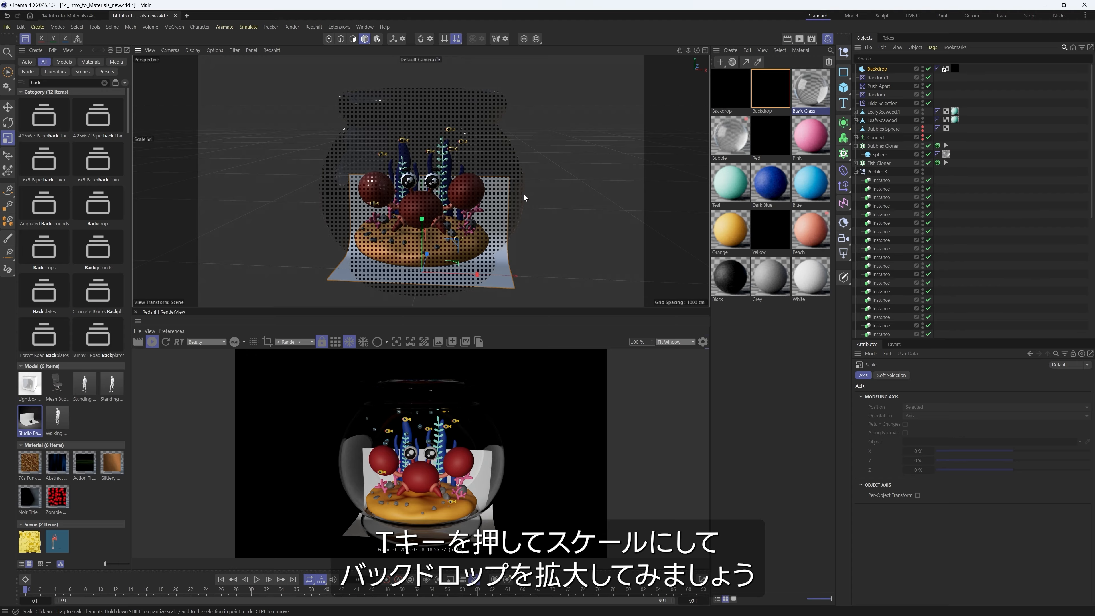
{"action": "left_click_drag", "start_coordinate": [359, 265], "coordinate": [538, 225]}
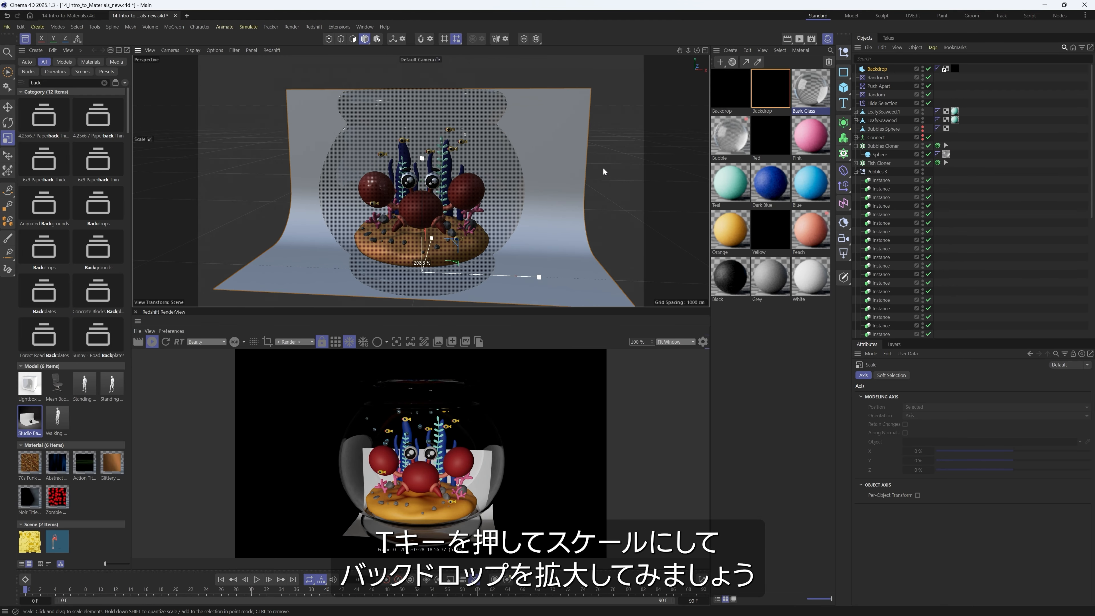
Step: Scale the Backdrop up uniformly until it fills the rendered background, and show it in the four-view layout
{"action": "left_click_drag", "start_coordinate": [603, 169], "coordinate": [525, 267]}
{"action": "left_click", "coordinate": [706, 50]}
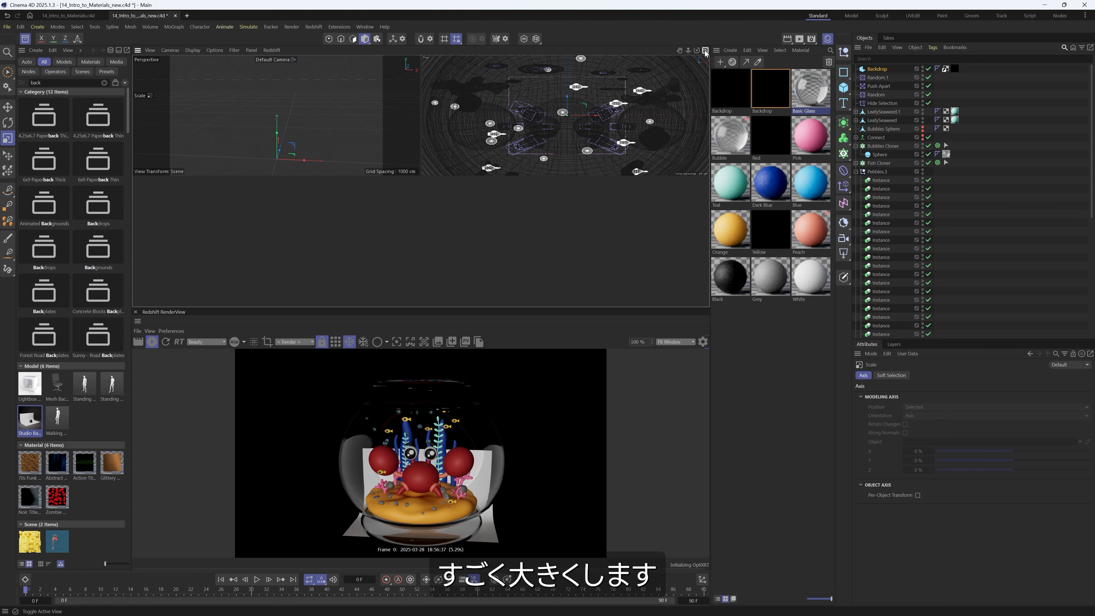
{"action": "key", "text": "e"}
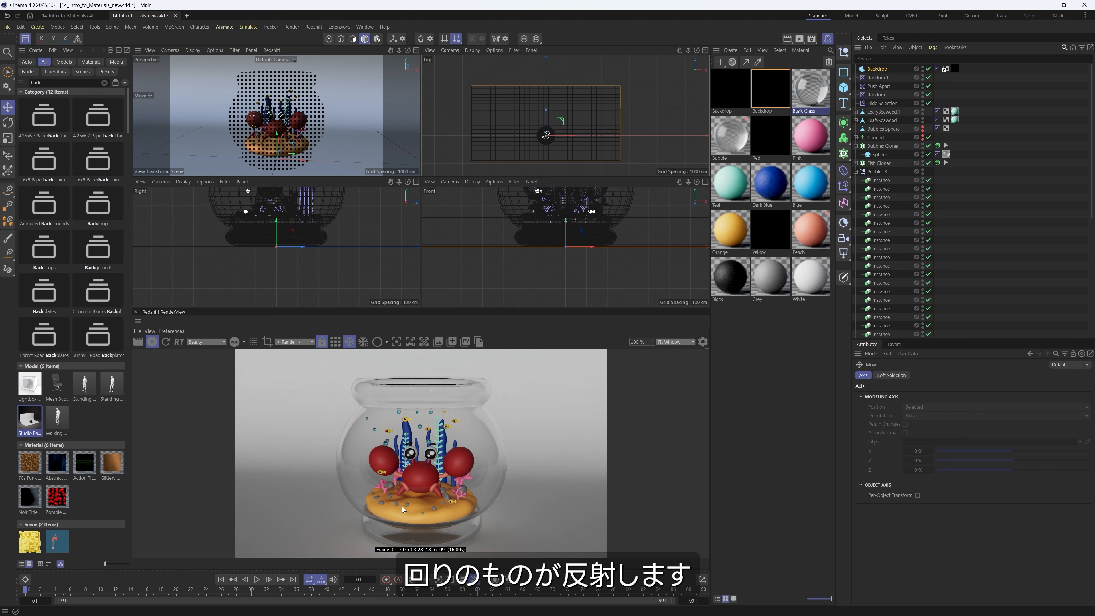
Step: Pause the live render and set the Backdrop's width to about 5365 cm, rounding to 1318 cm and extension to 1335 cm
{"action": "left_click", "coordinate": [875, 70]}
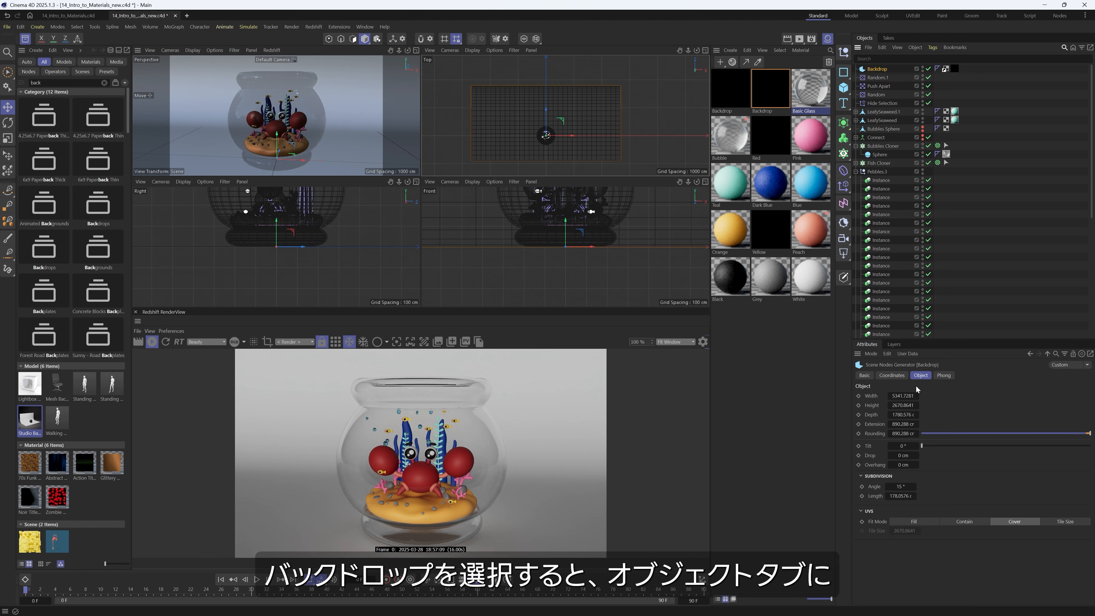
{"action": "left_click_drag", "start_coordinate": [886, 395], "coordinate": [943, 394]}
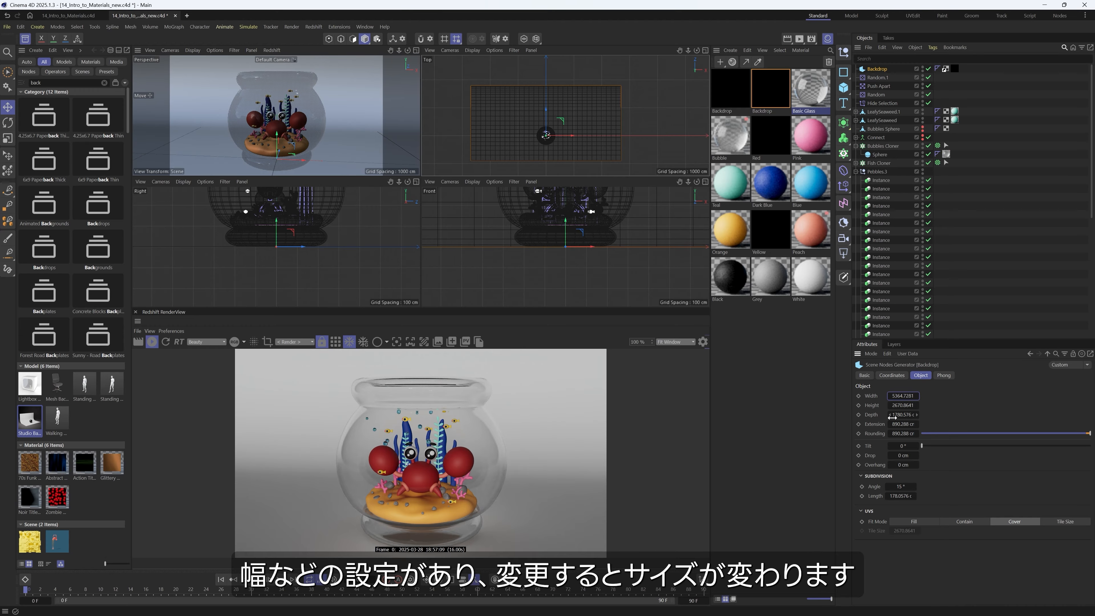
{"action": "left_click", "coordinate": [151, 343]}
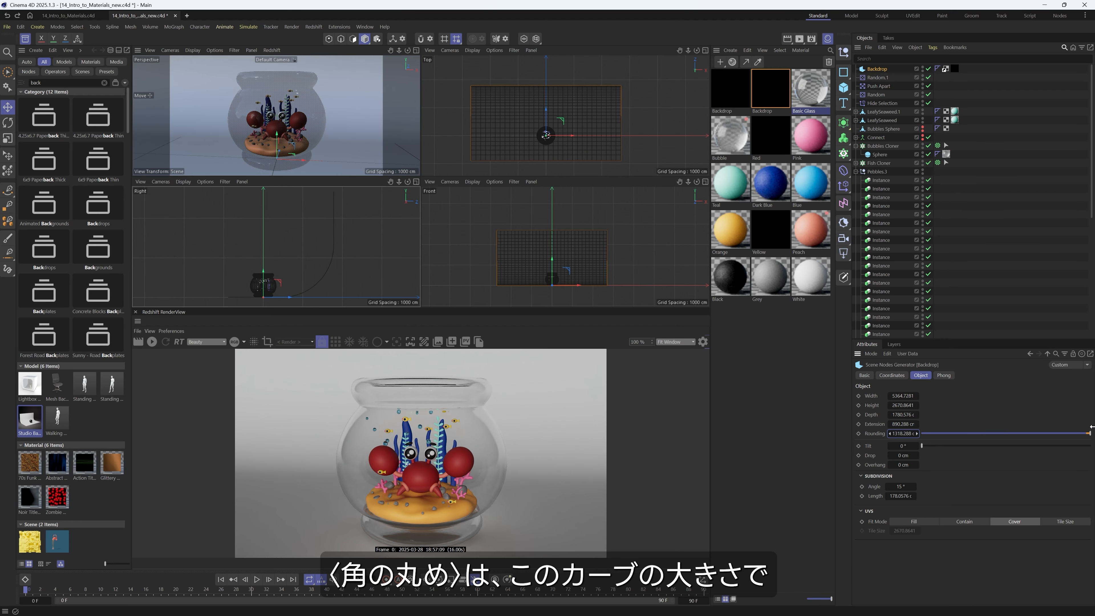
{"action": "left_click_drag", "start_coordinate": [962, 437], "coordinate": [1091, 436]}
{"action": "left_click_drag", "start_coordinate": [917, 425], "coordinate": [1091, 419]}
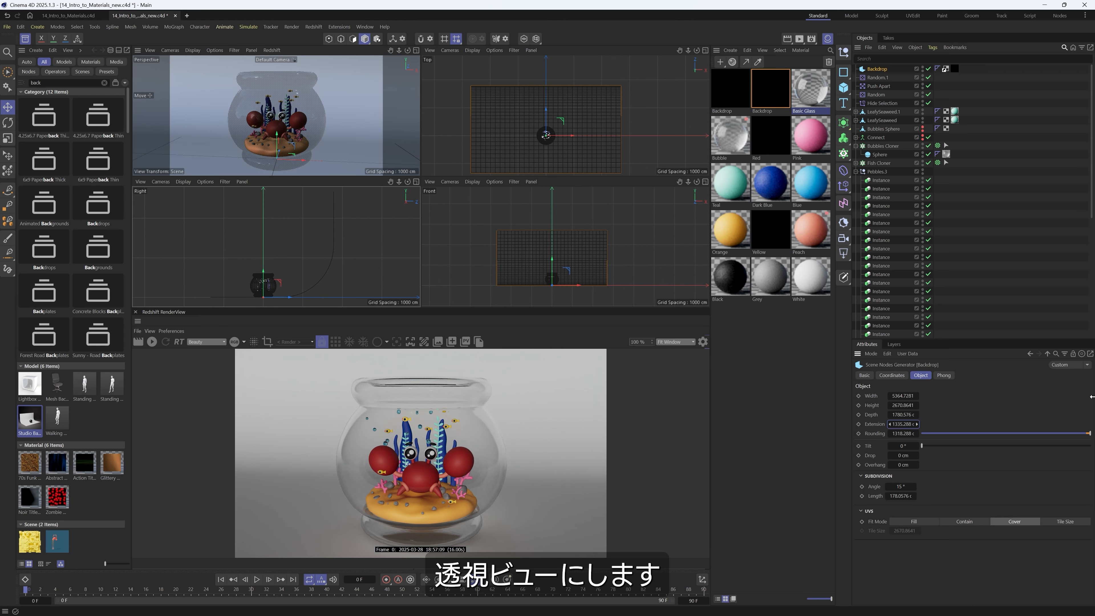
Step: In a single perspective view of the whole Backdrop, lengthen its floor by setting the extension to about 1761 cm
{"action": "left_click_drag", "start_coordinate": [360, 136], "coordinate": [328, 142], "text": "alt"}
{"action": "right_click_drag", "start_coordinate": [363, 140], "coordinate": [304, 146], "text": "alt"}
{"action": "left_click", "coordinate": [415, 50]}
{"action": "right_click_drag", "start_coordinate": [447, 128], "coordinate": [427, 129], "text": "alt"}
{"action": "left_click_drag", "start_coordinate": [427, 129], "coordinate": [388, 133], "text": "alt"}
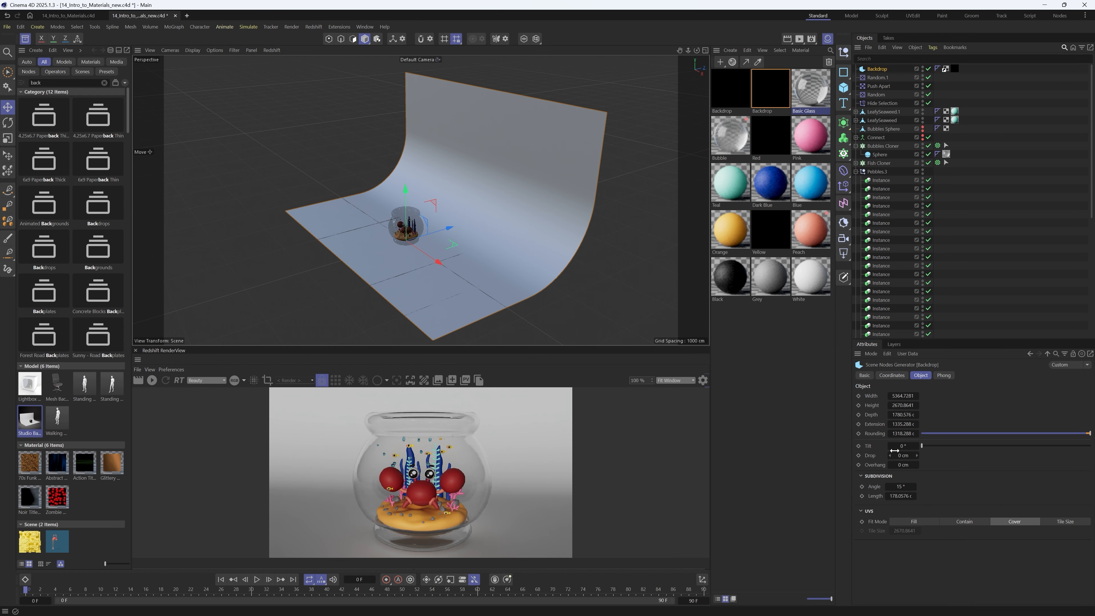
{"action": "left_click_drag", "start_coordinate": [896, 425], "coordinate": [1066, 411]}
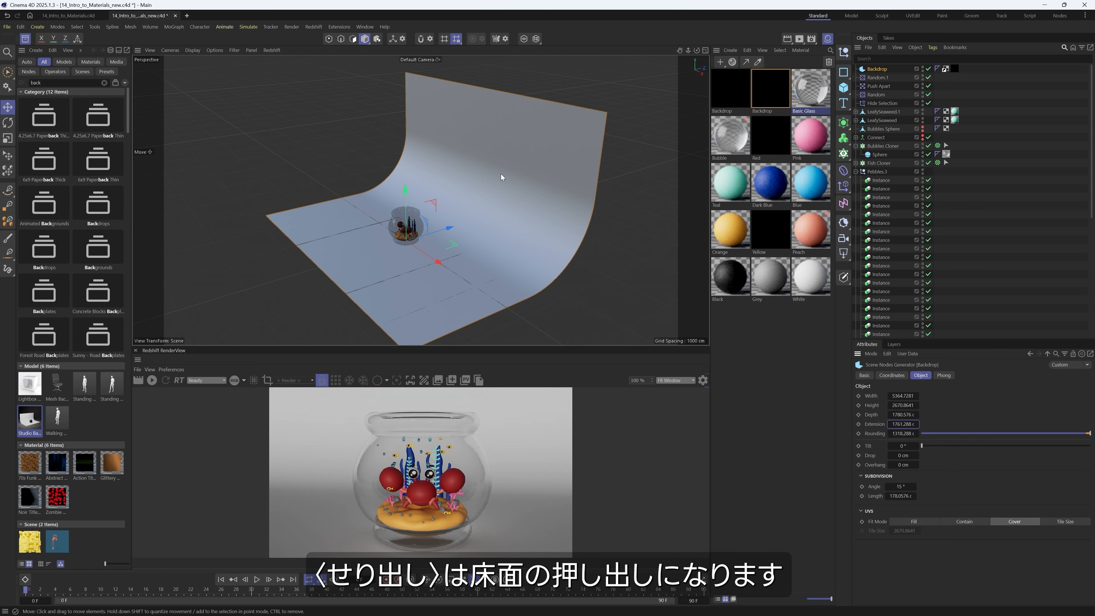
Step: Enlarge the Backdrop to about 5592 cm wide, 3121 cm high and 2360 cm deep, try a Drop of -70 cm and reset it to 0
{"action": "left_click_drag", "start_coordinate": [896, 396], "coordinate": [1091, 393]}
{"action": "left_click_drag", "start_coordinate": [903, 415], "coordinate": [964, 414]}
{"action": "left_click_drag", "start_coordinate": [908, 459], "coordinate": [891, 461]}
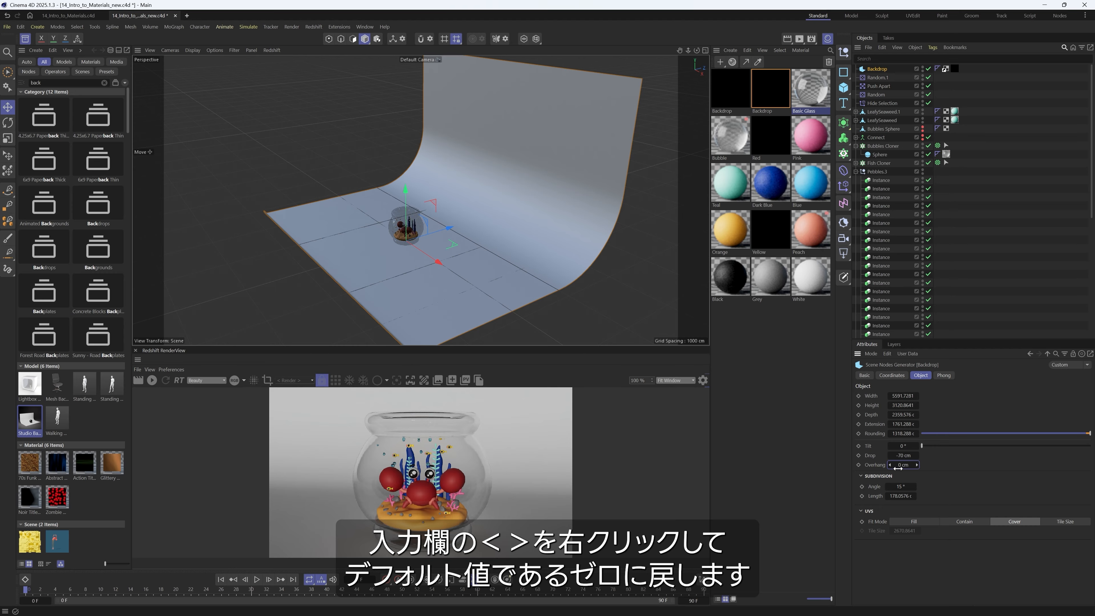
{"action": "right_click", "coordinate": [918, 456]}
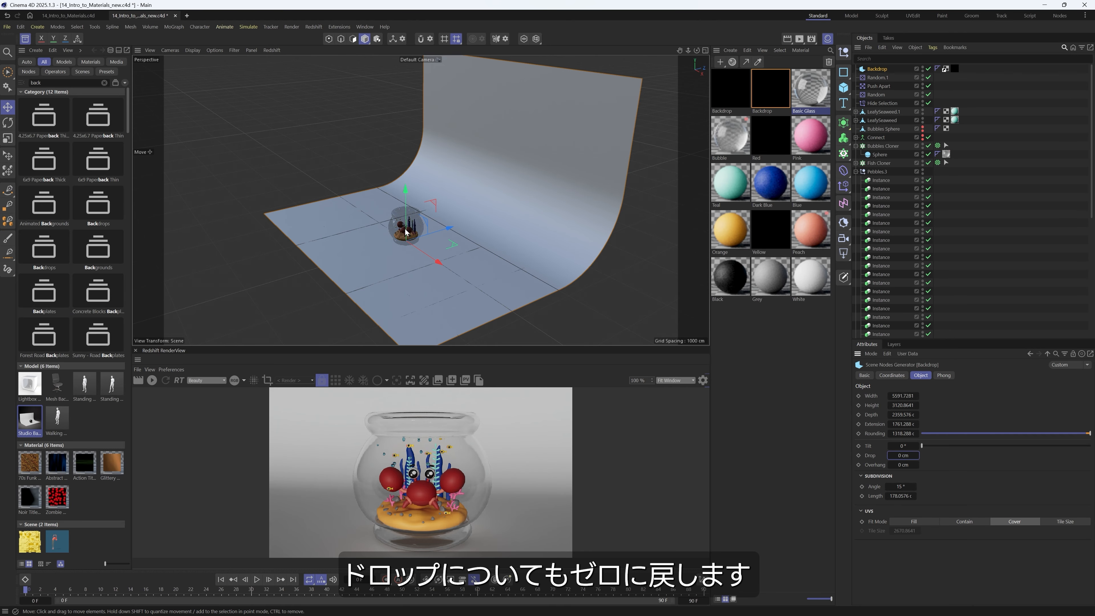
Step: Close the Asset Browser, restart the live render with the fishbowl framed from the front, and enlarge the render view
{"action": "left_click_drag", "start_coordinate": [396, 237], "coordinate": [448, 233], "text": "alt"}
{"action": "right_click_drag", "start_coordinate": [401, 235], "coordinate": [428, 259], "text": "alt"}
{"action": "middle_click_drag", "start_coordinate": [410, 255], "coordinate": [427, 245], "text": "alt"}
{"action": "right_click_drag", "start_coordinate": [416, 245], "coordinate": [439, 245], "text": "alt"}
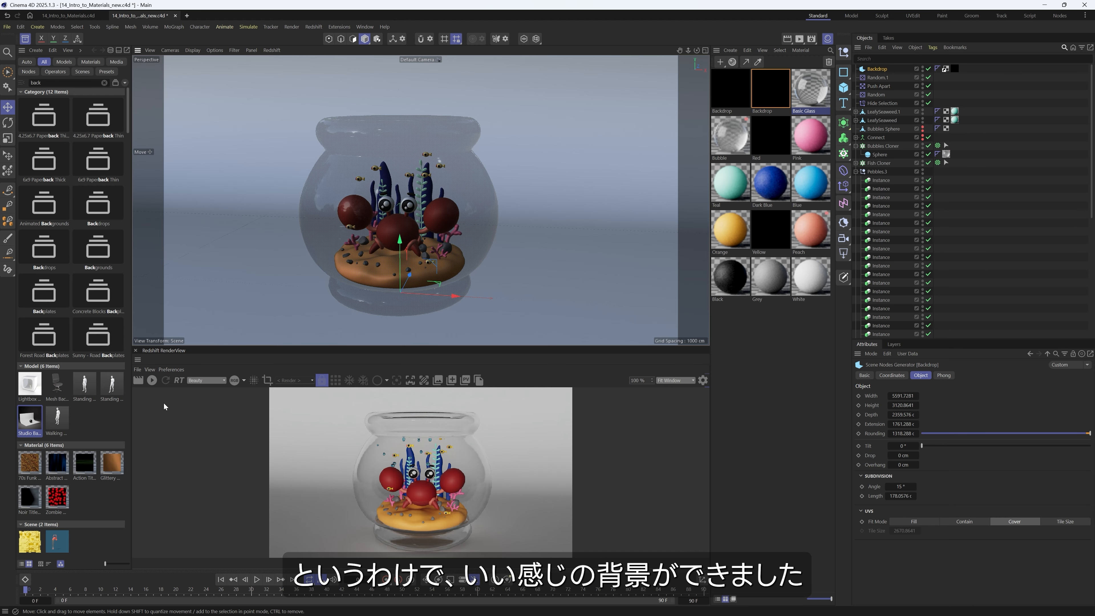
{"action": "left_click", "coordinate": [25, 40]}
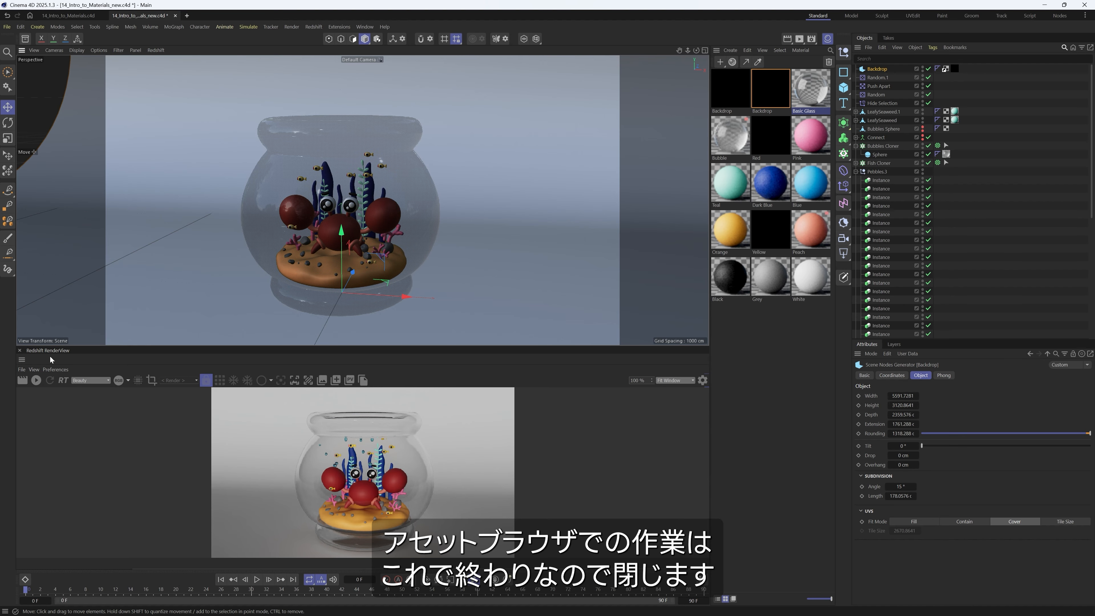
{"action": "left_click", "coordinate": [37, 380]}
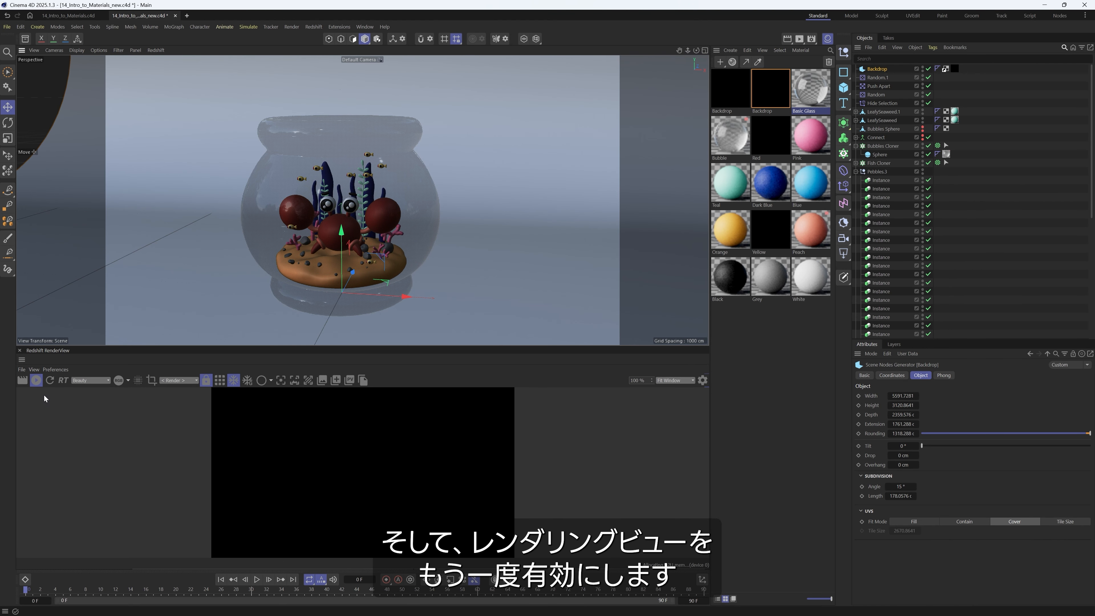
{"action": "mouse_move", "coordinate": [142, 347]}
{"action": "left_mouse_down"}
{"action": "mouse_move", "coordinate": [152, 223]}
{"action": "mouse_move", "coordinate": [174, 262]}
{"action": "mouse_move", "coordinate": [182, 243]}
{"action": "left_mouse_up"}
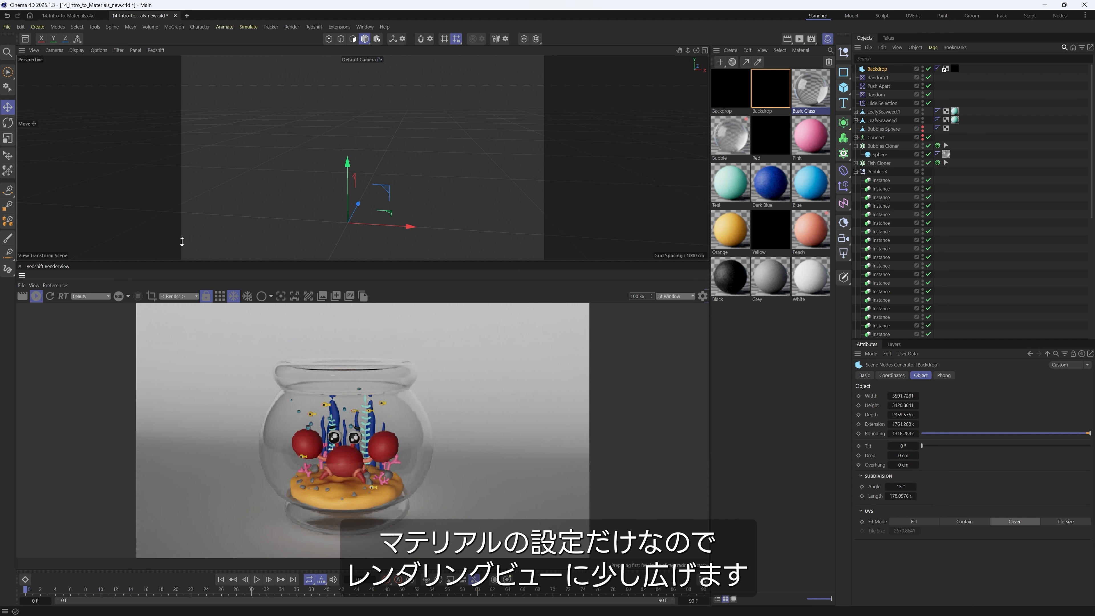
{"action": "left_click_drag", "start_coordinate": [182, 247], "coordinate": [184, 213]}
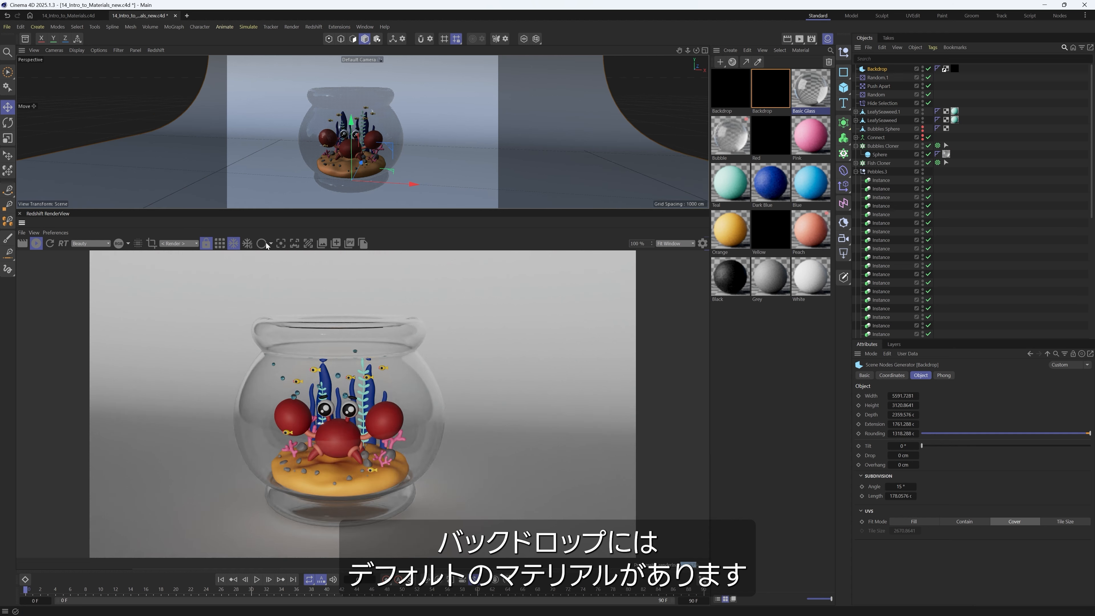
Step: Identify which Backdrop material the Backdrop object uses and delete the unused duplicate
{"action": "left_click", "coordinate": [733, 103]}
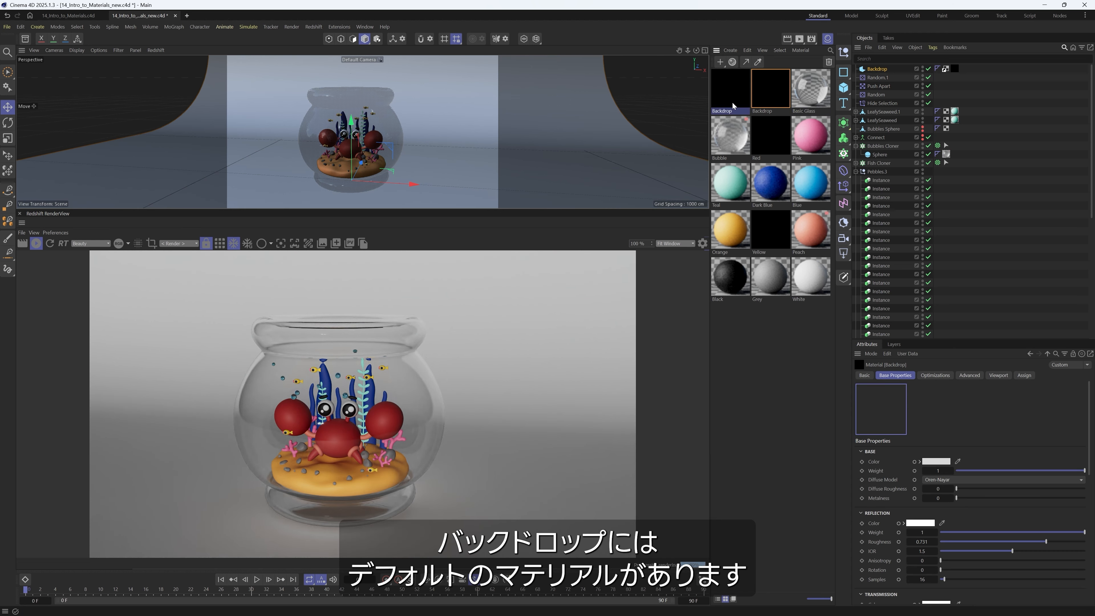
{"action": "left_click", "coordinate": [955, 69]}
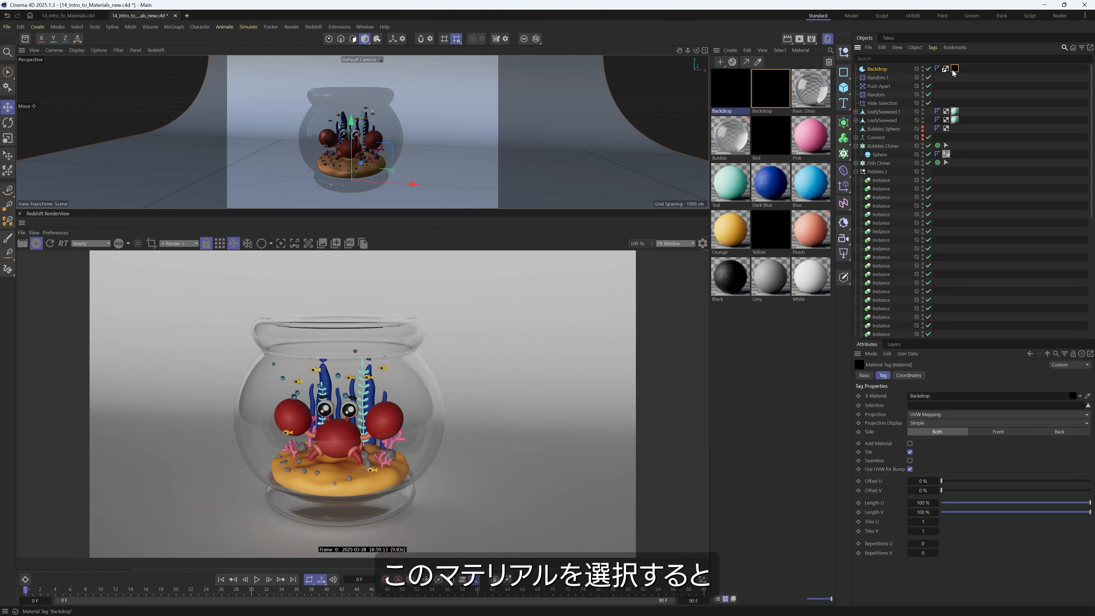
{"action": "left_click", "coordinate": [772, 92]}
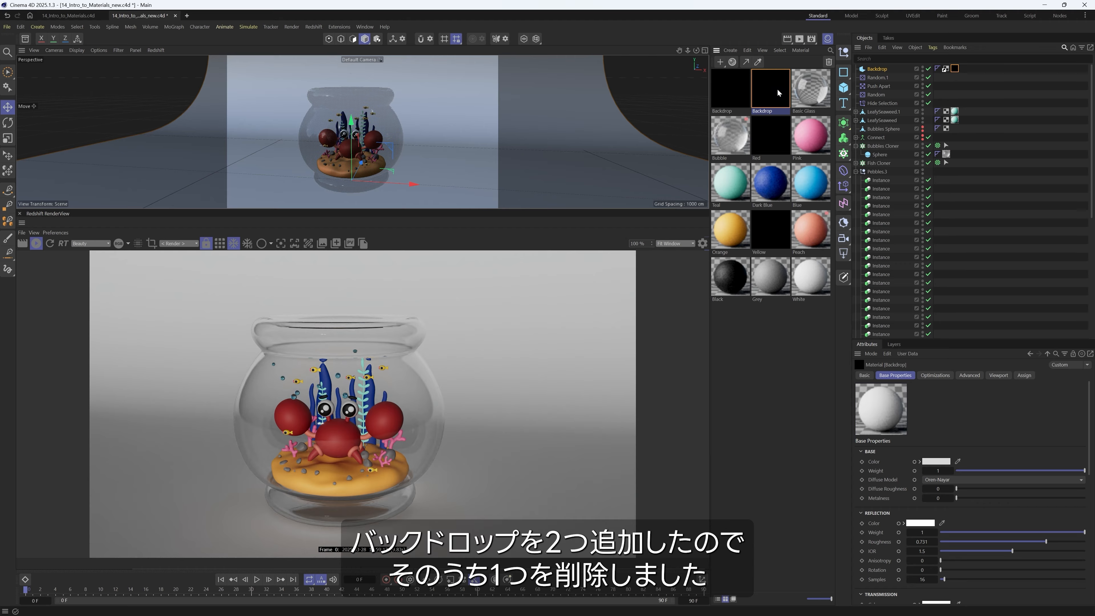
{"action": "left_click", "coordinate": [734, 96]}
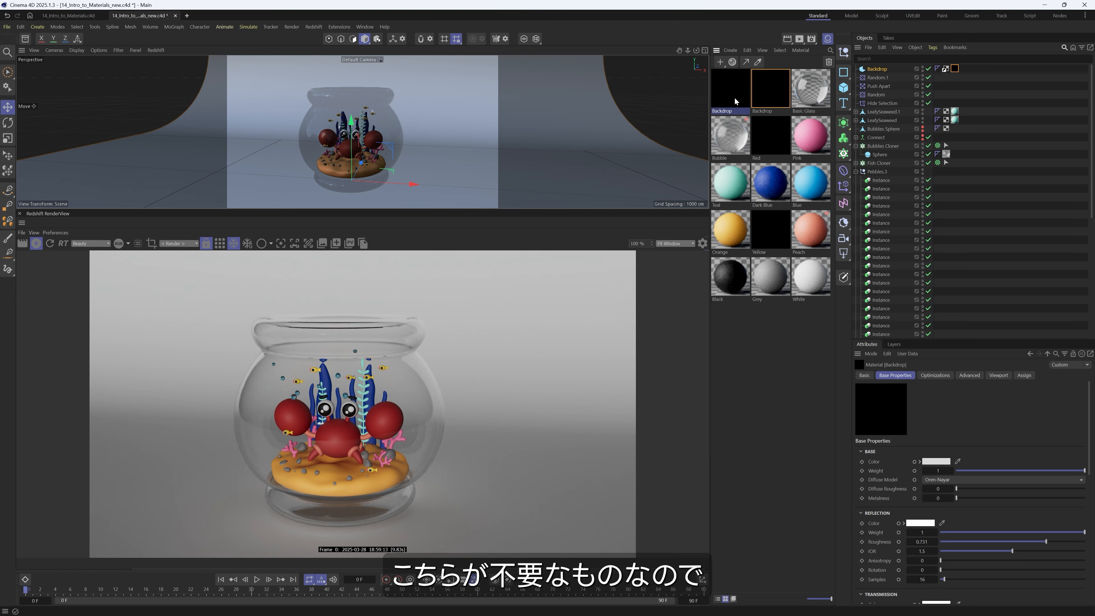
{"action": "key", "text": "Delete"}
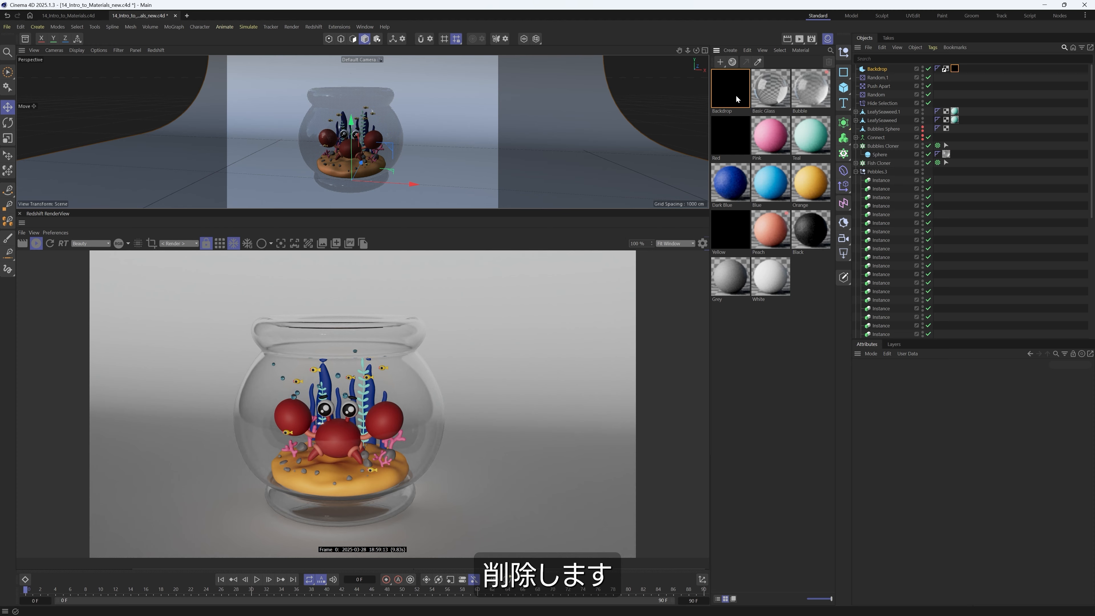
Step: Collapse the Pebbles.3 group and check which material is assigned to the Rock object, leaving nothing selected
{"action": "left_click", "coordinate": [856, 172]}
{"action": "left_click", "coordinate": [955, 223]}
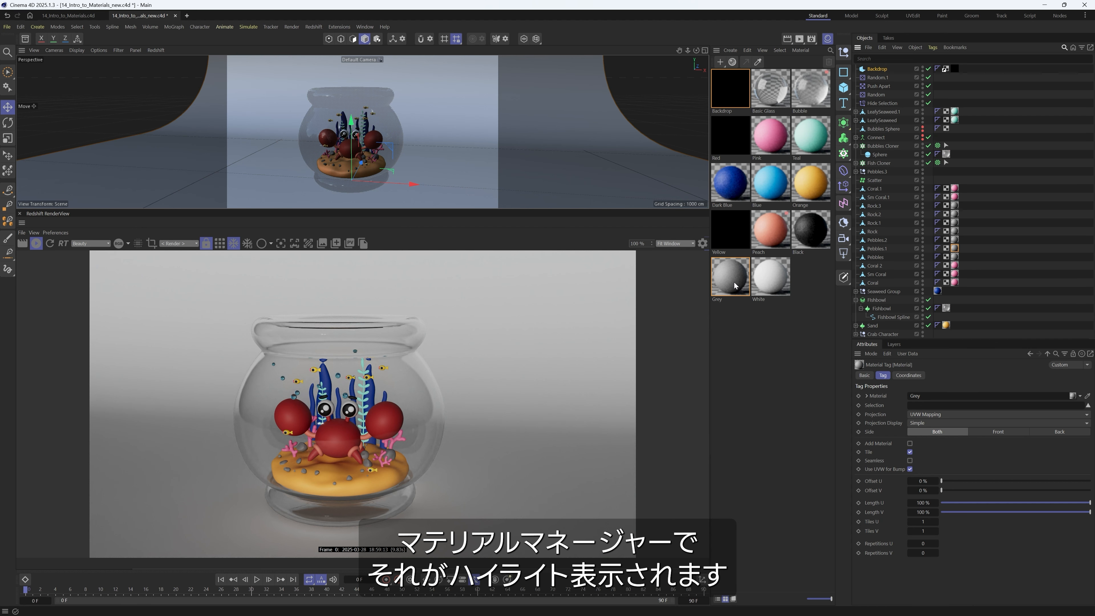
{"action": "left_click", "coordinate": [973, 87]}
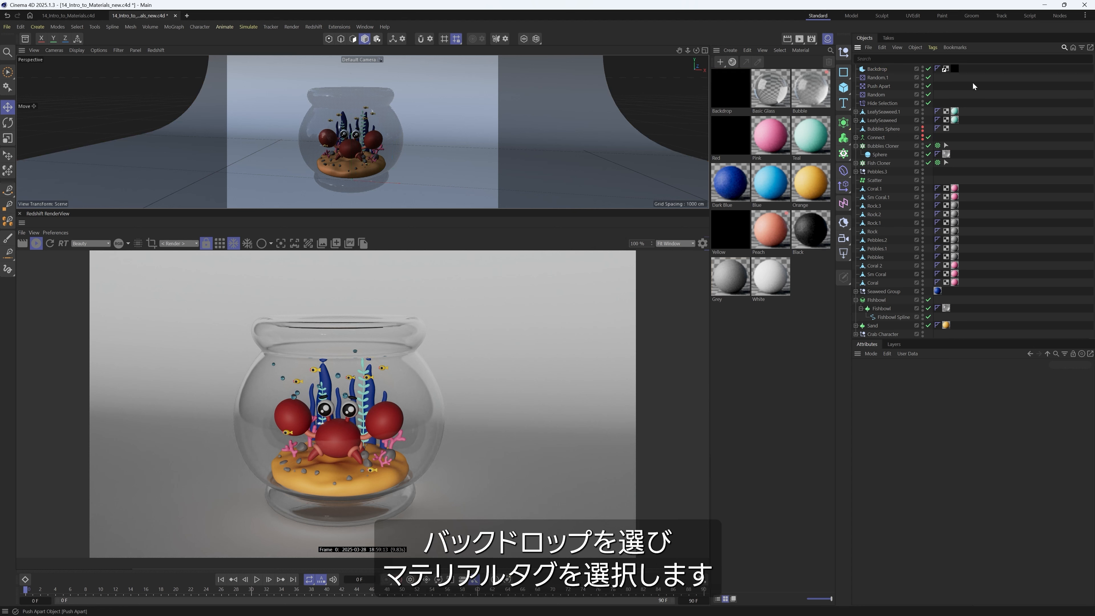
Step: Change the base color of the material assigned to the Backdrop to a bright blue
{"action": "left_click", "coordinate": [954, 69]}
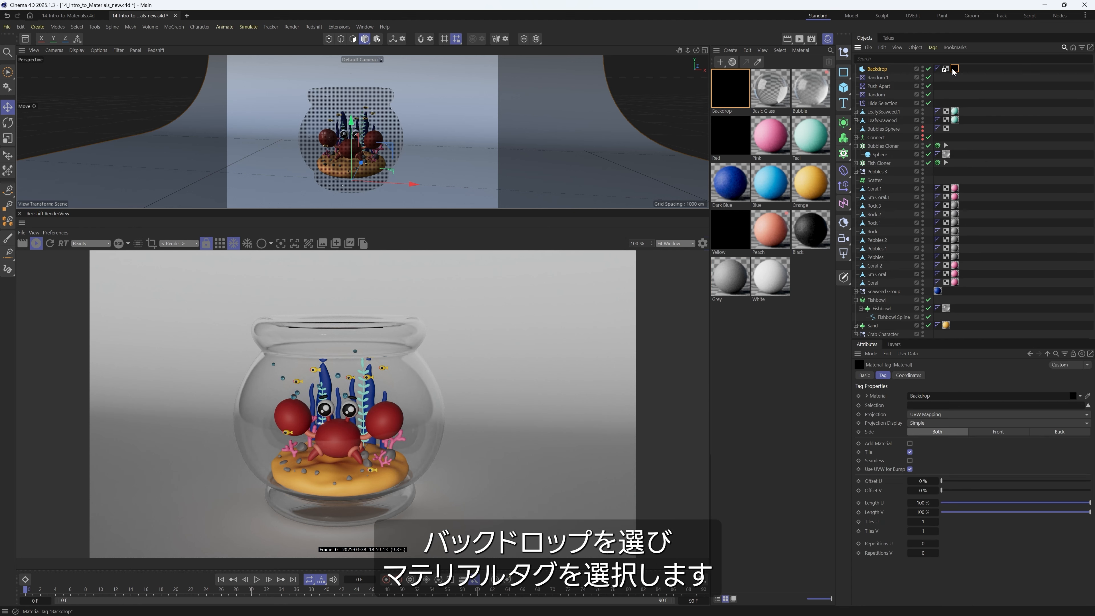
{"action": "left_click", "coordinate": [724, 93]}
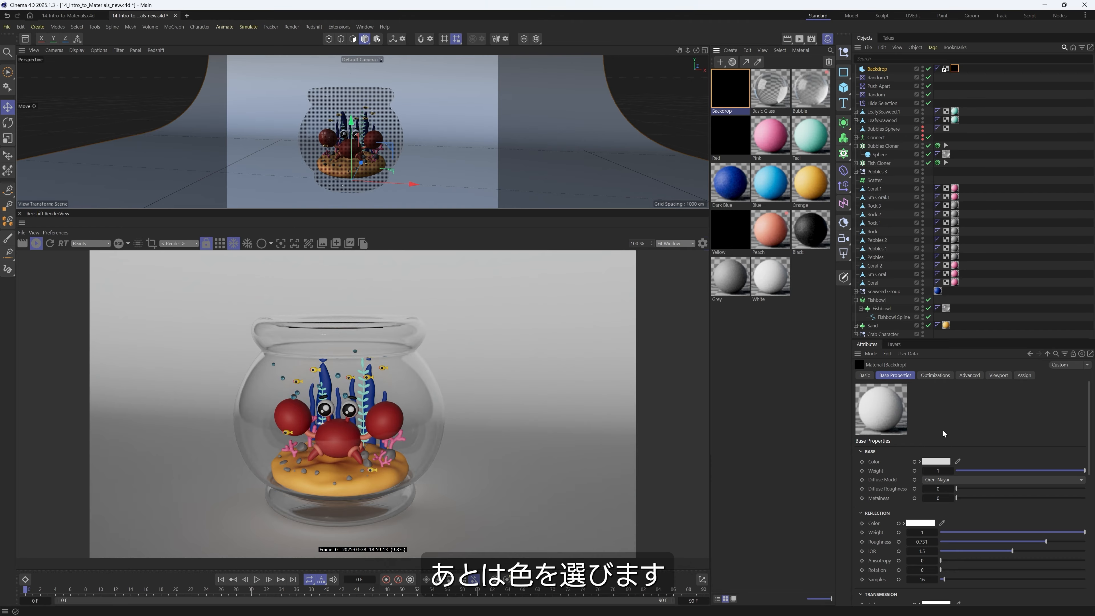
{"action": "left_click", "coordinate": [958, 461]}
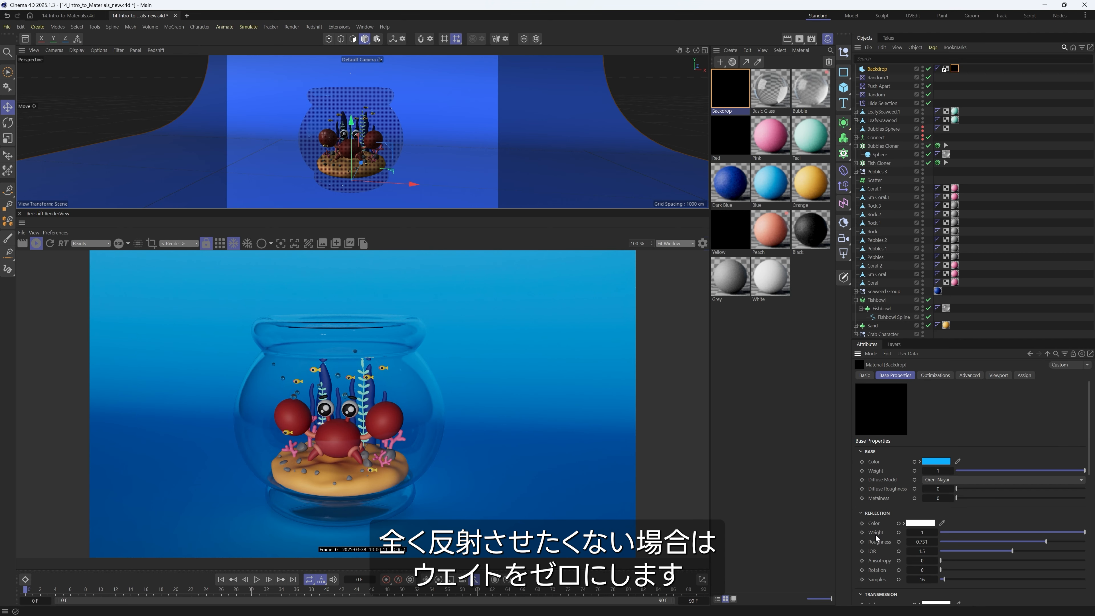
Step: Try a reflection weight of 0 on the Backdrop material and restore it to 1
{"action": "left_click_drag", "start_coordinate": [1053, 531], "coordinate": [995, 531]}
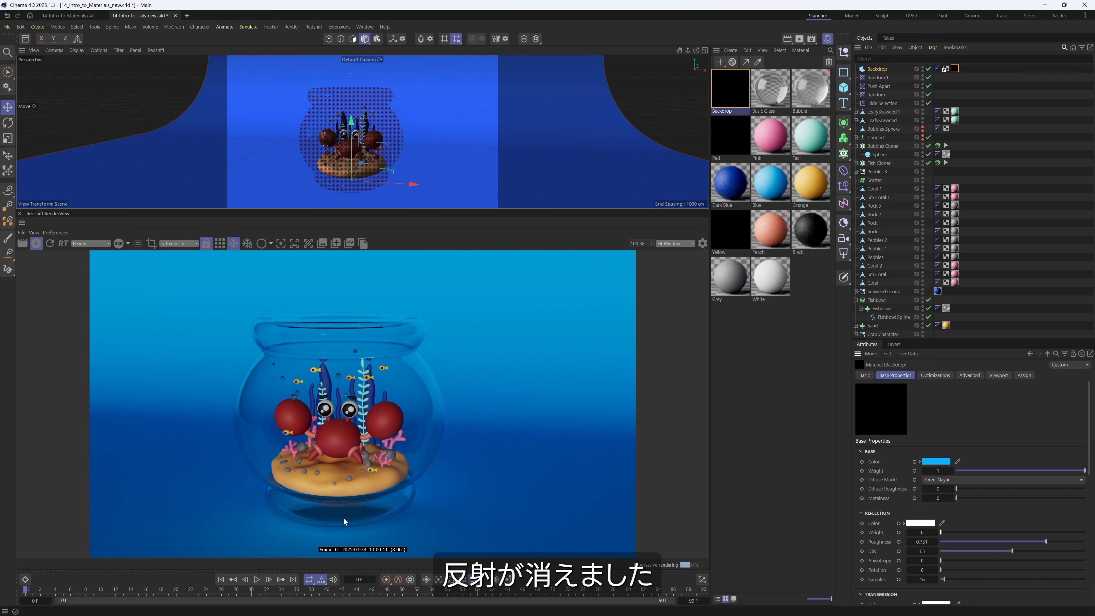
{"action": "left_click_drag", "start_coordinate": [944, 533], "coordinate": [1087, 533]}
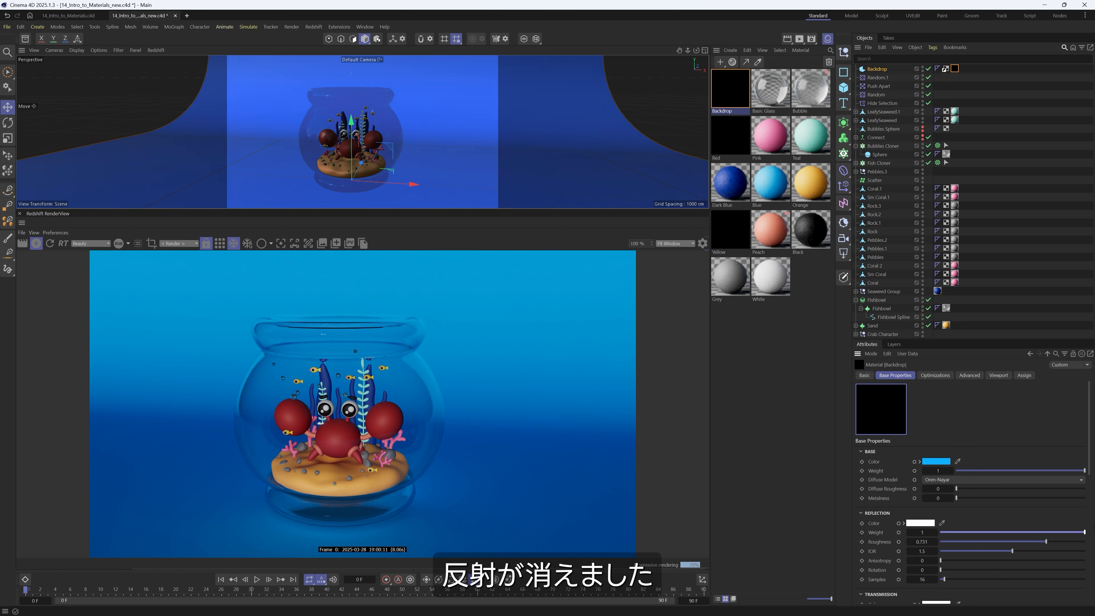
Step: Try a frosted look on the Basic Glass material with a reflection roughness of about 0.28, and settle on 0.05
{"action": "left_click_drag", "start_coordinate": [463, 189], "coordinate": [392, 174], "text": "alt"}
{"action": "mouse_move", "coordinate": [366, 166]}
{"action": "right_mouse_down", "text": "alt"}
{"action": "mouse_move", "coordinate": [388, 161]}
{"action": "mouse_move", "coordinate": [375, 164]}
{"action": "right_mouse_up", "text": "alt"}
{"action": "left_click_drag", "start_coordinate": [374, 163], "coordinate": [401, 167], "text": "alt"}
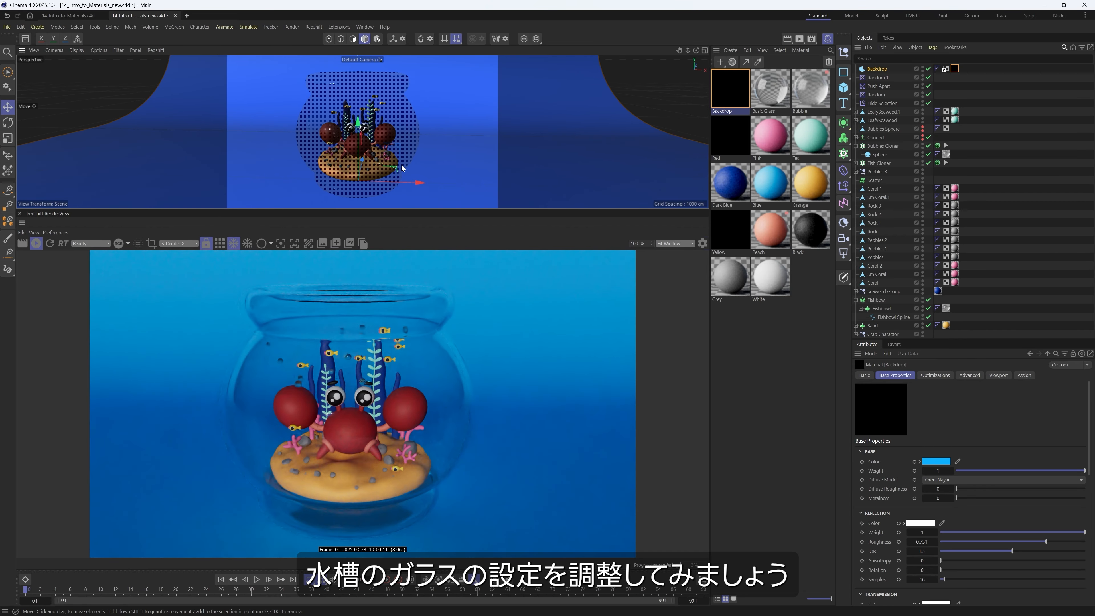
{"action": "left_click", "coordinate": [760, 107]}
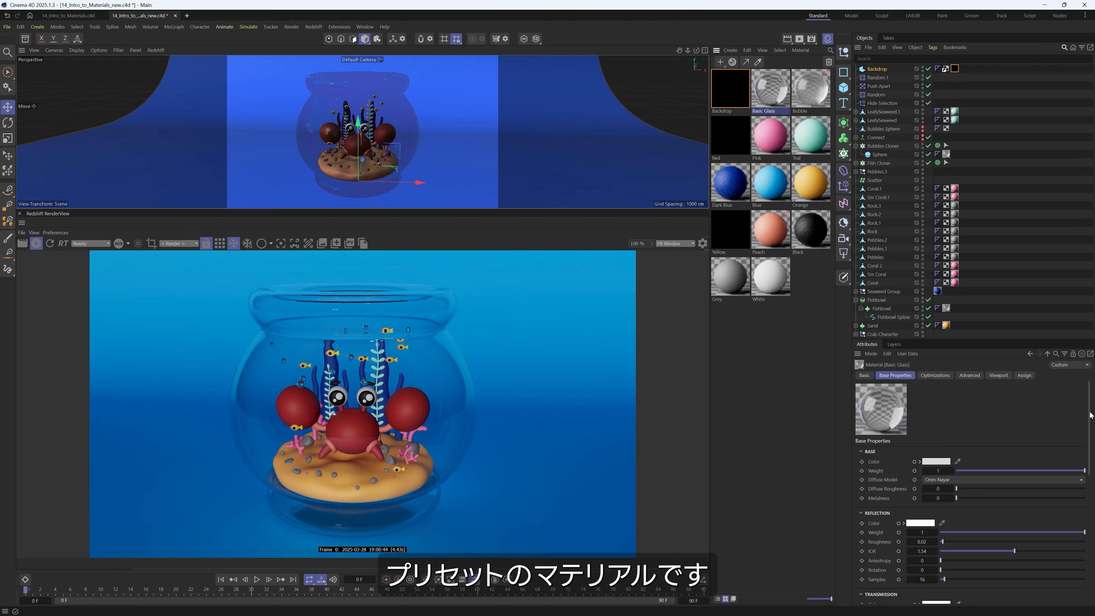
{"action": "scroll", "coordinate": [1092, 422], "scroll_direction": "down", "scroll_amount": 2}
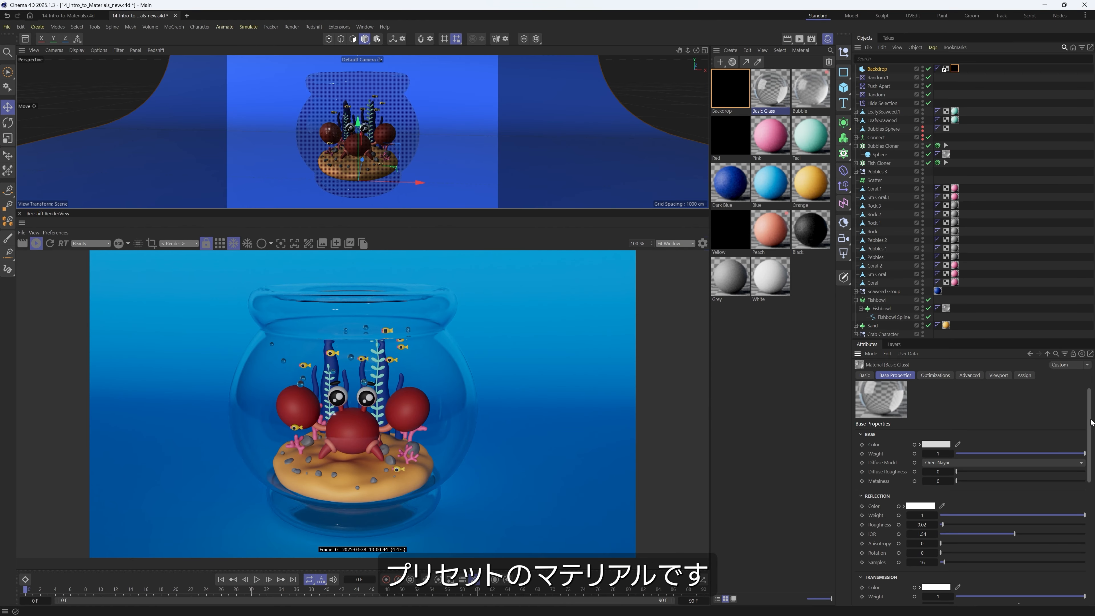
{"action": "scroll", "coordinate": [1092, 422], "scroll_direction": "down", "scroll_amount": 6}
{"action": "scroll", "coordinate": [1078, 431], "scroll_direction": "up", "scroll_amount": 3}
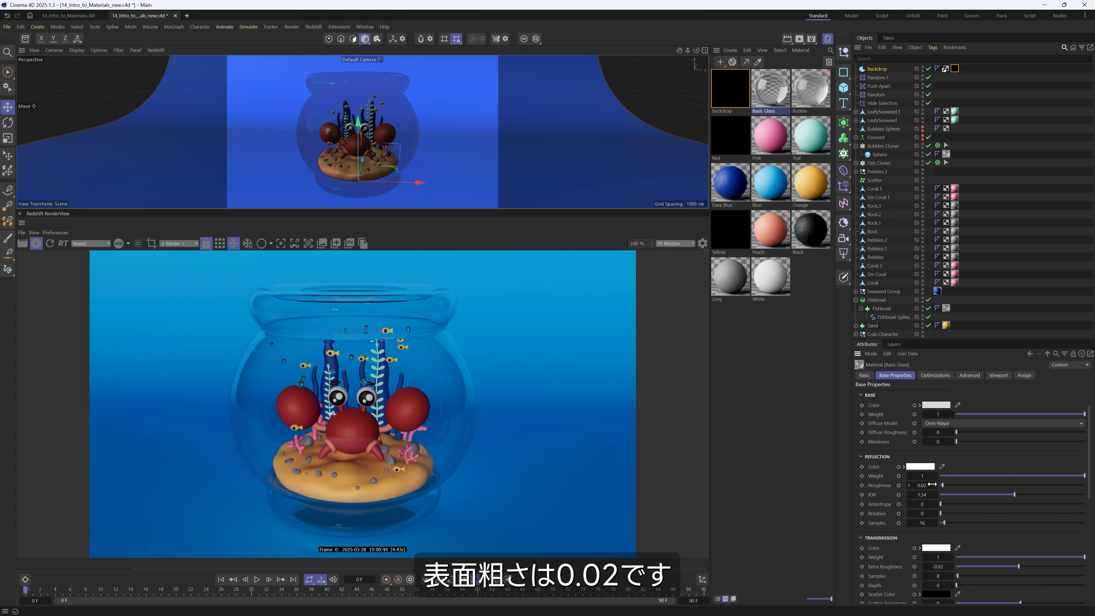
{"action": "left_click_drag", "start_coordinate": [941, 485], "coordinate": [976, 484]}
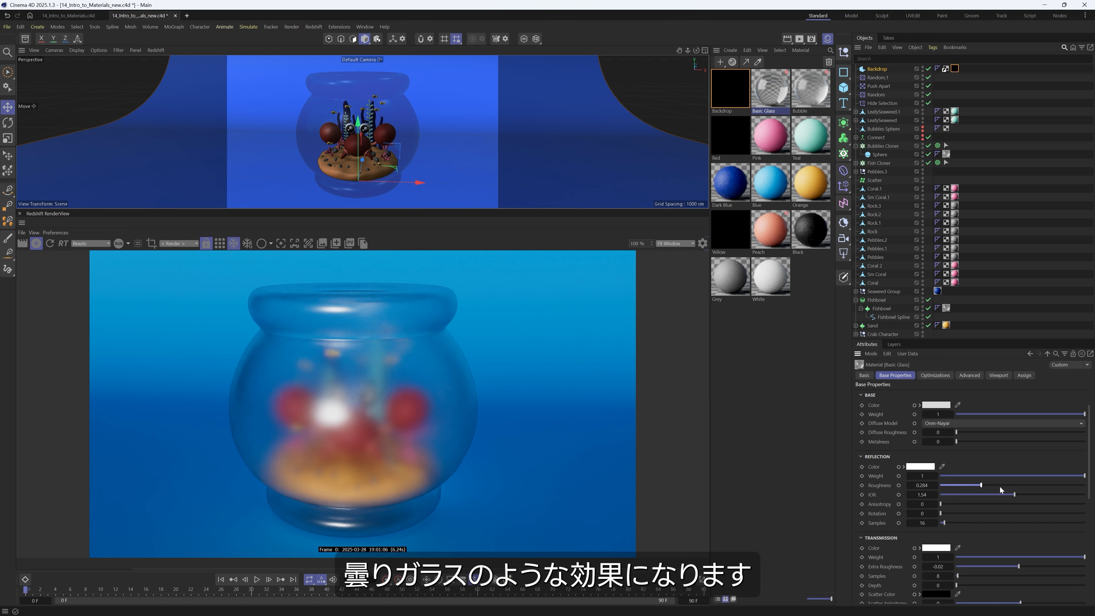
{"action": "left_click_drag", "start_coordinate": [975, 485], "coordinate": [946, 488]}
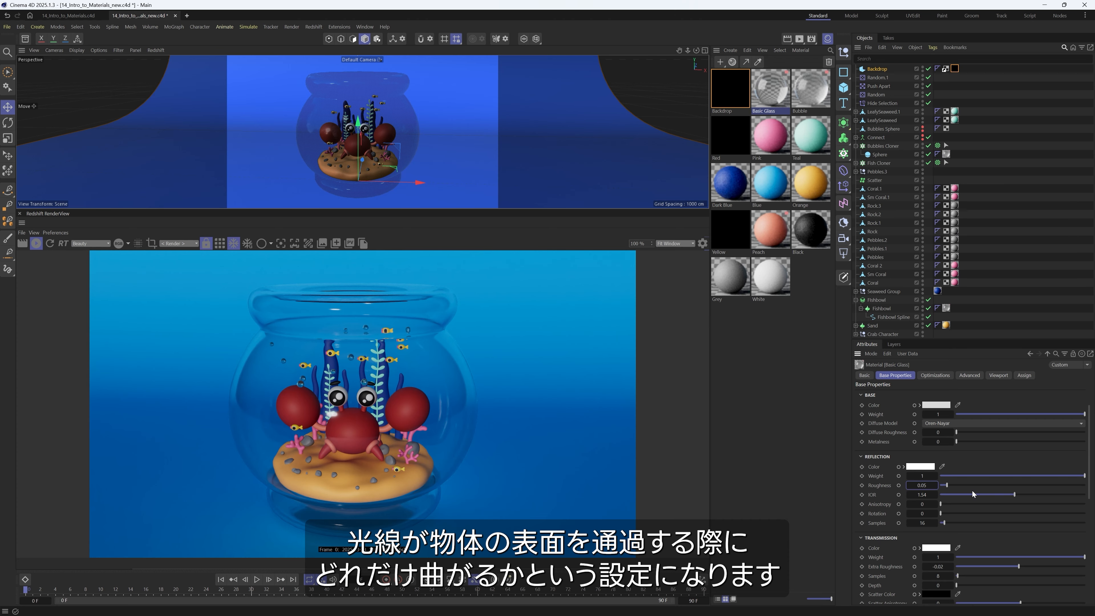
Step: Try an IOR of about 1.99 on the Basic Glass material and bring it back to about 1.54
{"action": "left_click_drag", "start_coordinate": [1016, 492], "coordinate": [1027, 495]}
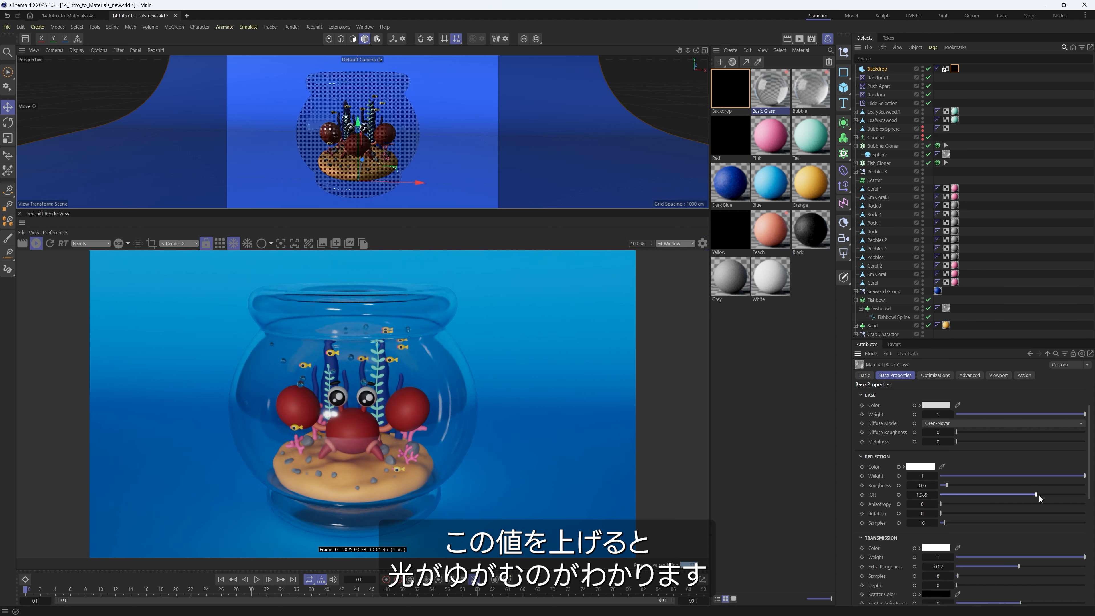
{"action": "left_click_drag", "start_coordinate": [1044, 496], "coordinate": [1014, 494]}
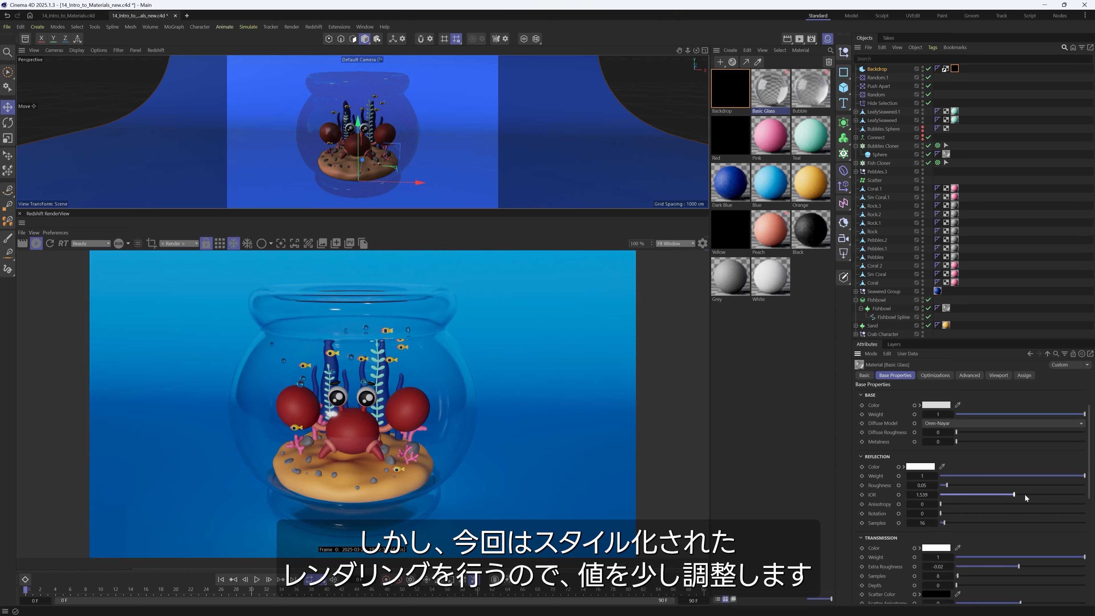
Step: Lower the reflection IOR of the Basic Glass material to about 1.23 and check its reflection color options, keeping the color white
{"action": "left_click_drag", "start_coordinate": [1025, 496], "coordinate": [1000, 494]}
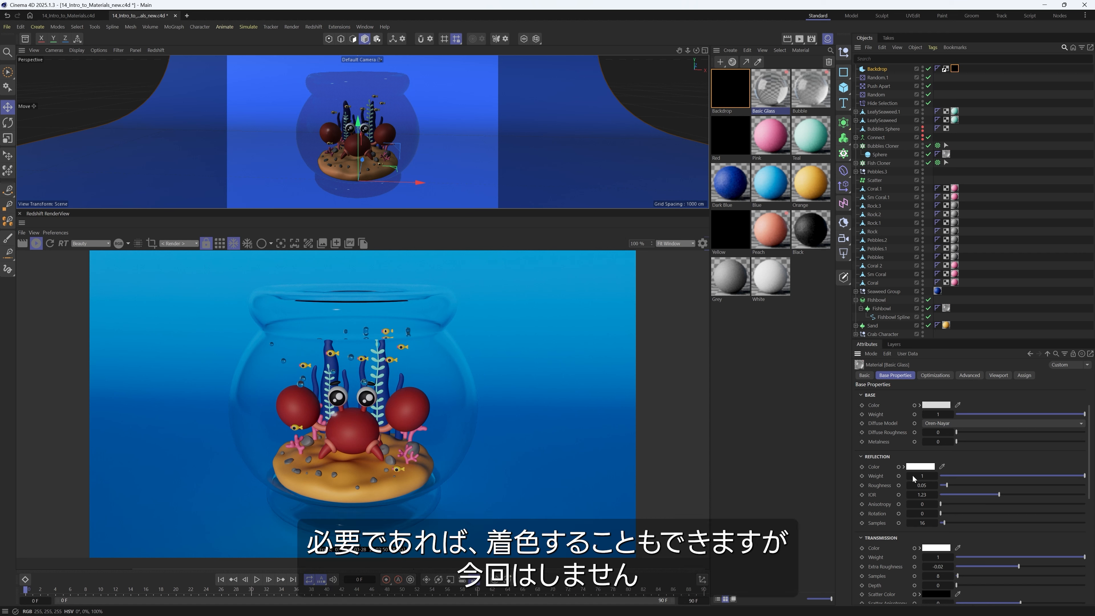
{"action": "left_click", "coordinate": [920, 467]}
{"action": "left_click", "coordinate": [849, 510]}
{"action": "left_click_drag", "start_coordinate": [849, 509], "coordinate": [836, 509]}
{"action": "left_click", "coordinate": [1005, 477]}
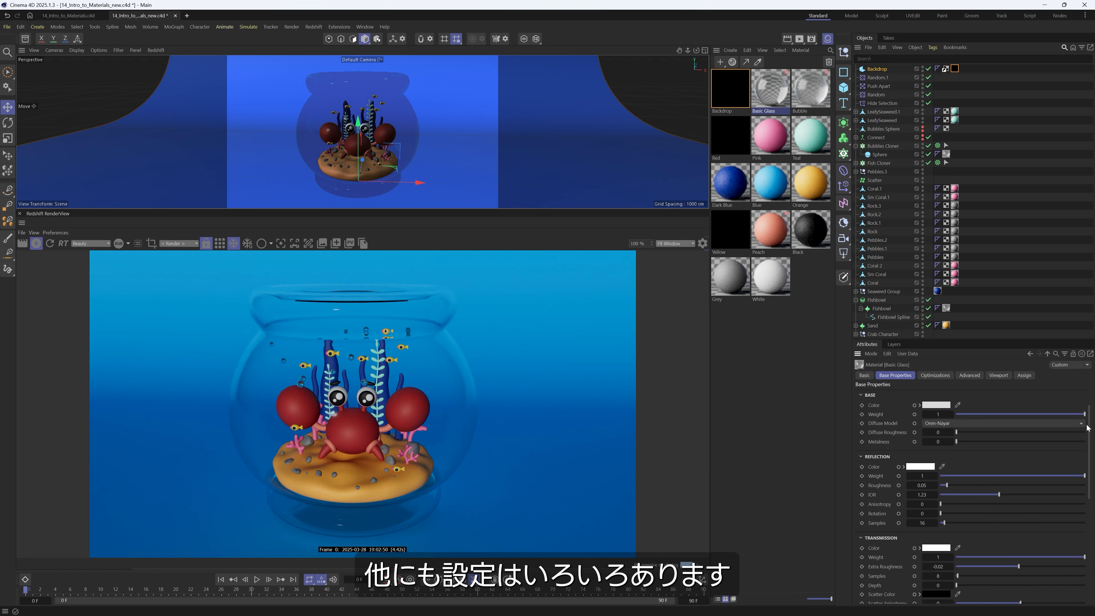
Step: Try a blurred look on the Basic Glass material with a transmission extra roughness of about 0.51 and a reflection roughness of about 0.41
{"action": "left_click_drag", "start_coordinate": [1088, 426], "coordinate": [1080, 451]}
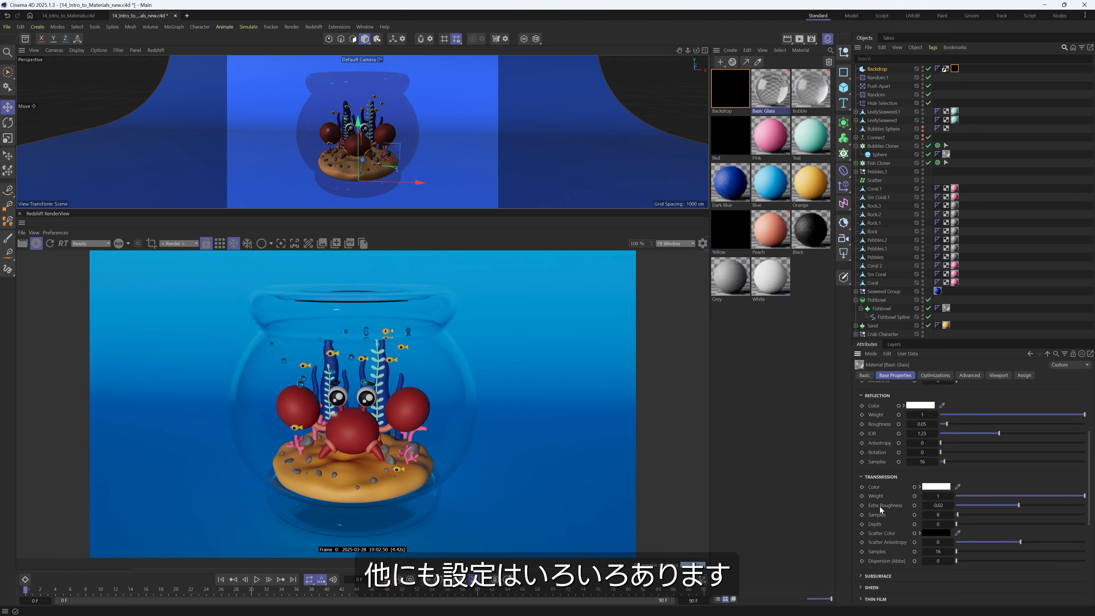
{"action": "left_click", "coordinate": [880, 507]}
{"action": "left_click_drag", "start_coordinate": [1017, 506], "coordinate": [1053, 505]}
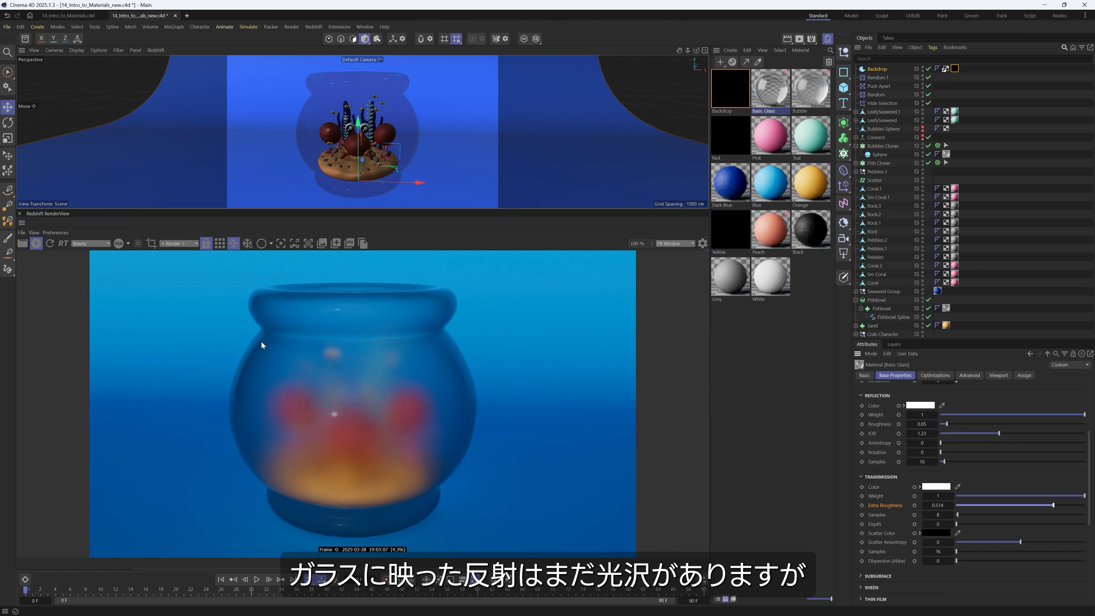
{"action": "left_click_drag", "start_coordinate": [947, 424], "coordinate": [993, 423]}
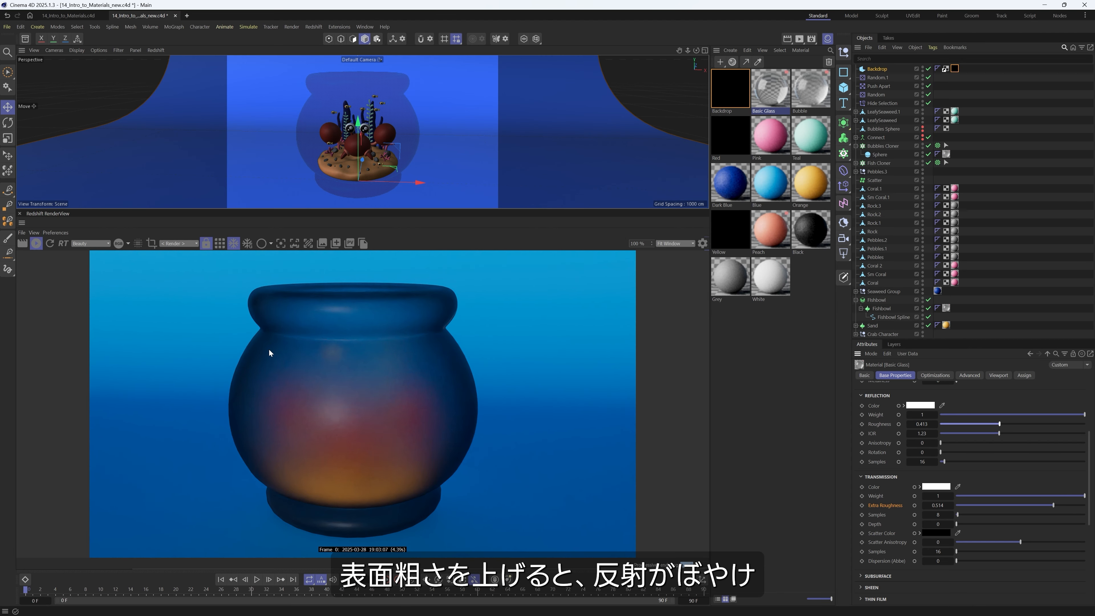
Step: Set the Basic Glass reflection roughness to 0.02 and reduce its transmission extra roughness to a slightly negative value, about -0.014
{"action": "left_click_drag", "start_coordinate": [978, 425], "coordinate": [947, 425]}
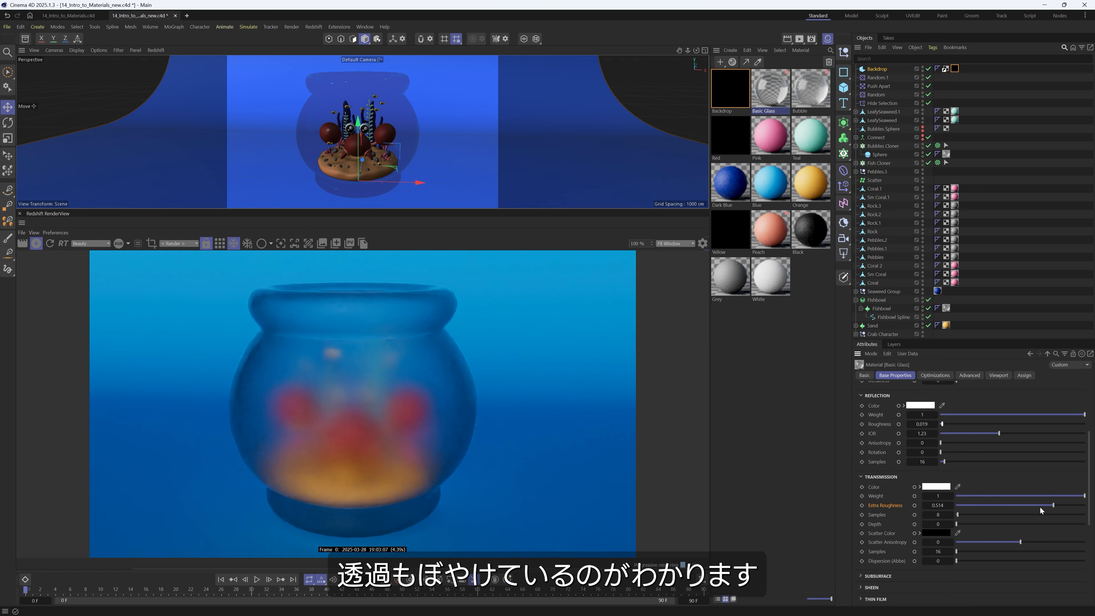
{"action": "left_click_drag", "start_coordinate": [1042, 506], "coordinate": [1024, 505]}
{"action": "left_click", "coordinate": [936, 423]}
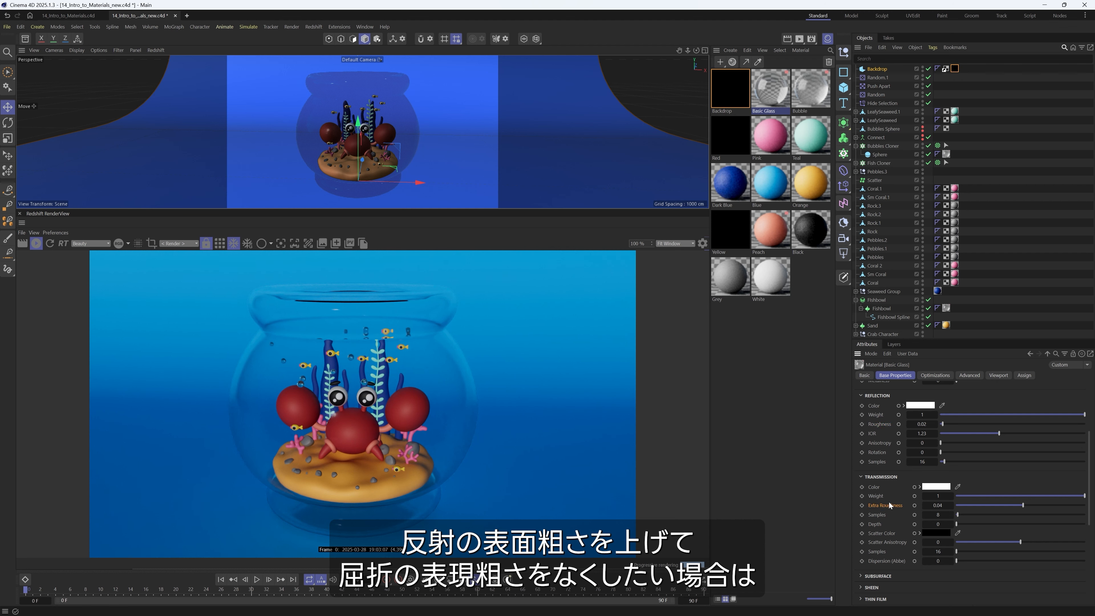
{"action": "left_click_drag", "start_coordinate": [1023, 513], "coordinate": [1016, 506]}
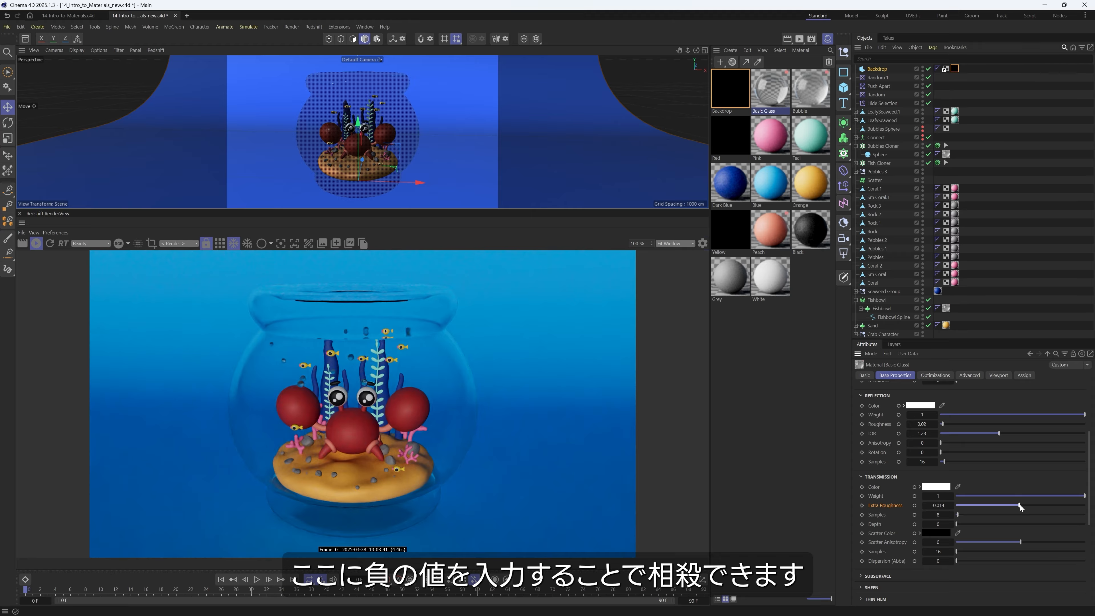
{"action": "left_click", "coordinate": [944, 506]}
{"action": "left_click", "coordinate": [944, 506]}
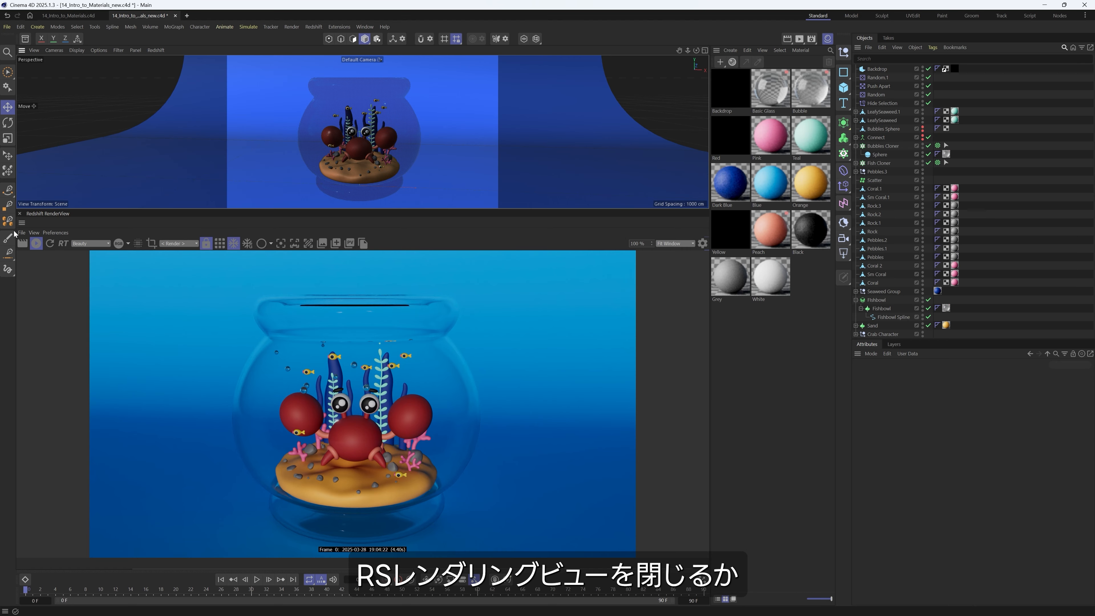
Step: Close the docked Redshift RenderView and reload the Standard workspace layout
{"action": "left_click", "coordinate": [19, 213]}
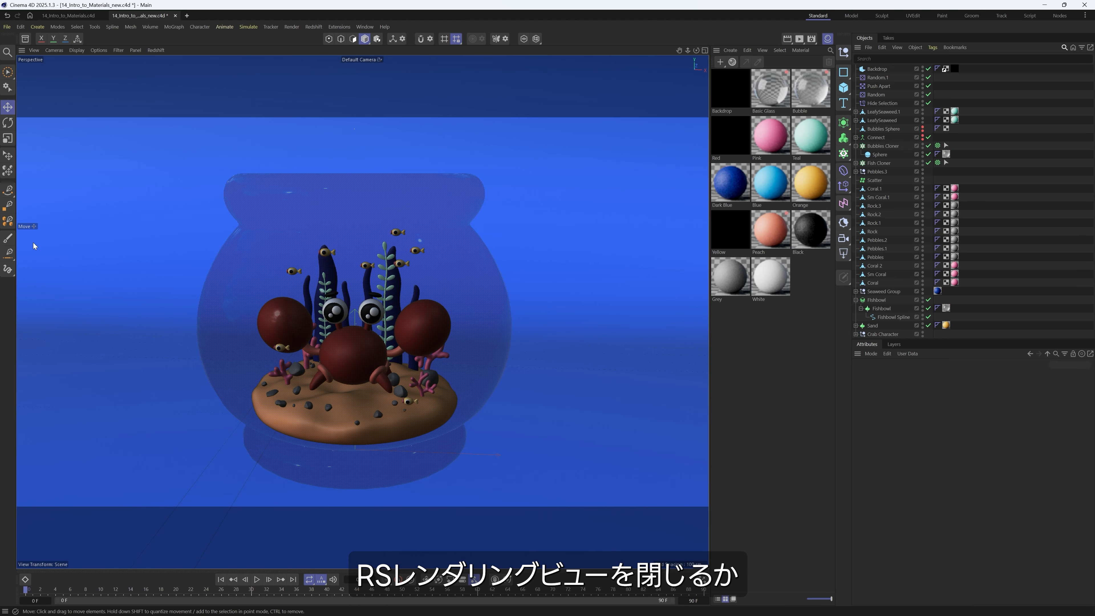
{"action": "left_click", "coordinate": [818, 17]}
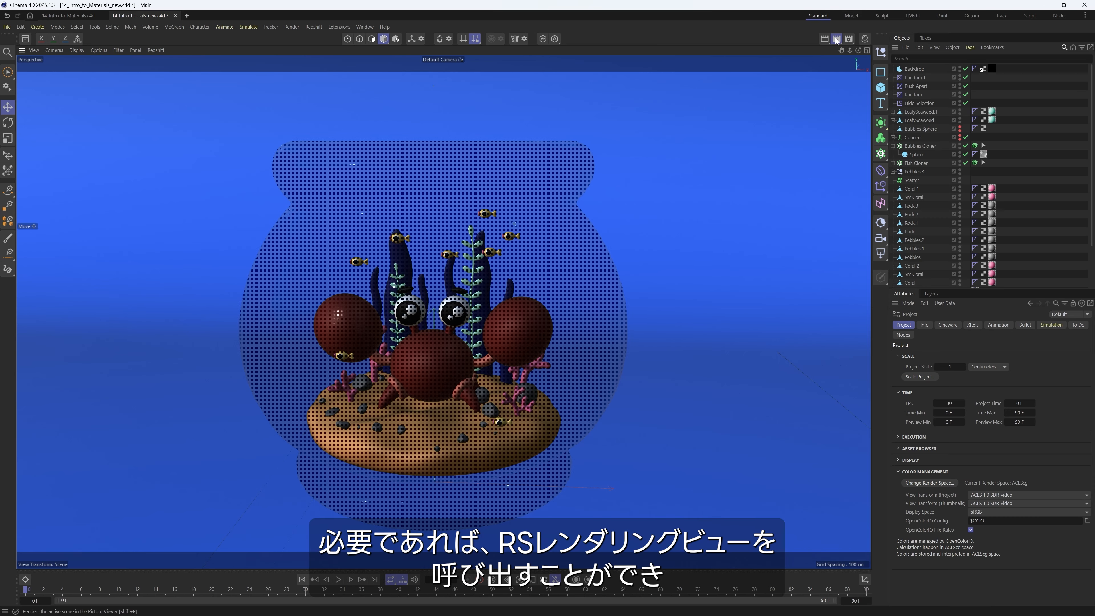
Step: Dock a newly opened RS RenderView beside the perspective viewport and start its live rendering
{"action": "left_click", "coordinate": [836, 38]}
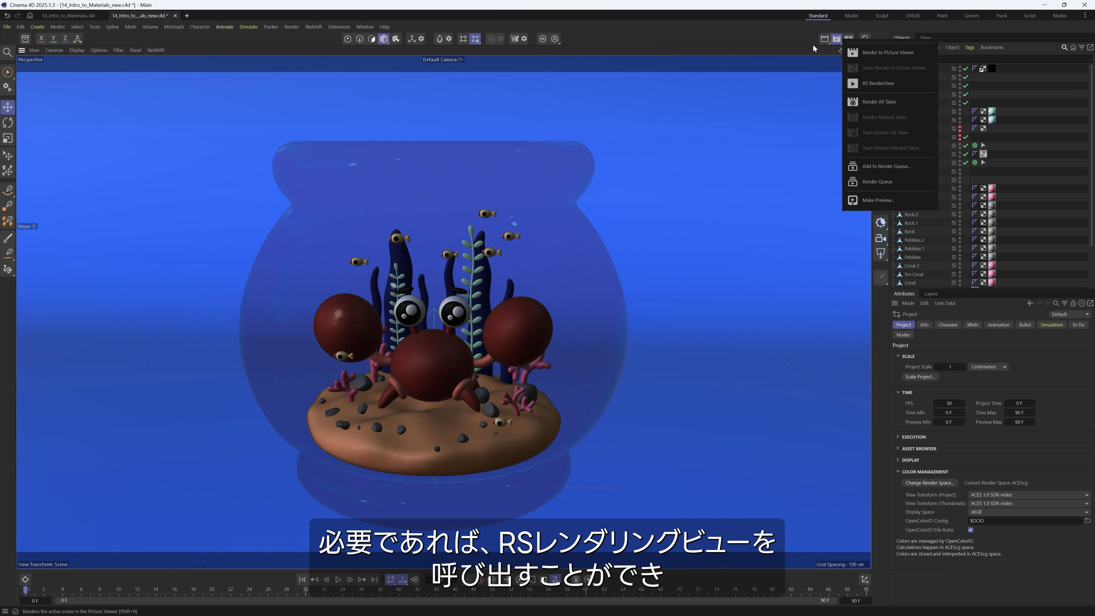
{"action": "left_click", "coordinate": [879, 84]}
{"action": "left_click_drag", "start_coordinate": [768, 91], "coordinate": [873, 177]}
{"action": "left_click", "coordinate": [464, 79]}
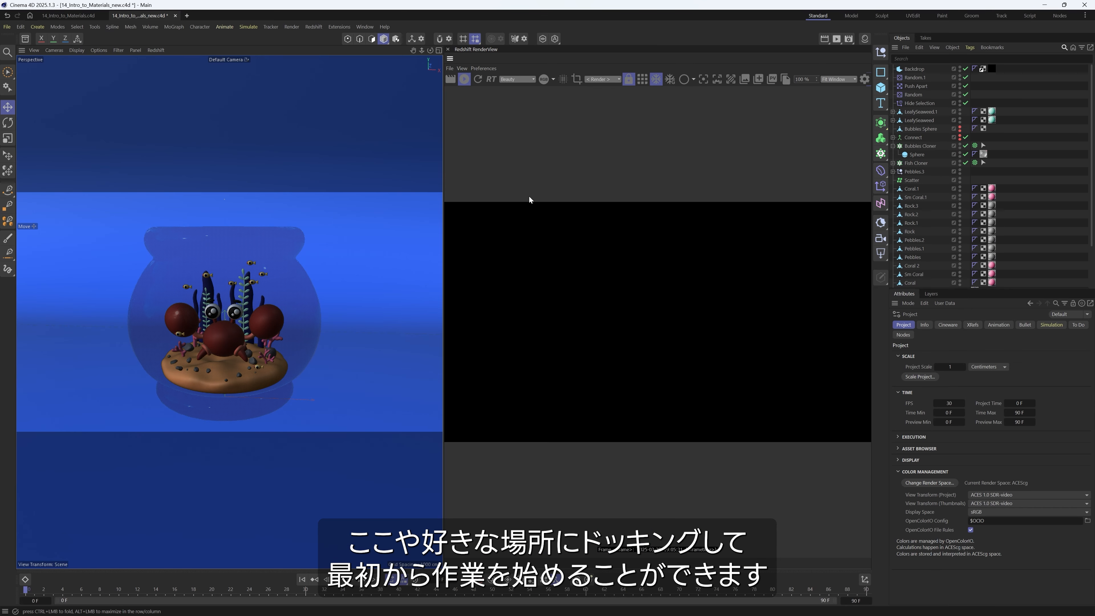